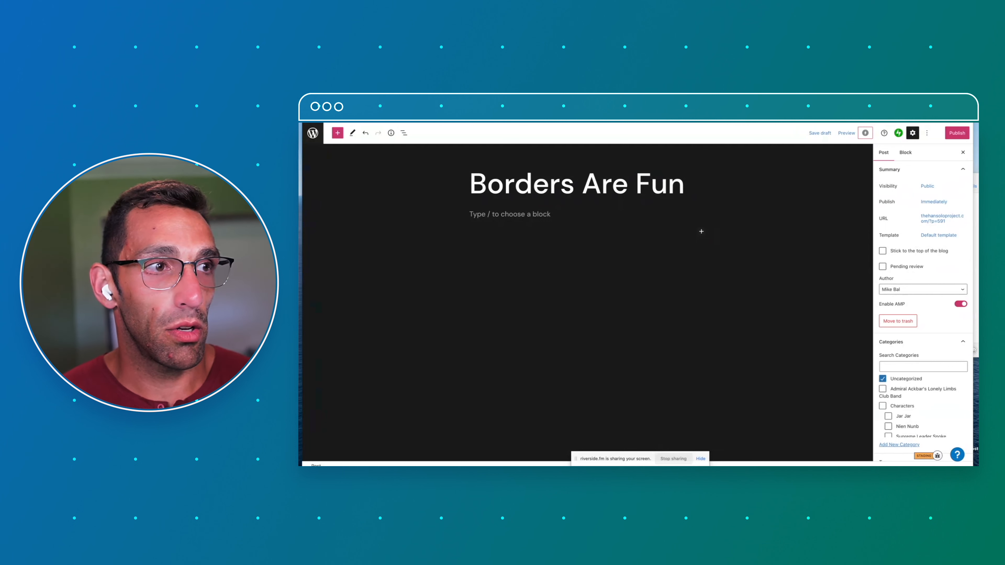
Step: Insert a Group block below the empty paragraph under the post title
left_click(544, 216)
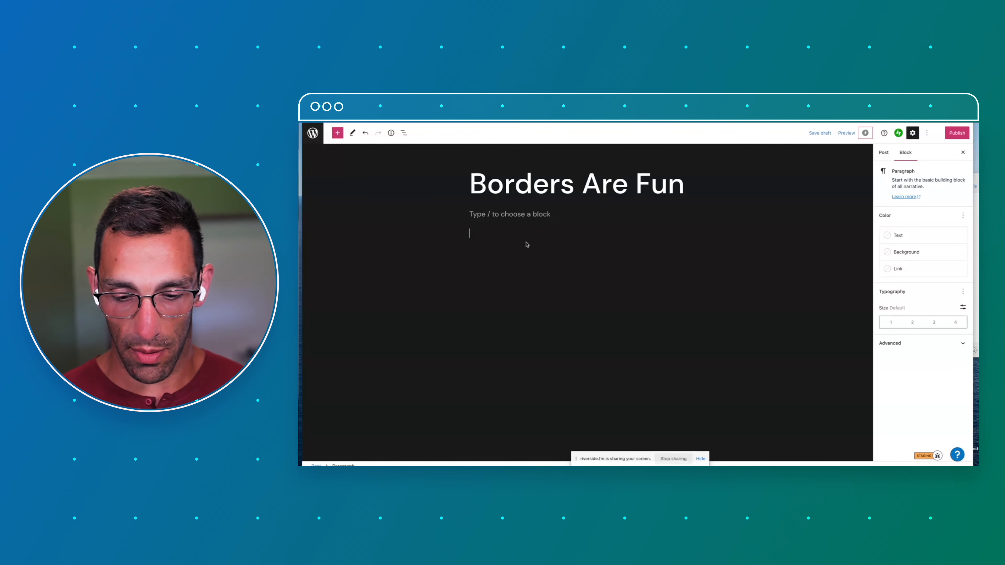
type("/gro")
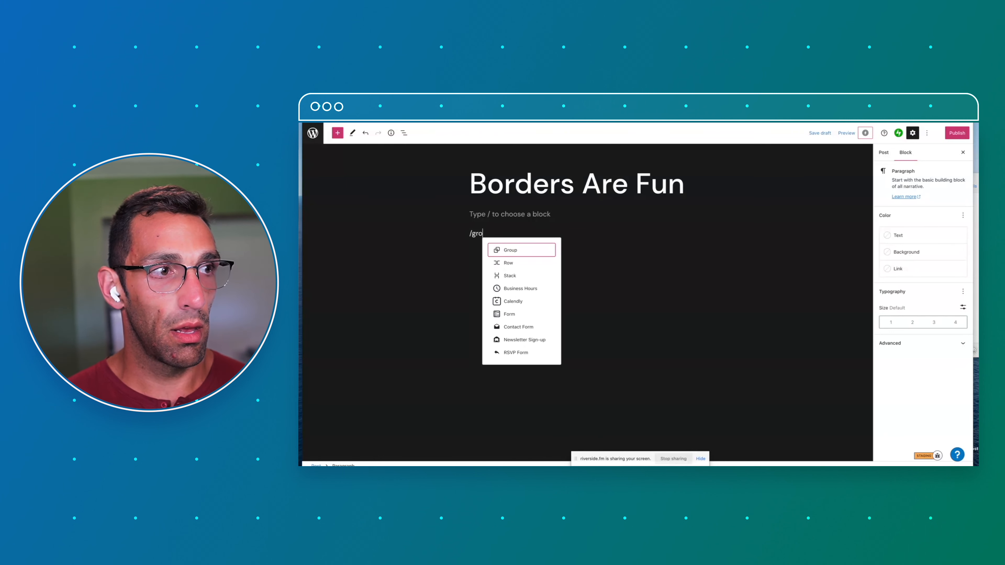
type("u")
key("Return")
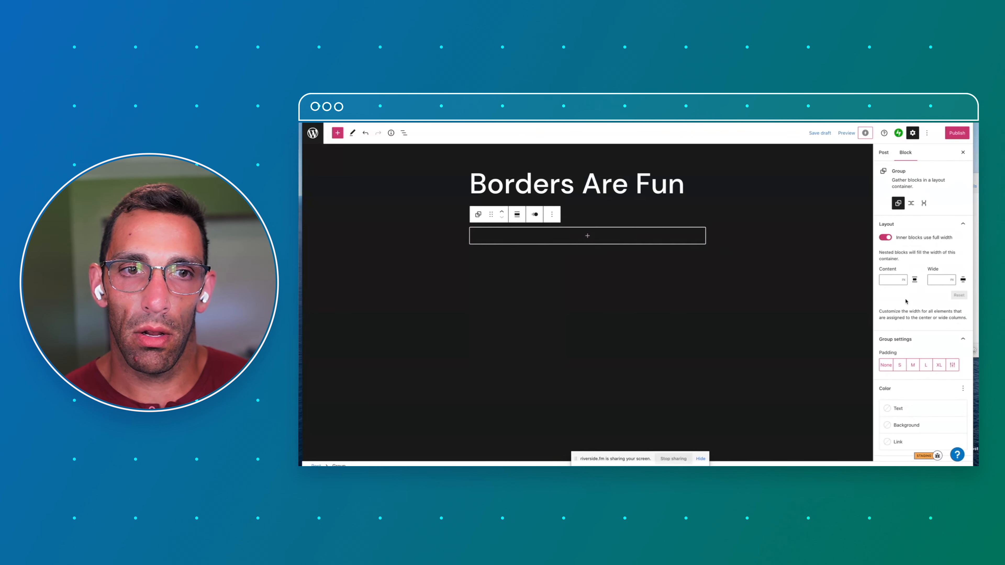
Step: Try the small, extra-large and none padding presets on the Group block
scroll(906, 301, "down", 2)
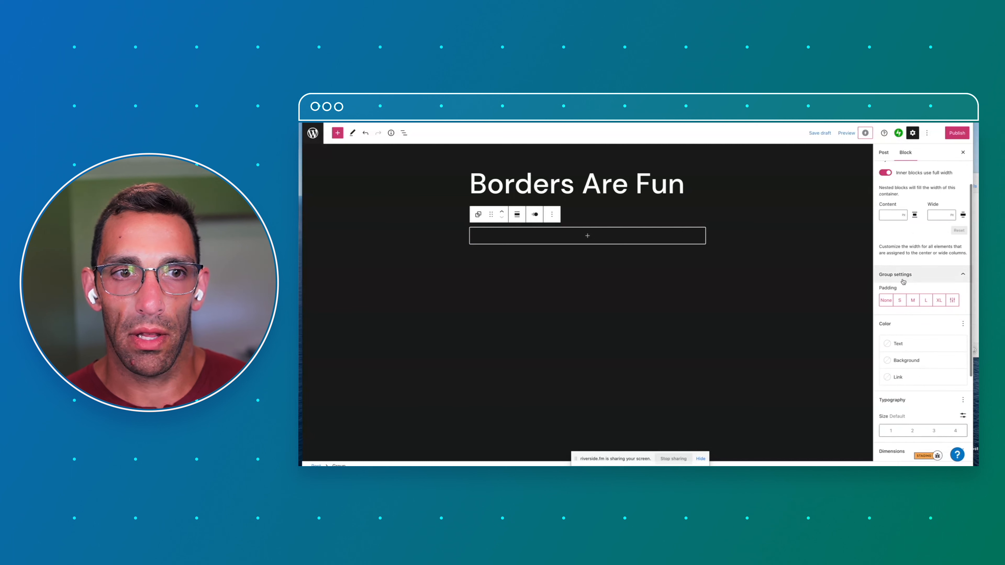
scroll(921, 309, "down", 1)
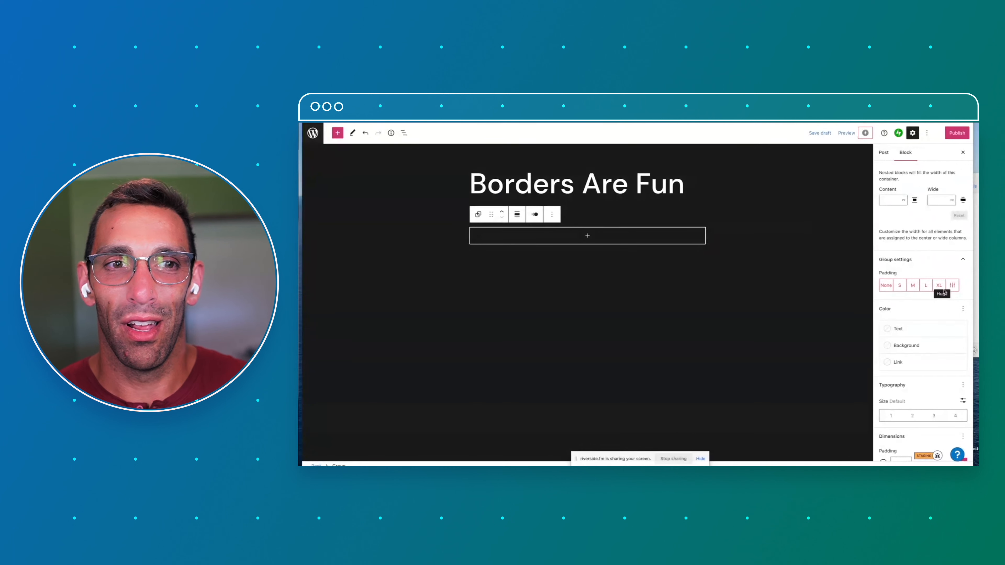
left_click(901, 286)
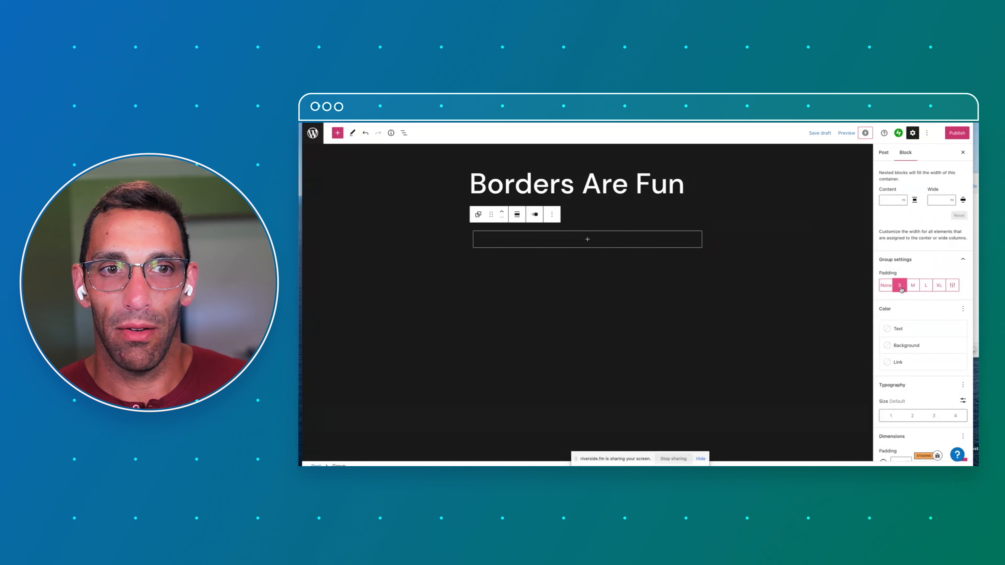
left_click(937, 289)
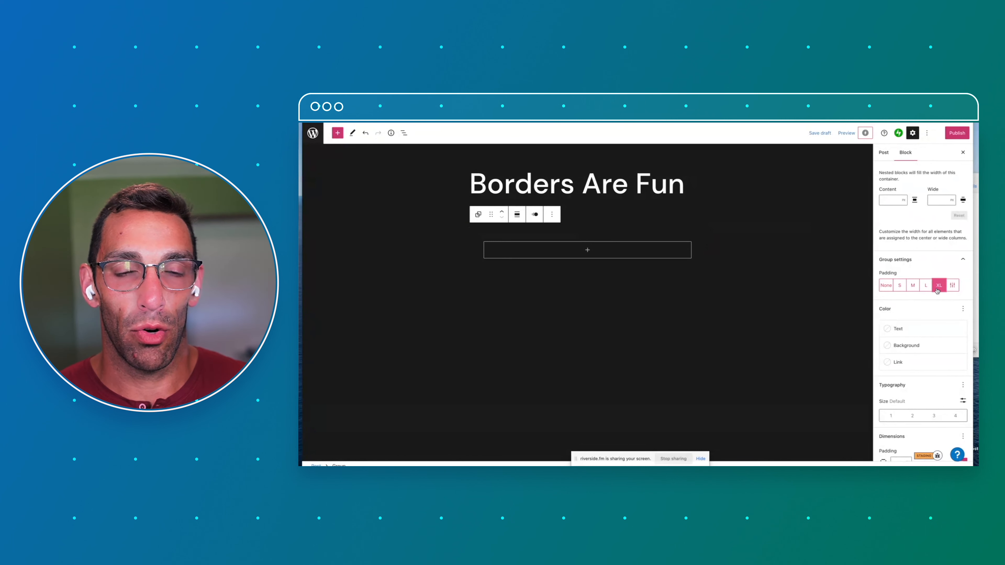
left_click(885, 289)
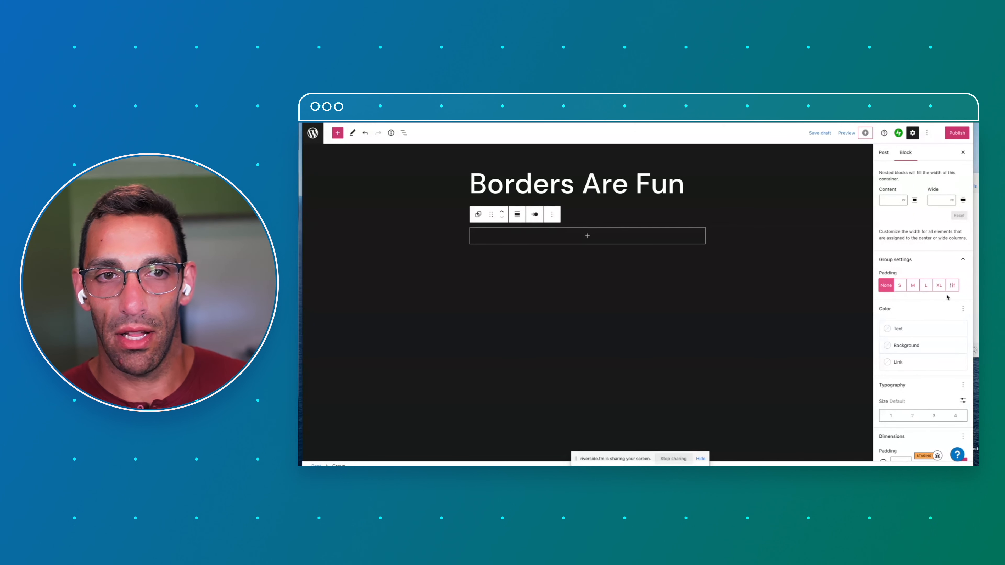
Step: Switch the group's padding to a custom value and set it to 0.5
left_click(953, 286)
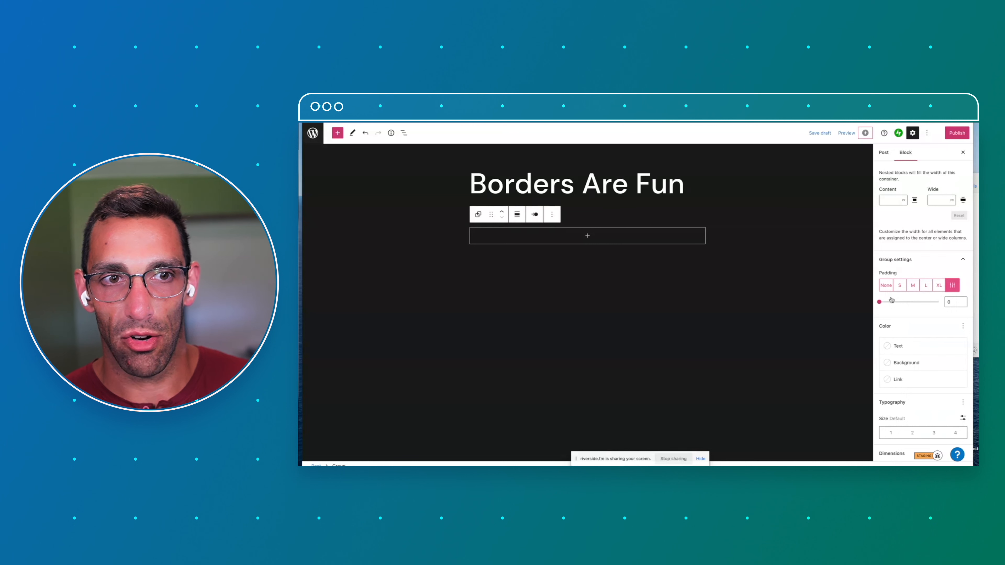
left_click_drag(879, 301, 923, 302)
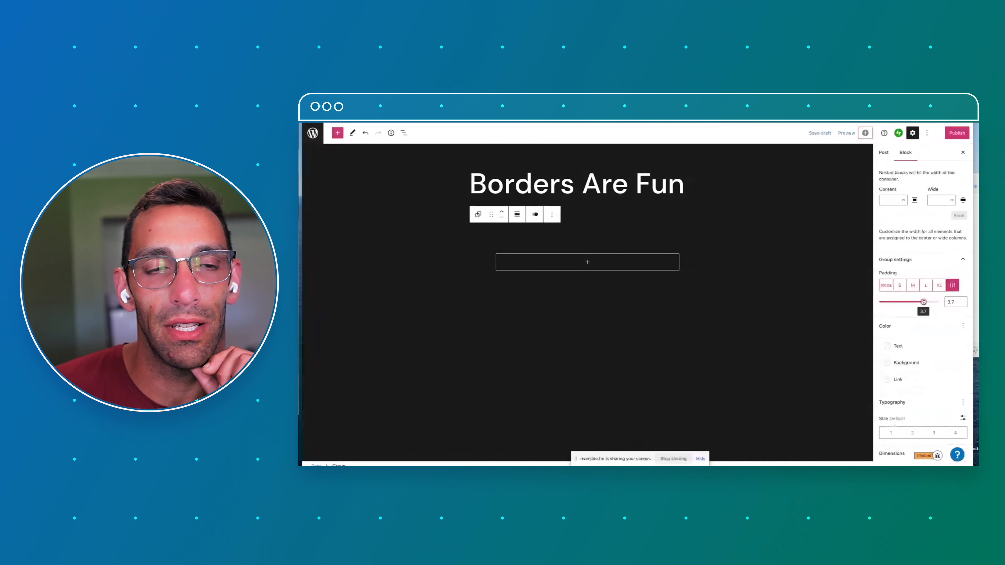
left_click_drag(923, 302, 885, 302)
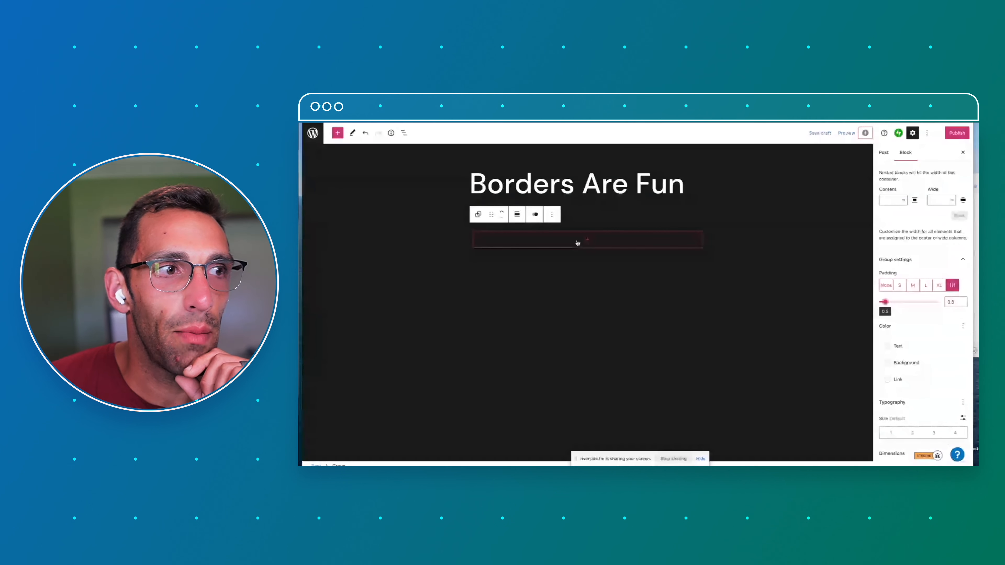
Step: Insert a Buttons block inside the empty group
left_click(585, 241)
type("button")
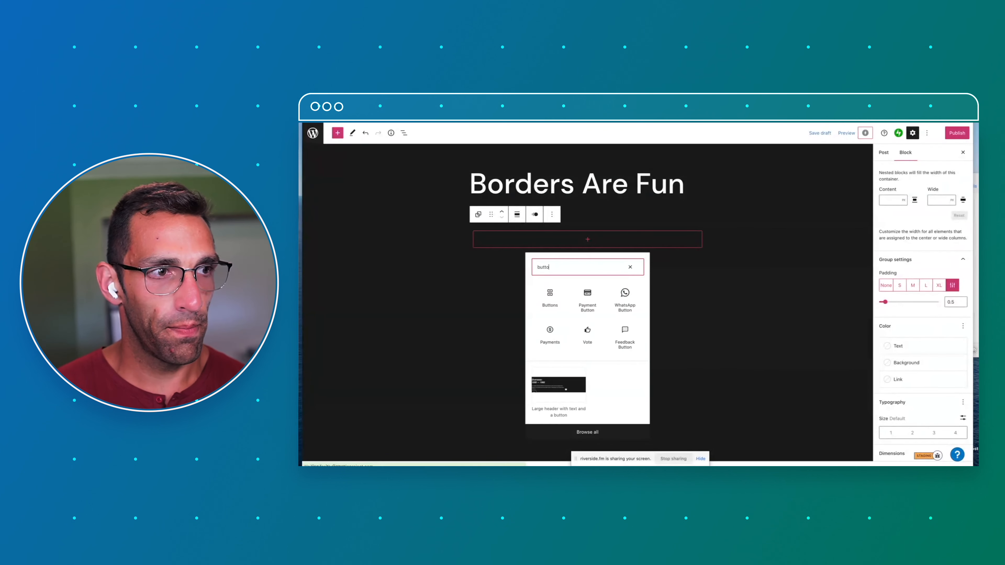
left_click(551, 295)
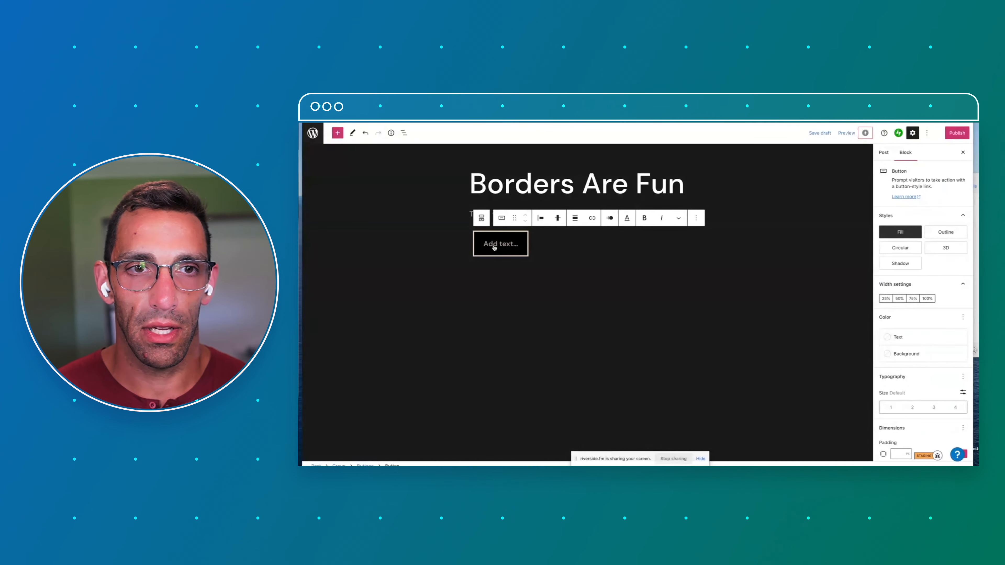
Step: Apply the 3D style to the button, set its width to 75%, justify it to the center and switch its style to Circular
left_click(945, 247)
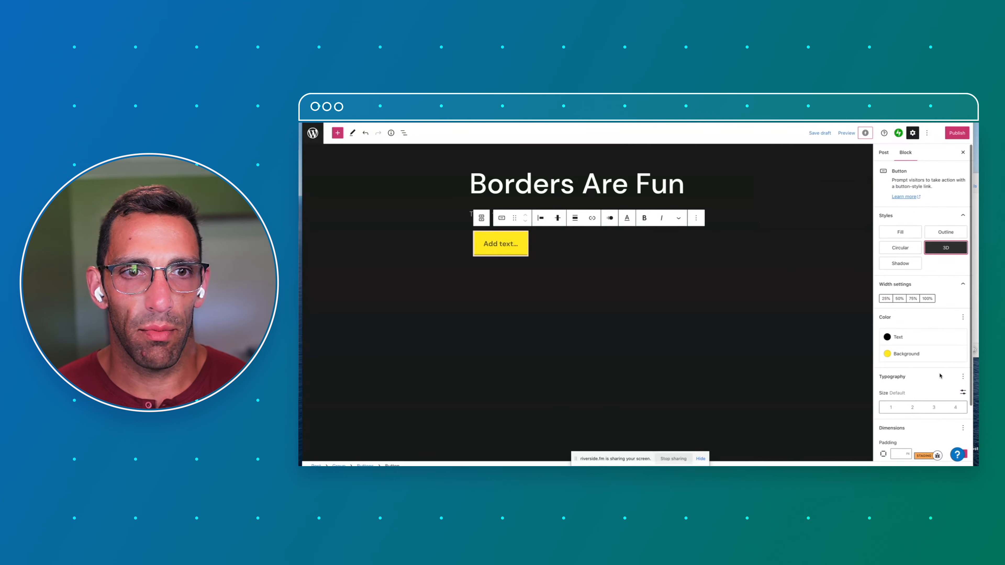
left_click(912, 300)
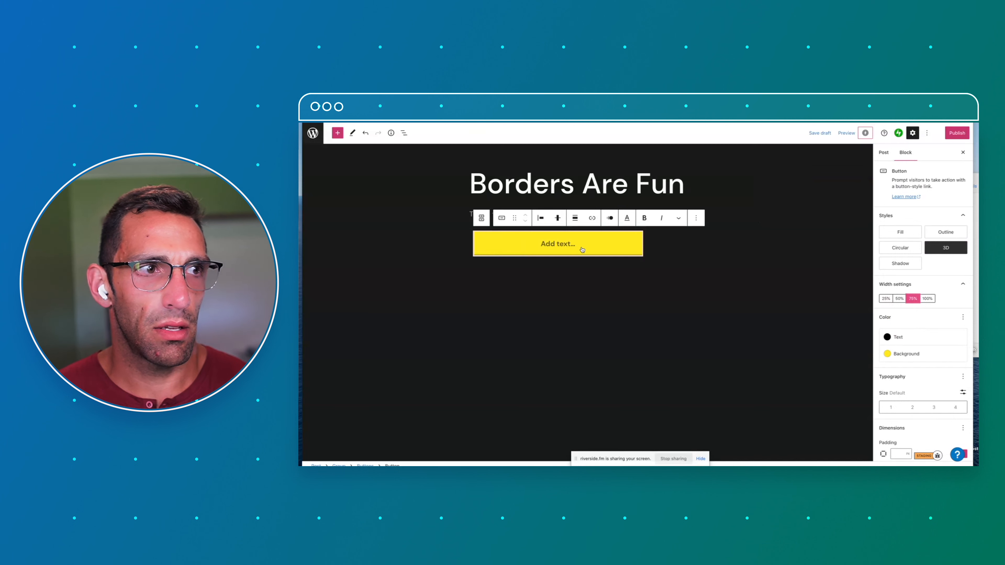
left_click(541, 217)
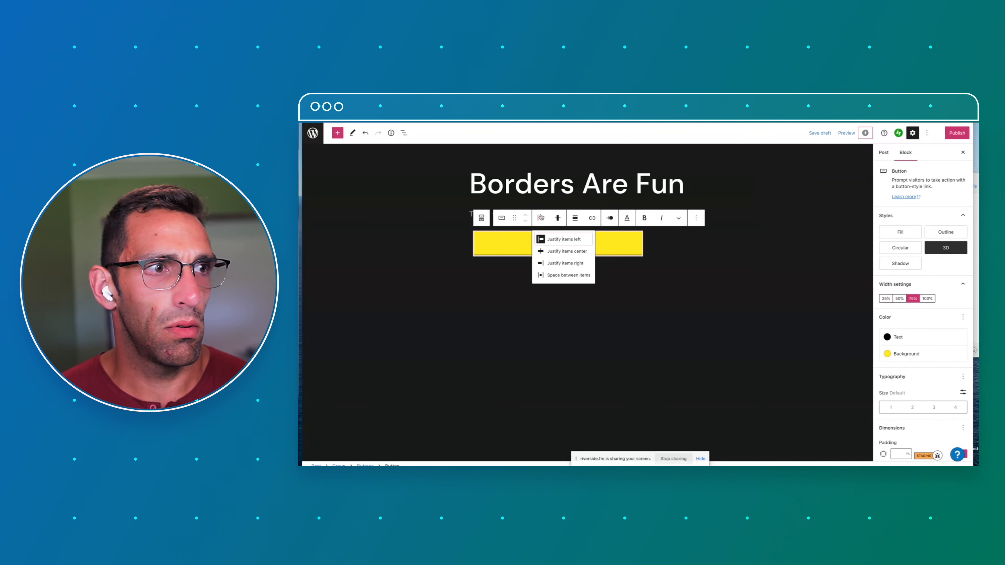
left_click(559, 252)
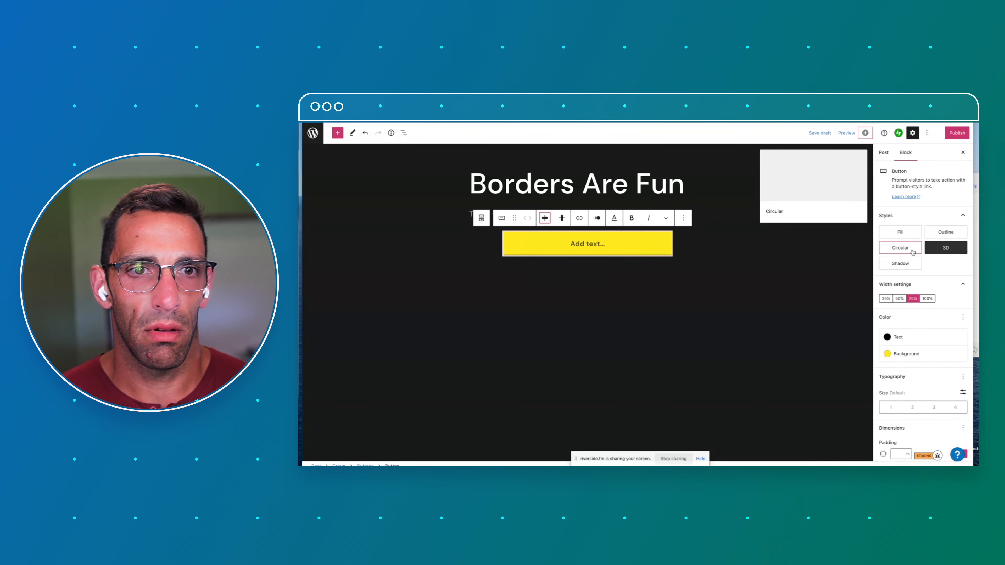
left_click(902, 249)
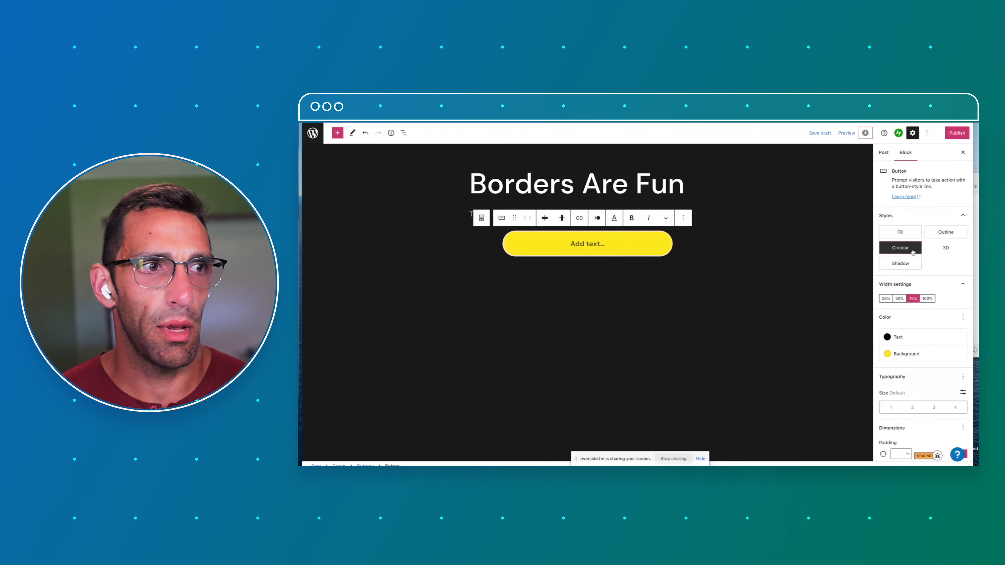
Step: Label the button "Button 1" and add three more buttons below it labelled "Button 2", "Button 3" and "Button 4"
left_click(643, 248)
type("Button 1")
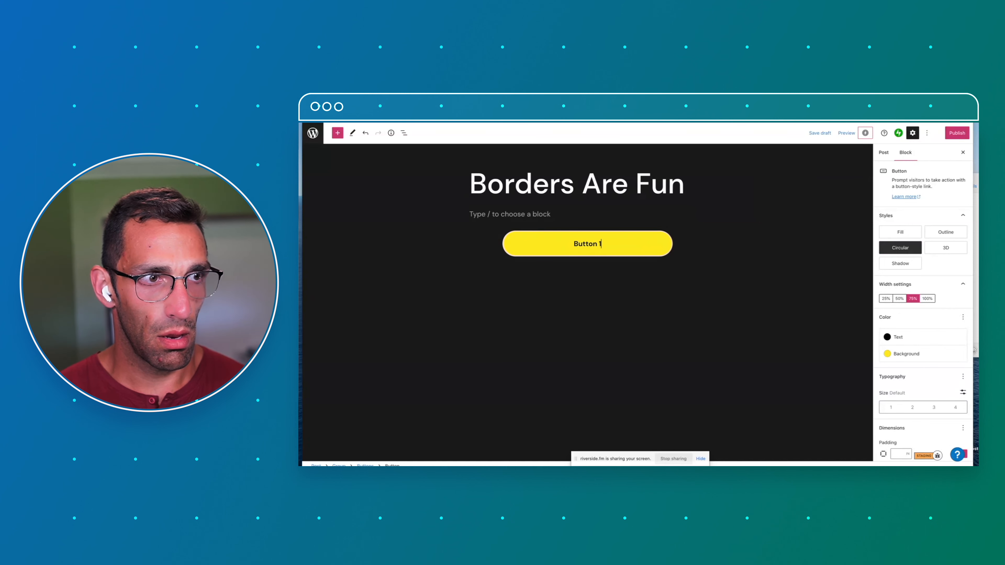
key("Return")
type("Button")
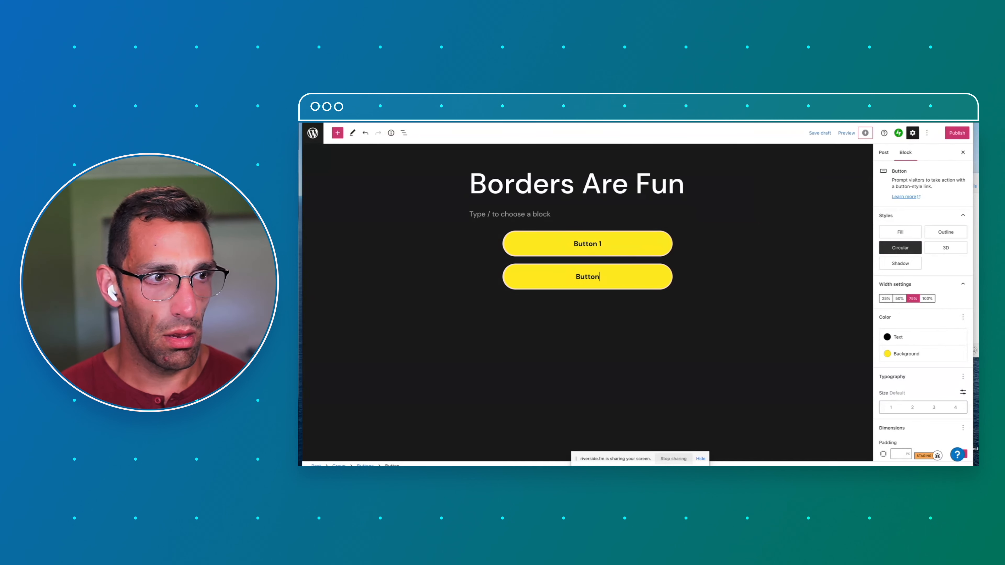
type(" 2")
key("Return")
type("Button")
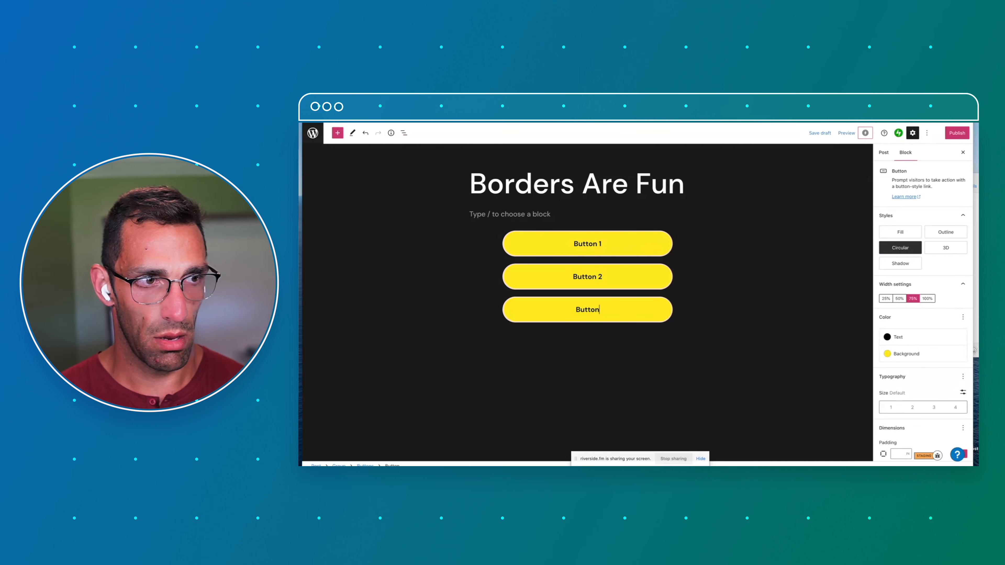
type(" 3")
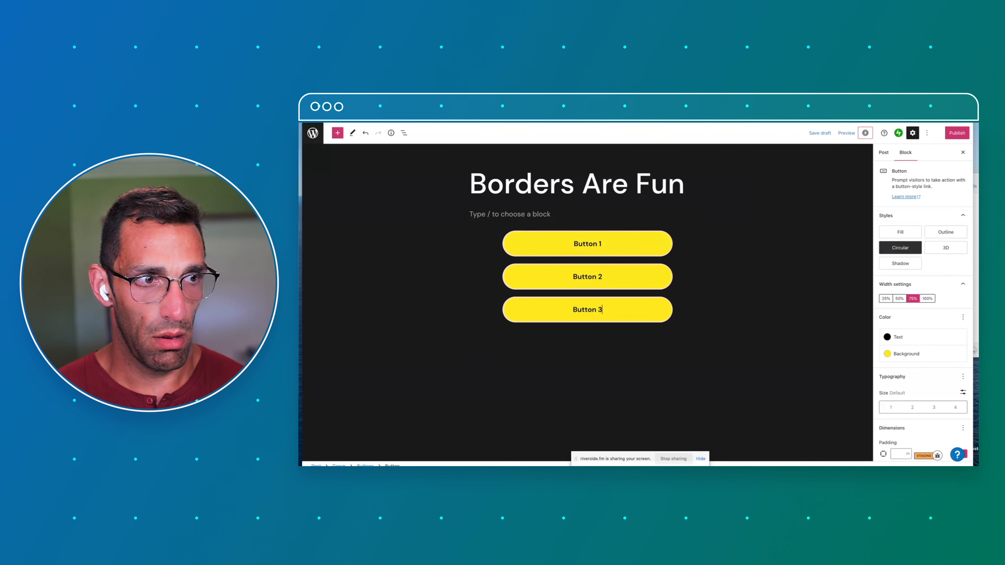
key("Return")
type("Butto")
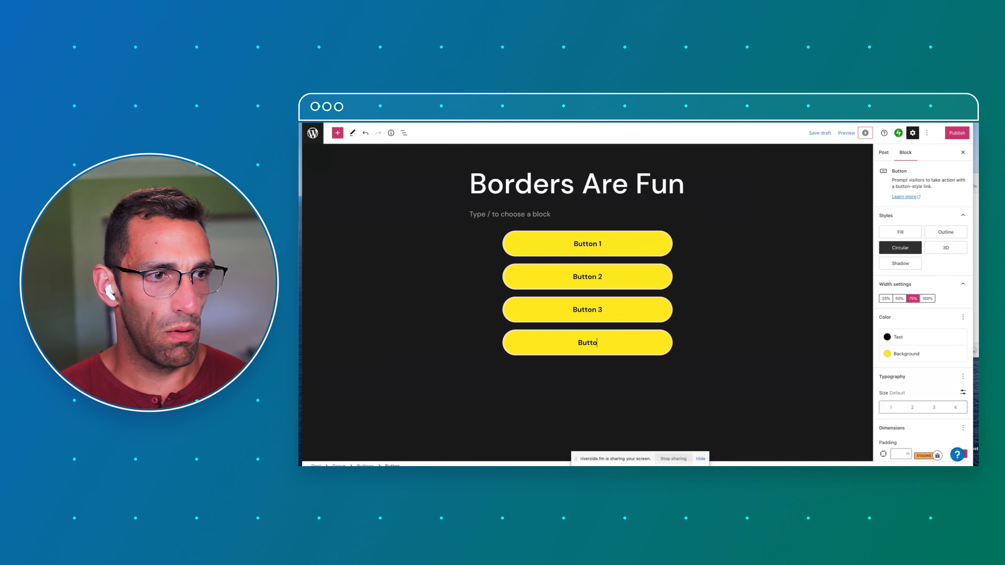
type("n 4")
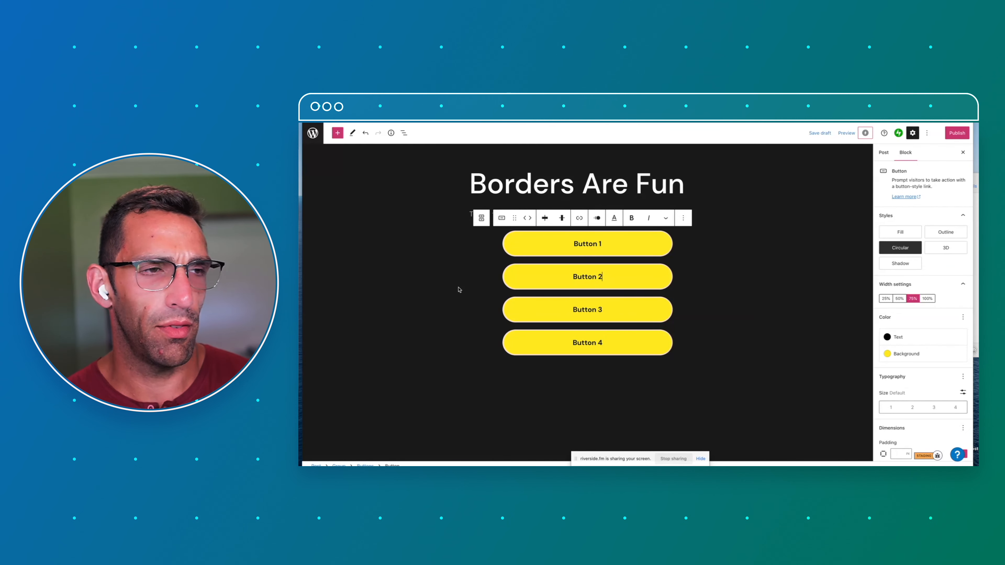
Step: Select the Group block that contains the four buttons and set its border width to 13 px
left_click(474, 284)
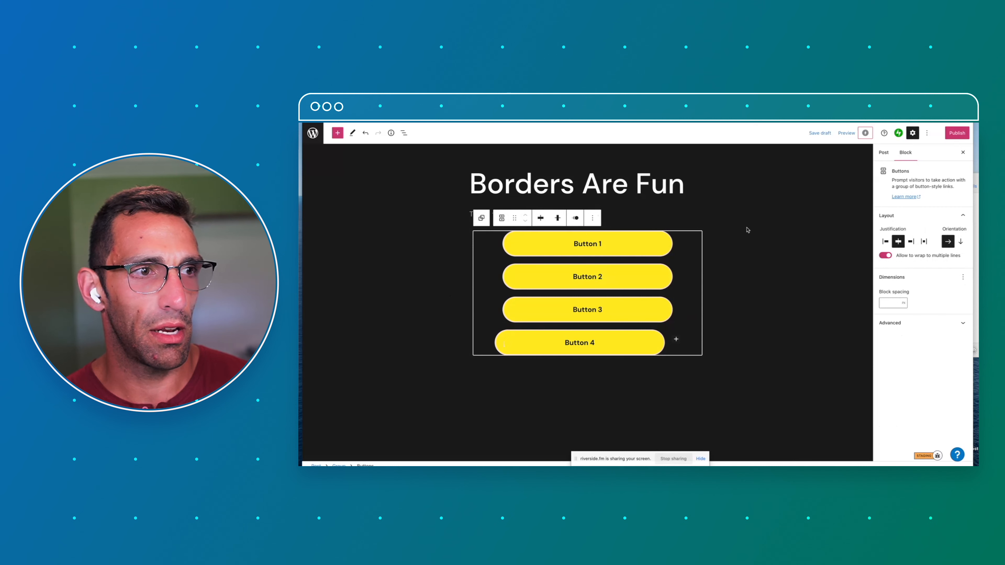
left_click(648, 246)
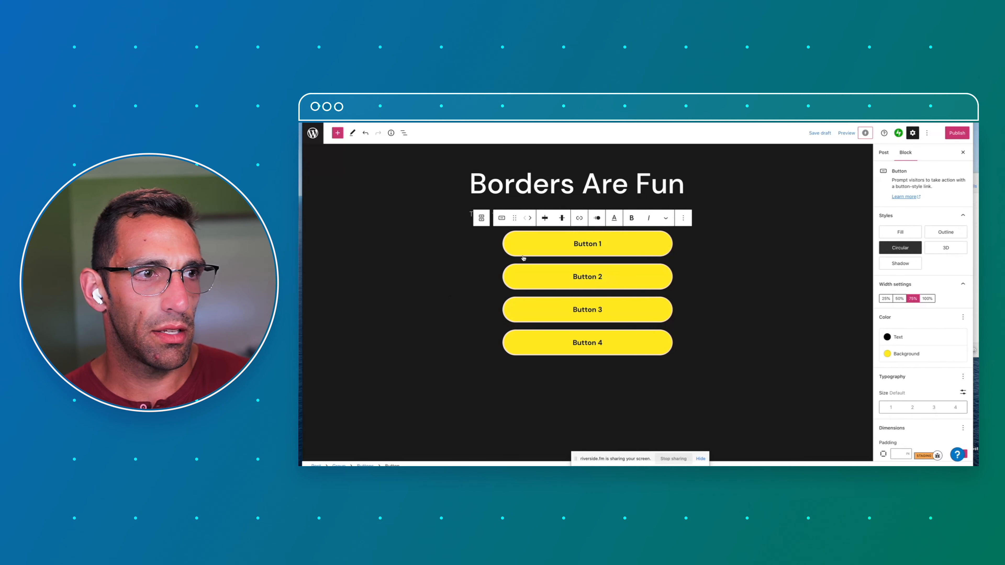
left_click(404, 133)
left_click(361, 182)
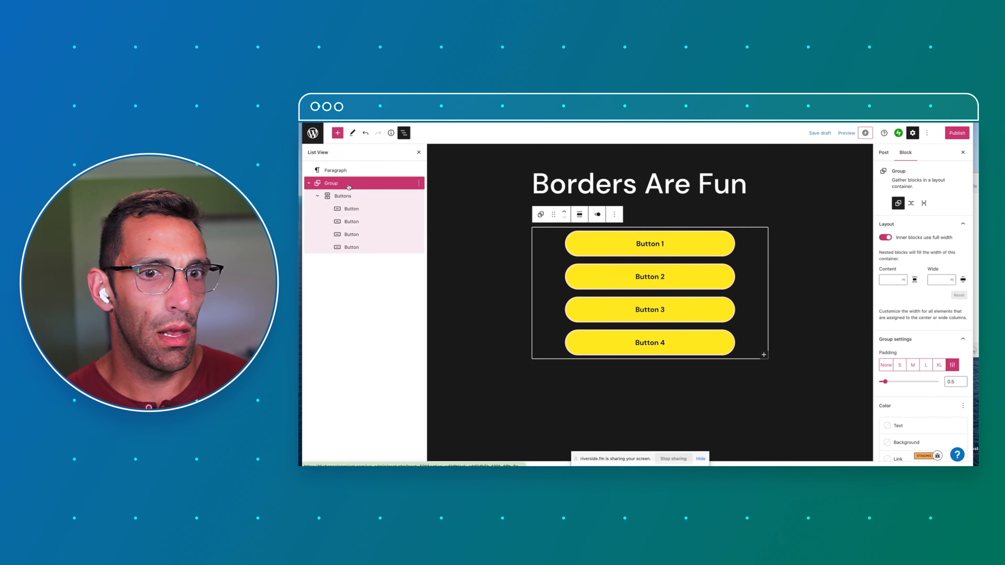
scroll(924, 329, "down", 1)
scroll(924, 329, "down", 5)
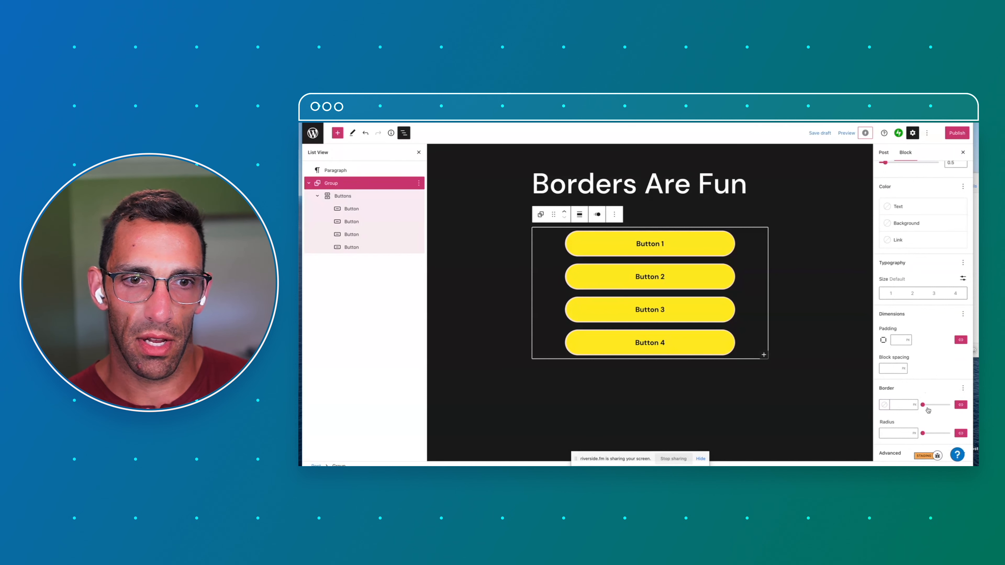
mouse_move(922, 404)
left_mouse_down()
mouse_move(950, 405)
mouse_move(914, 404)
left_mouse_up()
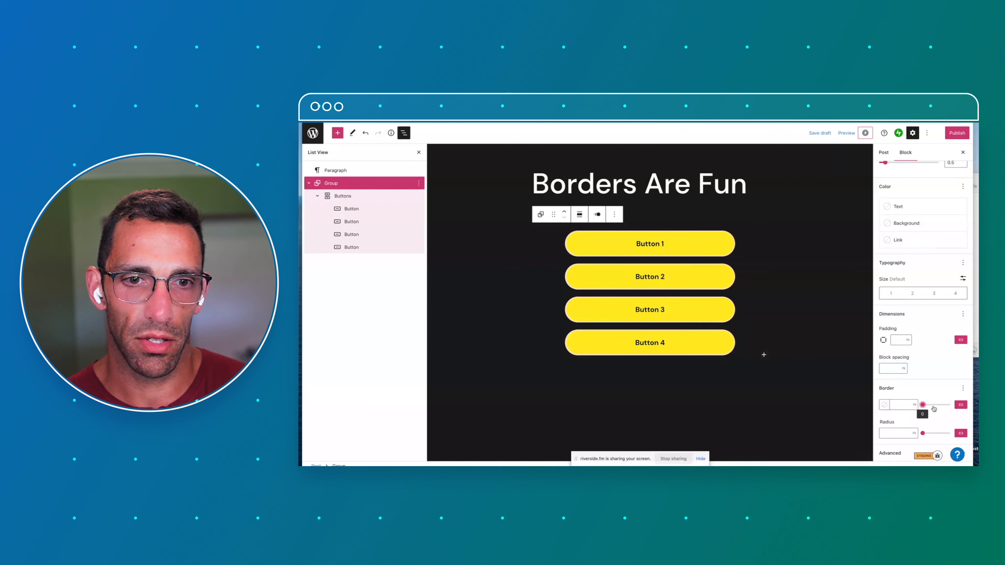
left_click_drag(923, 405, 926, 404)
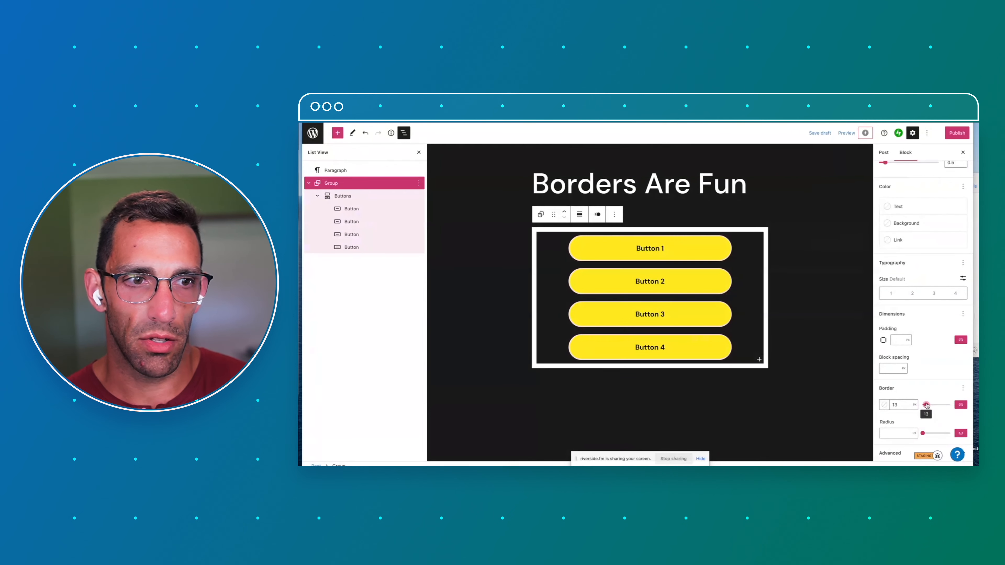
Step: Unlink the group's border sides and set its corner radius to 63 px
left_click(960, 405)
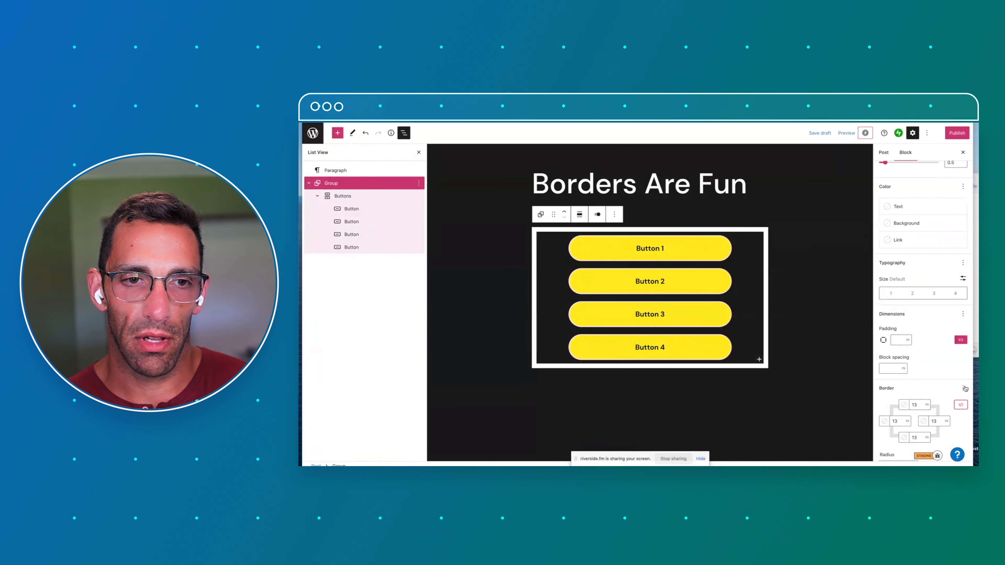
scroll(965, 389, "down", 2)
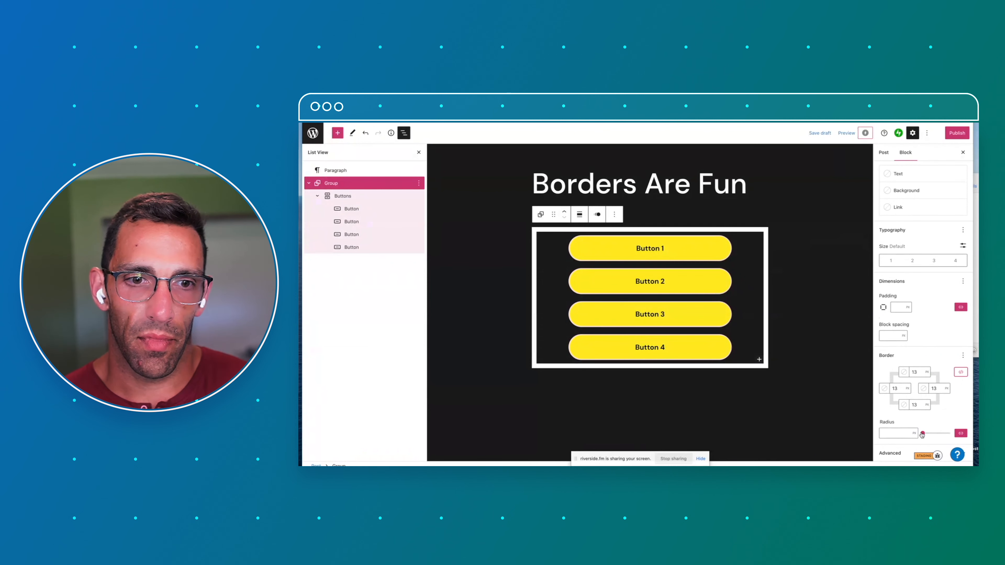
mouse_move(922, 434)
left_mouse_down()
mouse_move(952, 433)
mouse_move(941, 431)
left_mouse_up()
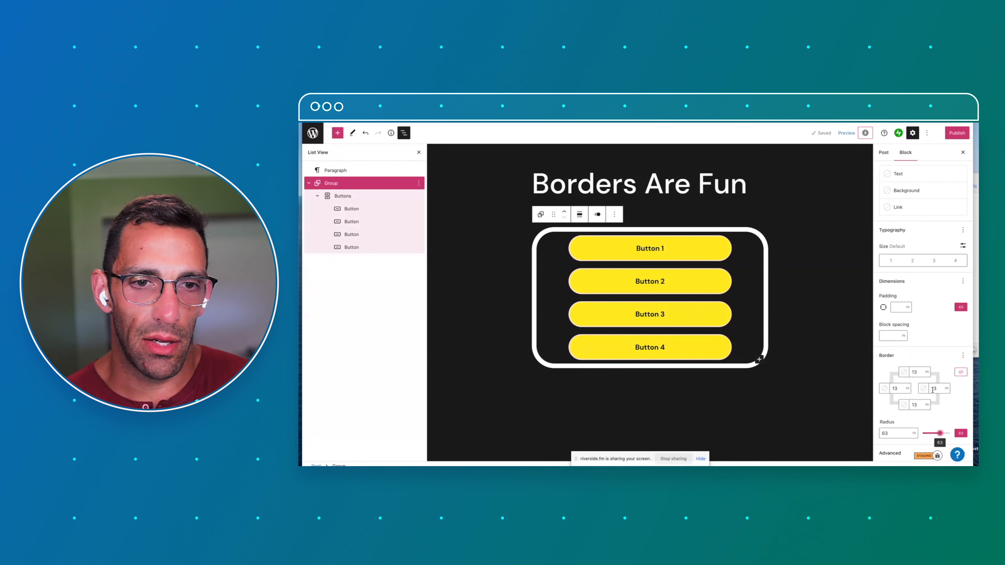
Step: Set the width of the group's top border side to 0 px
left_click(920, 372)
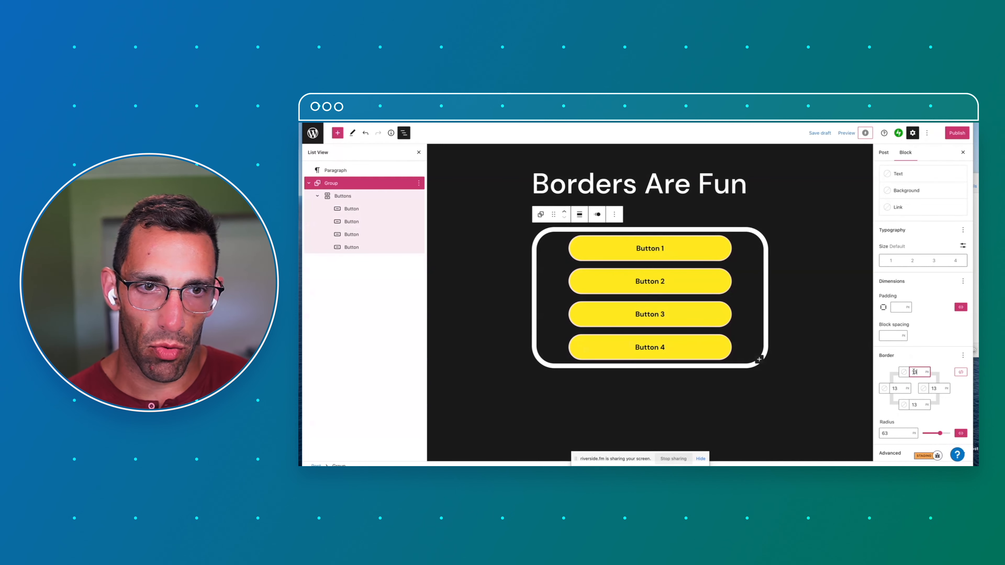
double_click(915, 372)
type("0")
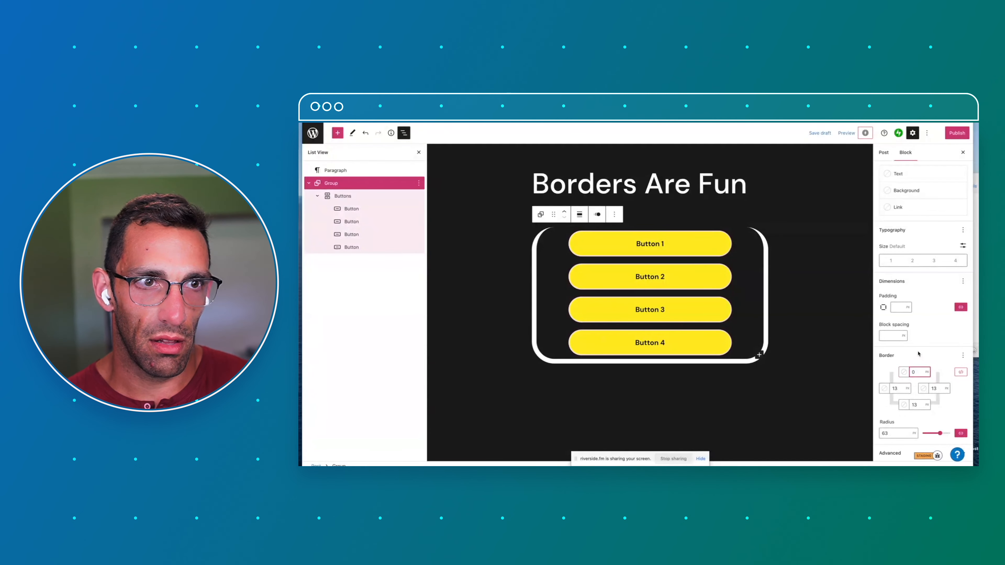
Step: Set the group's bottom border width to 0 px, its left and right border widths to 25 px, and its corner radius to 100 px
double_click(915, 403)
type("0")
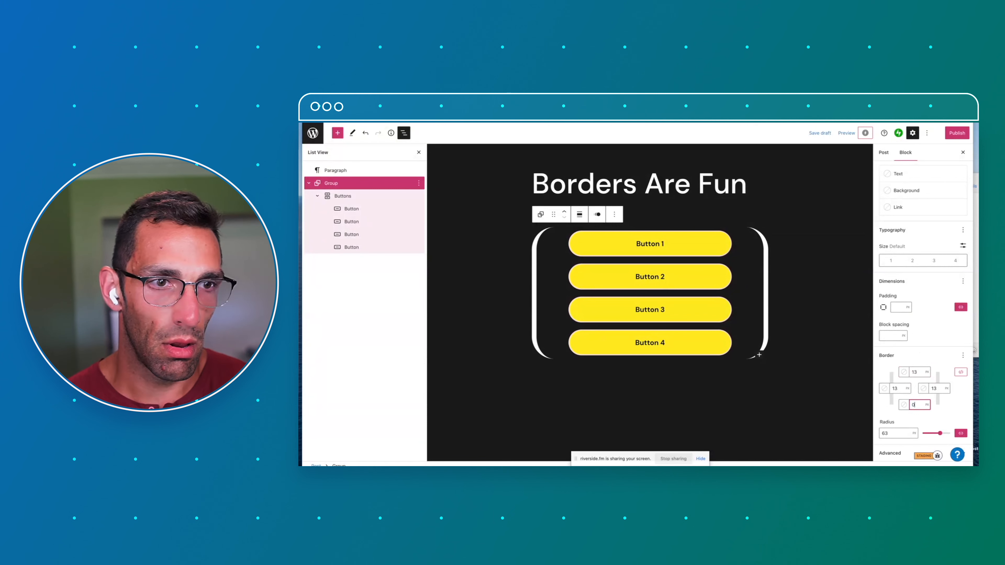
left_click(937, 388)
double_click(937, 387)
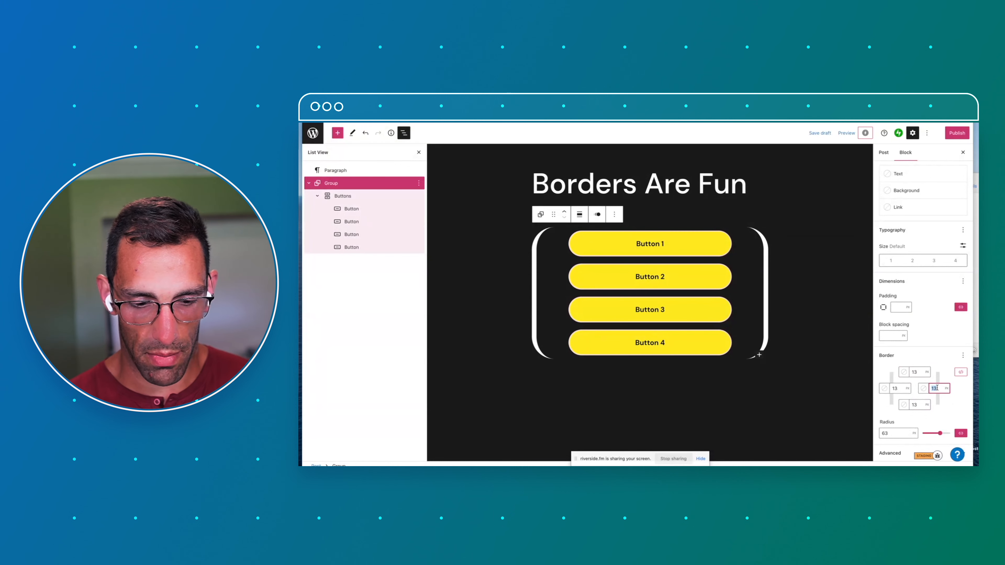
type("25")
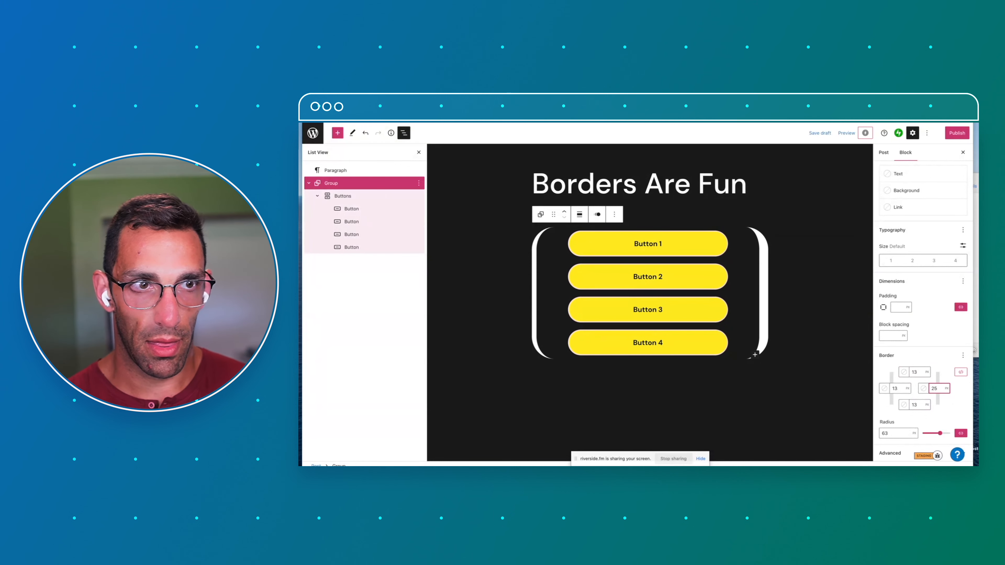
double_click(899, 387)
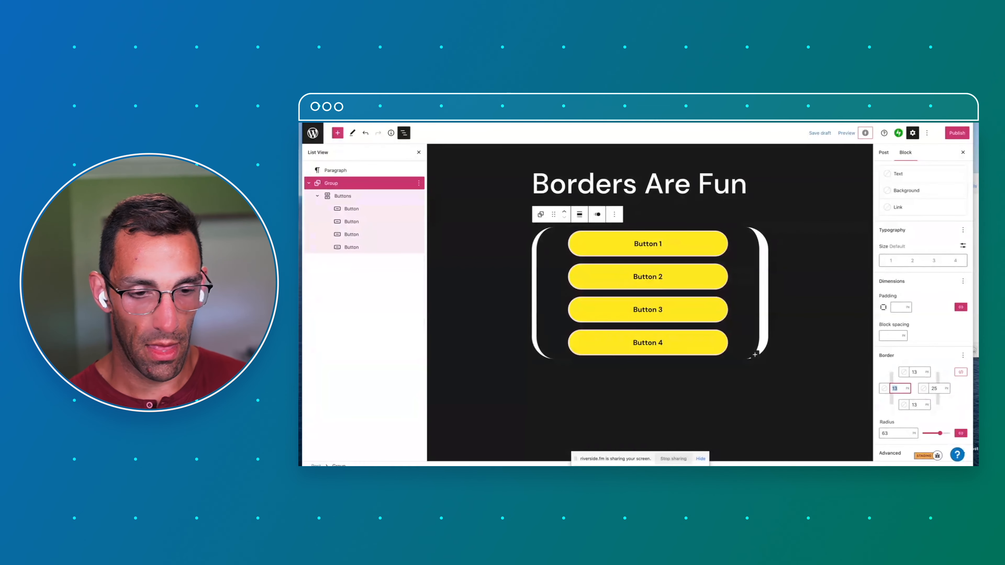
type("25")
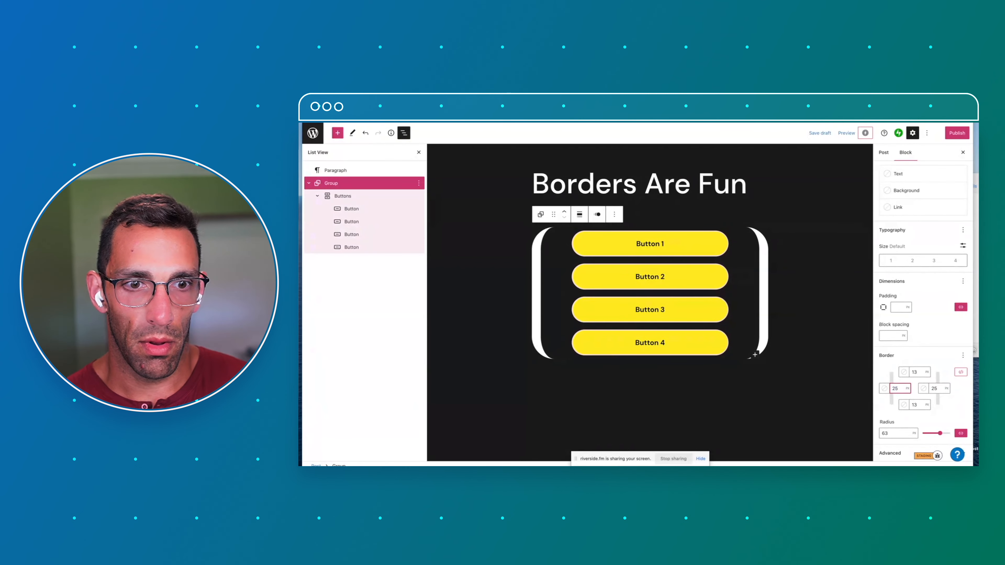
left_click_drag(940, 433, 968, 434)
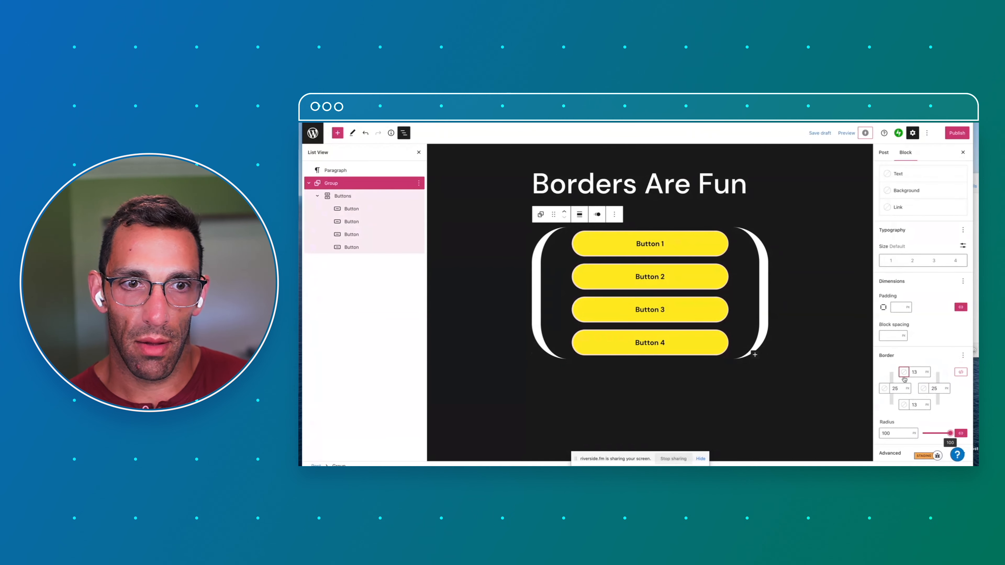
Step: Colour the group's left and right borders with the custom yellow FFEB1F
left_click(884, 388)
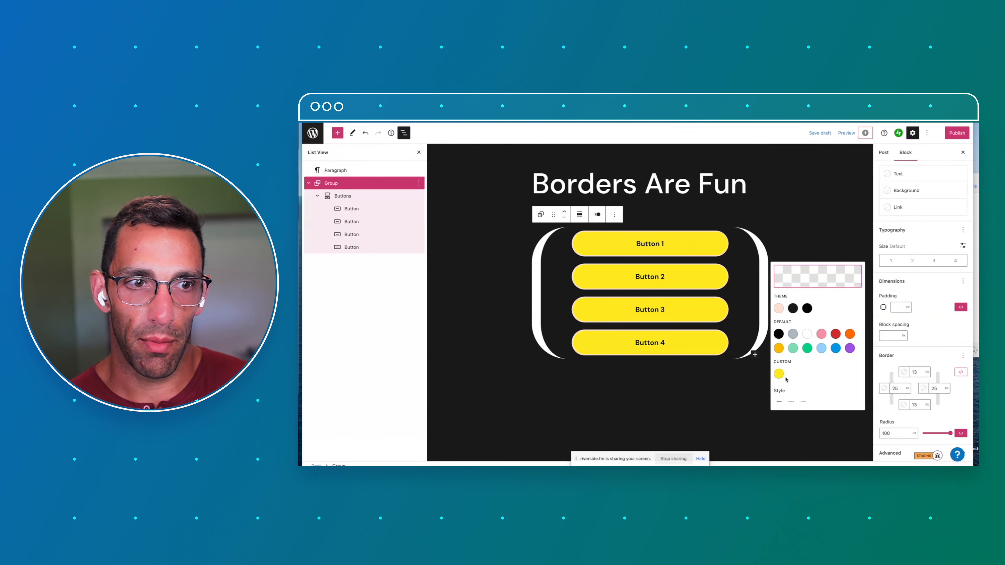
left_click(778, 358)
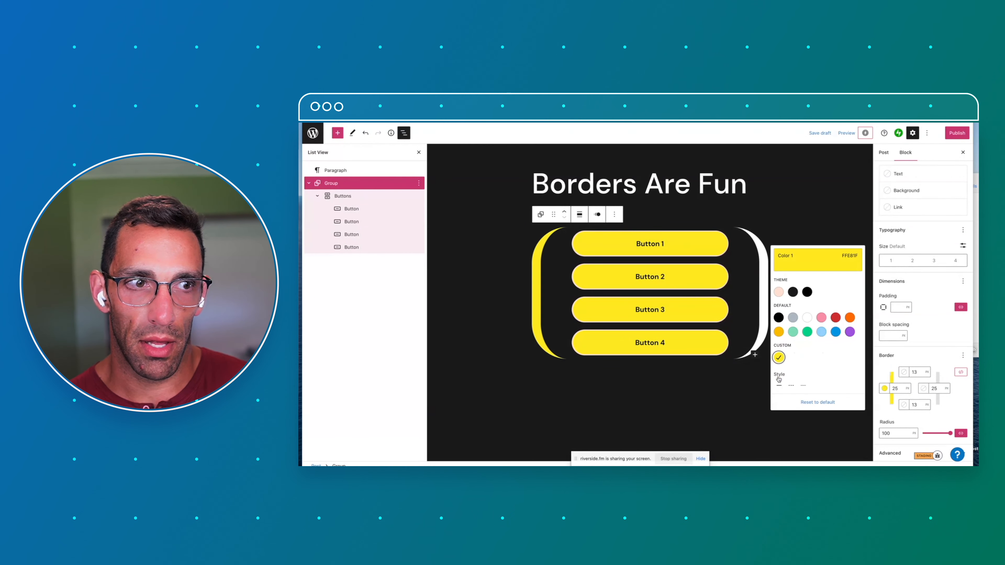
left_click(923, 389)
left_click(779, 373)
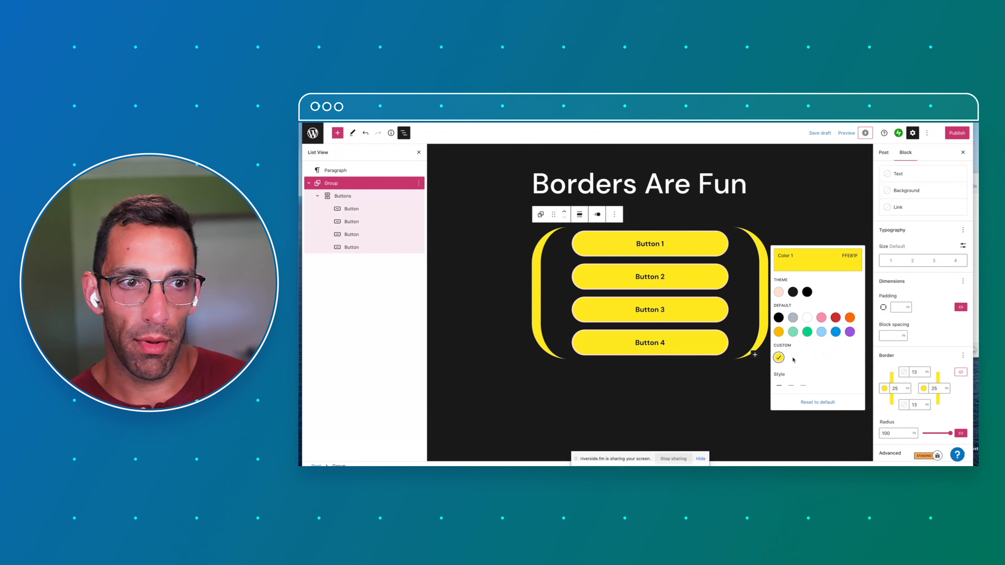
Step: Change the group's right and left border colours to the default Cyan bluish gray
left_click(793, 319)
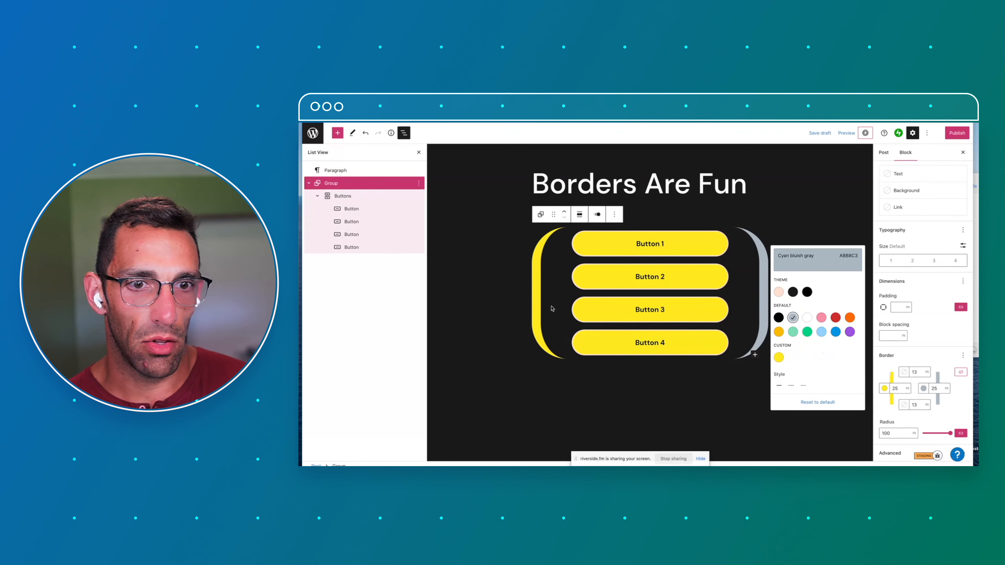
left_click(884, 388)
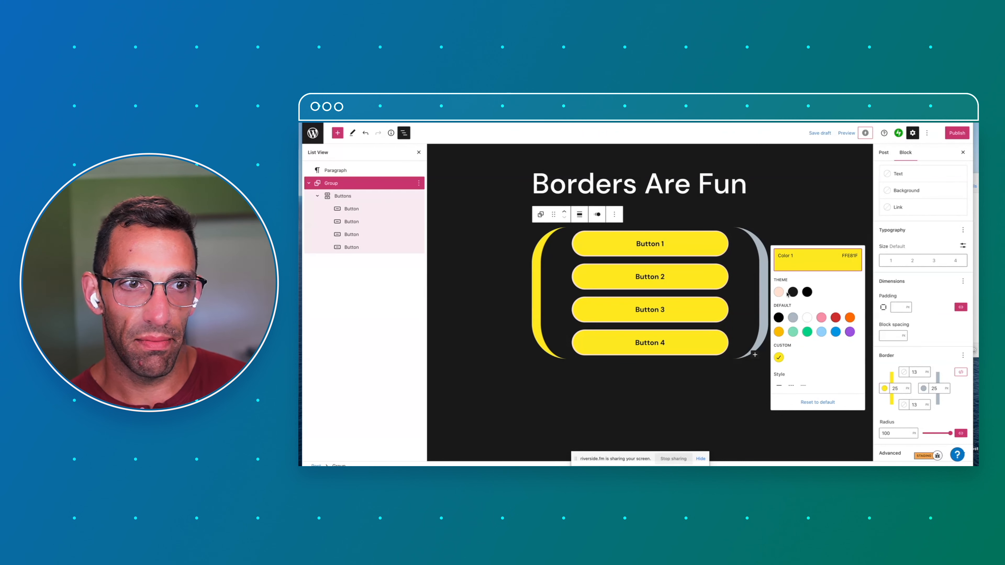
left_click(793, 317)
Step: Switch the "Button 4" block to the Fill style and unlink its corner radii
left_click(713, 355)
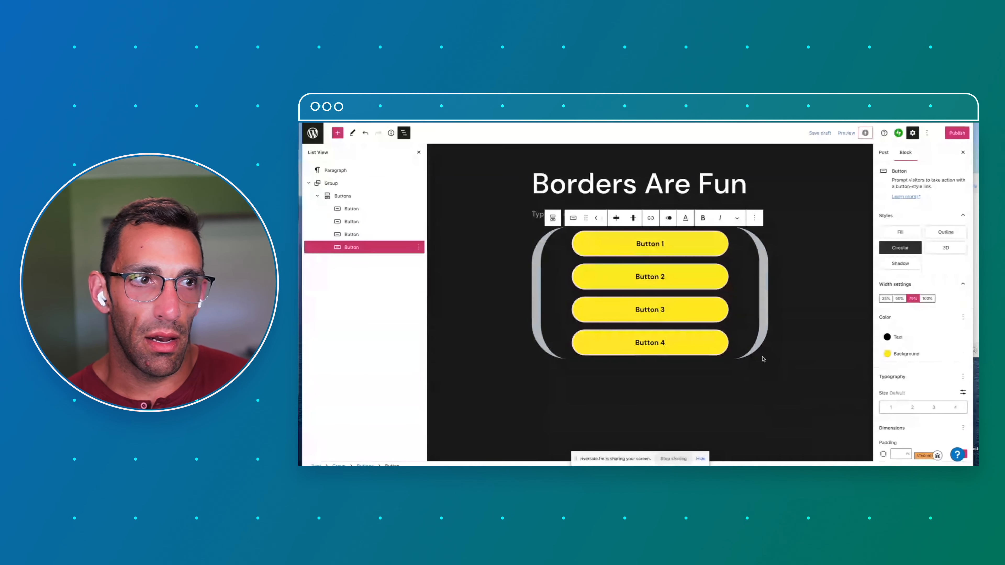
left_click(701, 241)
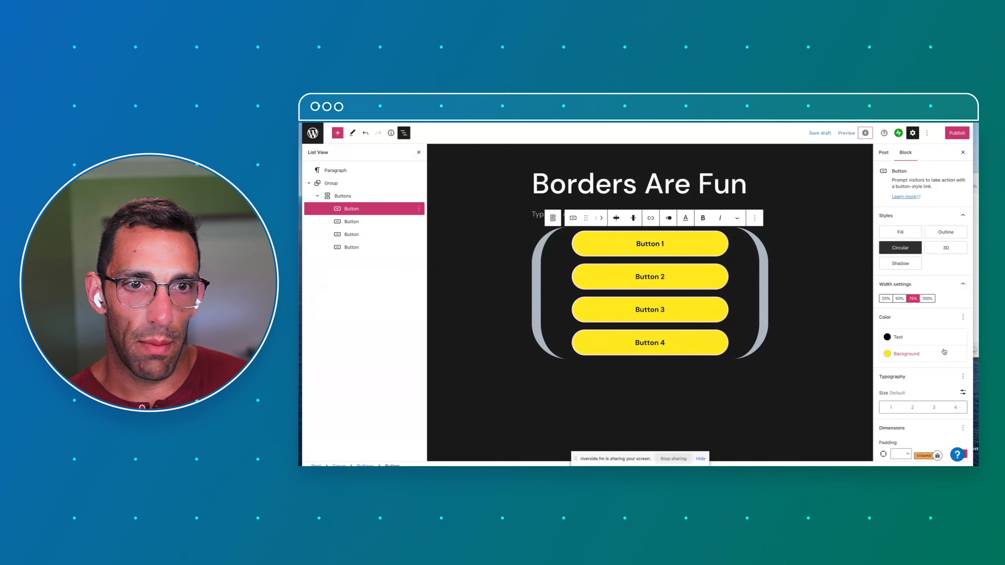
scroll(943, 352, "down", 3)
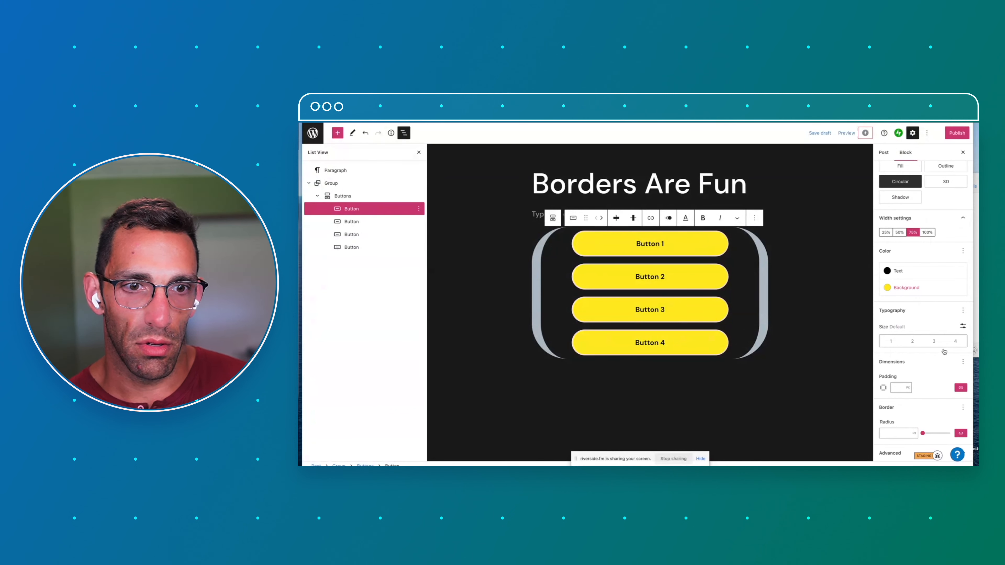
left_click(962, 435)
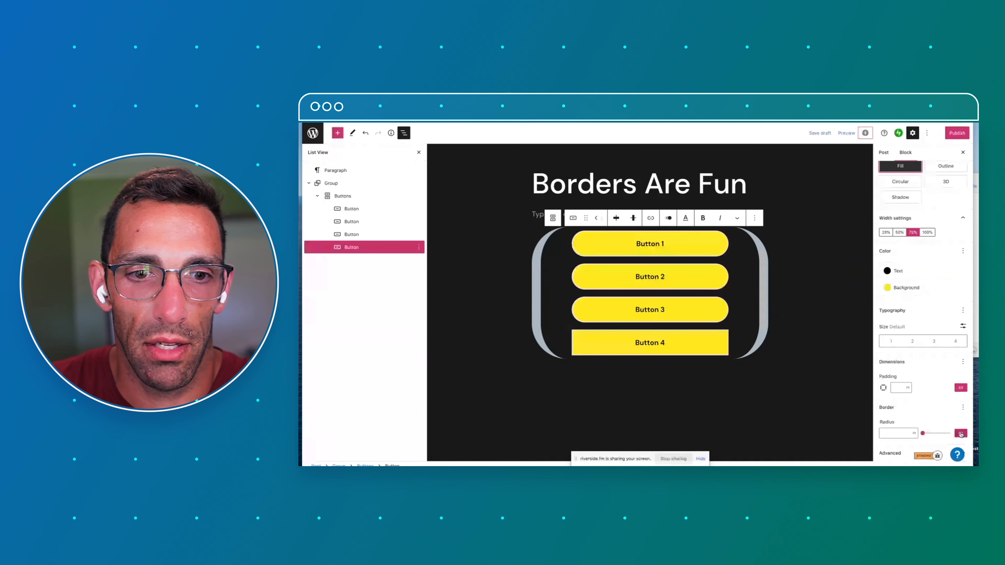
left_click(961, 434)
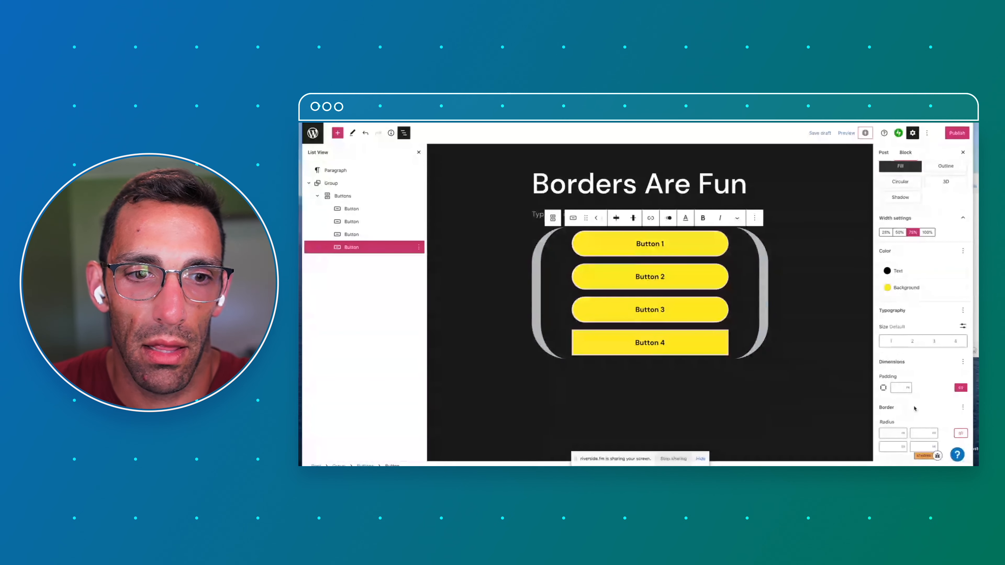
Step: Set the top-right and bottom-left corner radii of "Button 4" to 100 px
scroll(914, 408, "down", 1)
left_click(923, 414)
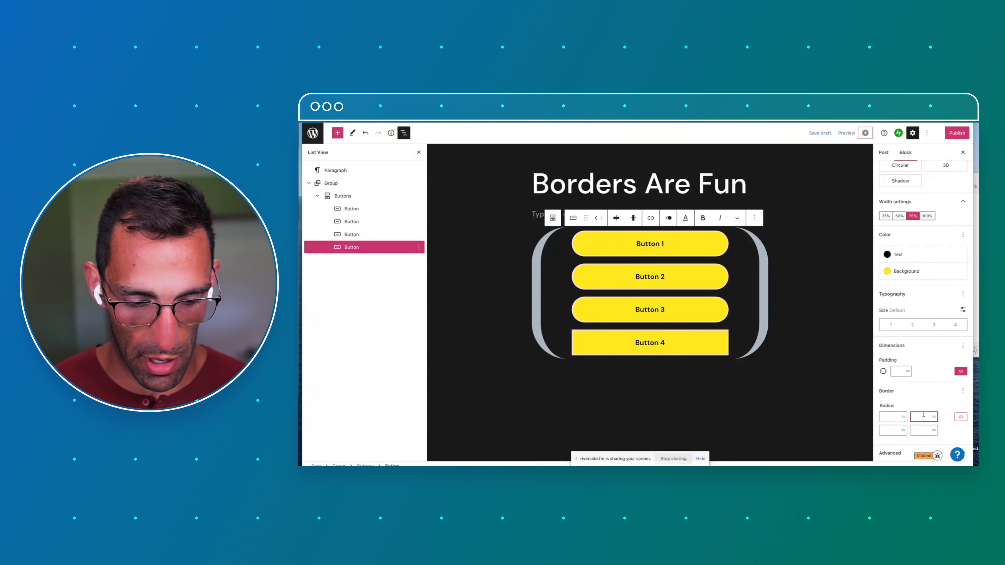
type("100")
left_click(895, 430)
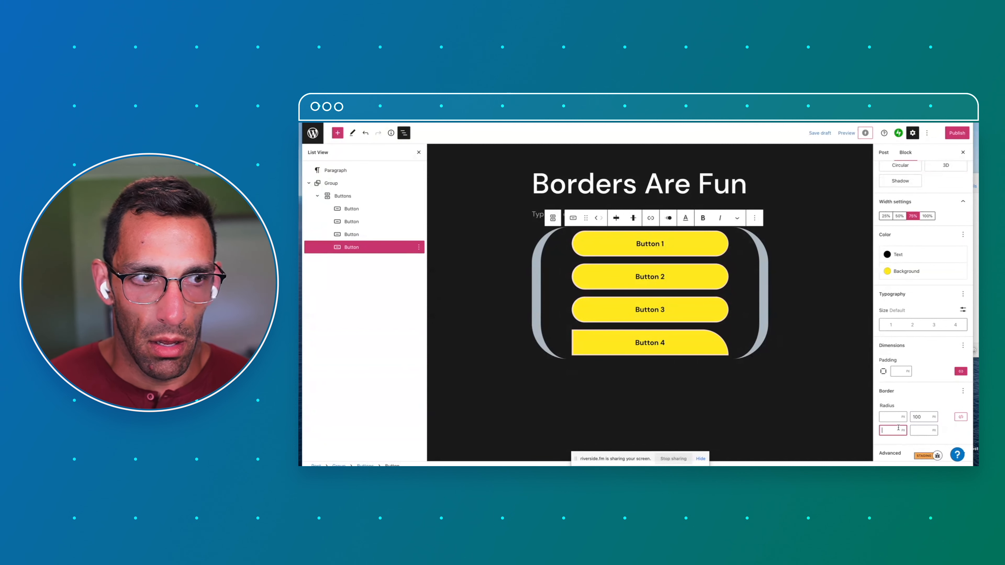
type("1")
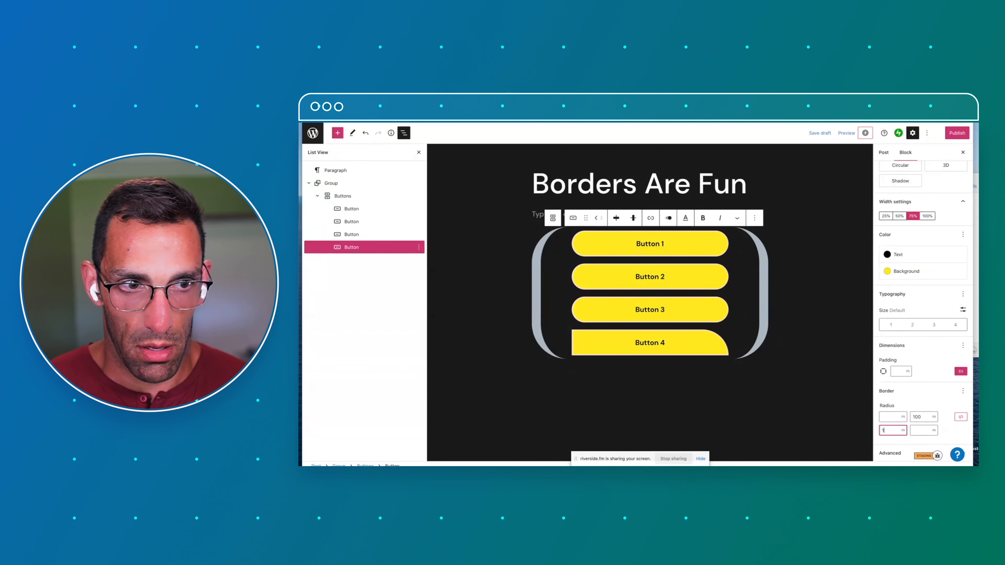
type("00")
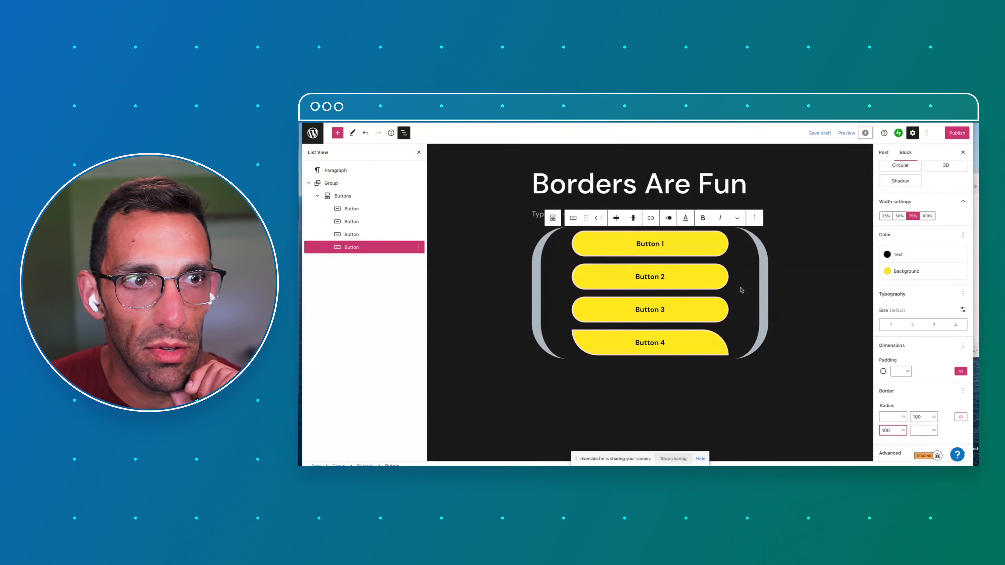
left_click(751, 289)
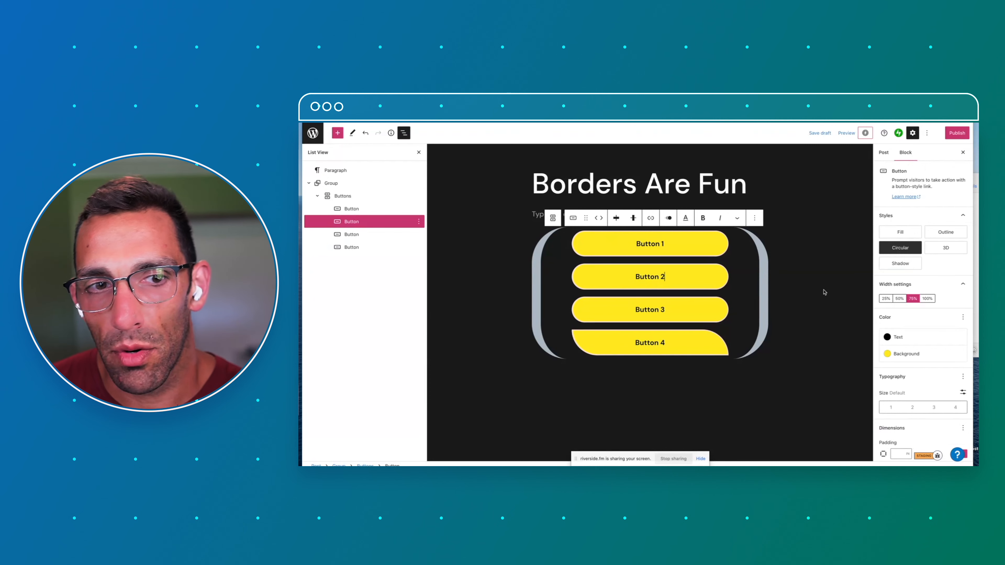
left_click(769, 302)
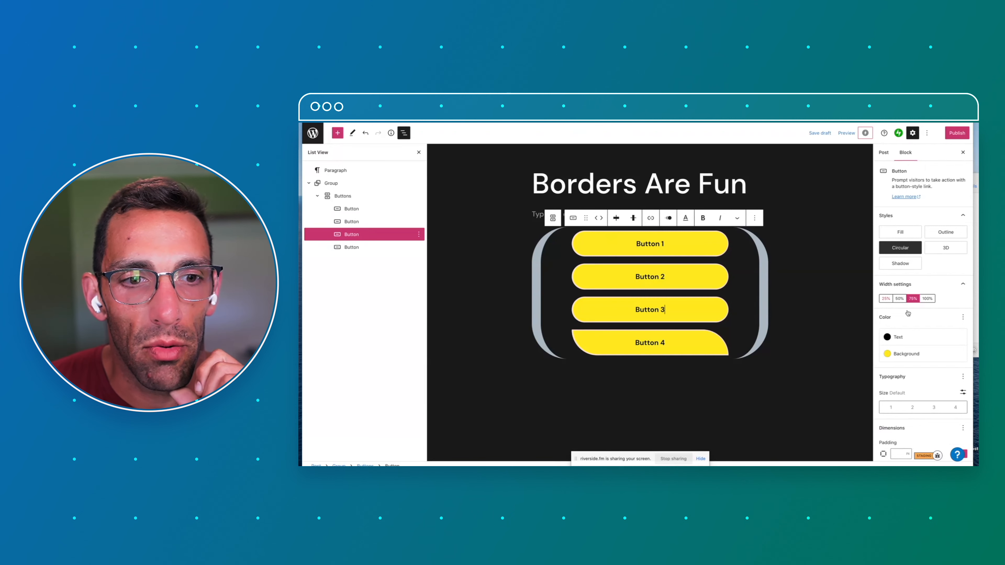
scroll(946, 390, "down", 3)
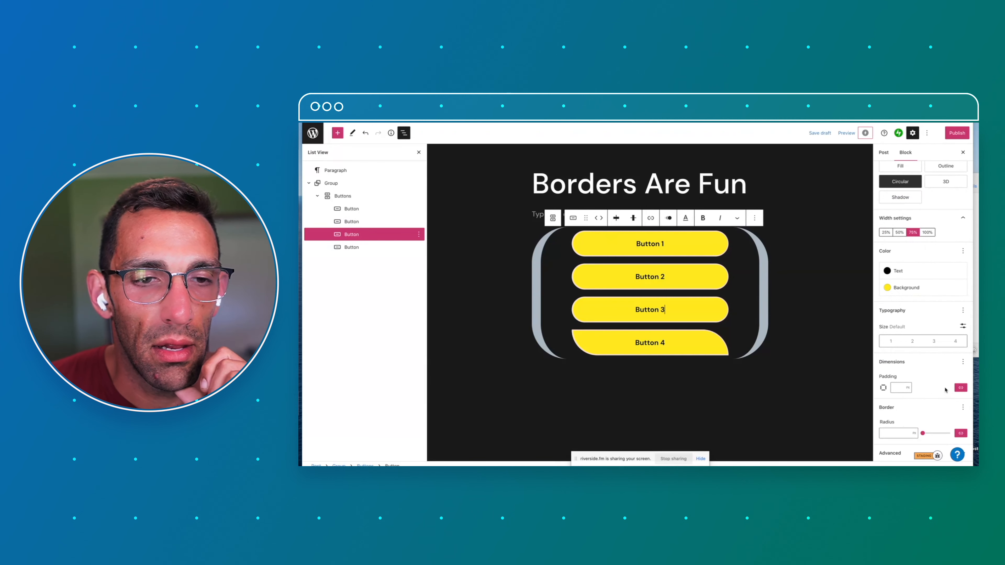
Step: Select the Group block and set its top and bottom border widths to 100 px
left_click(331, 183)
scroll(950, 392, "down", 4)
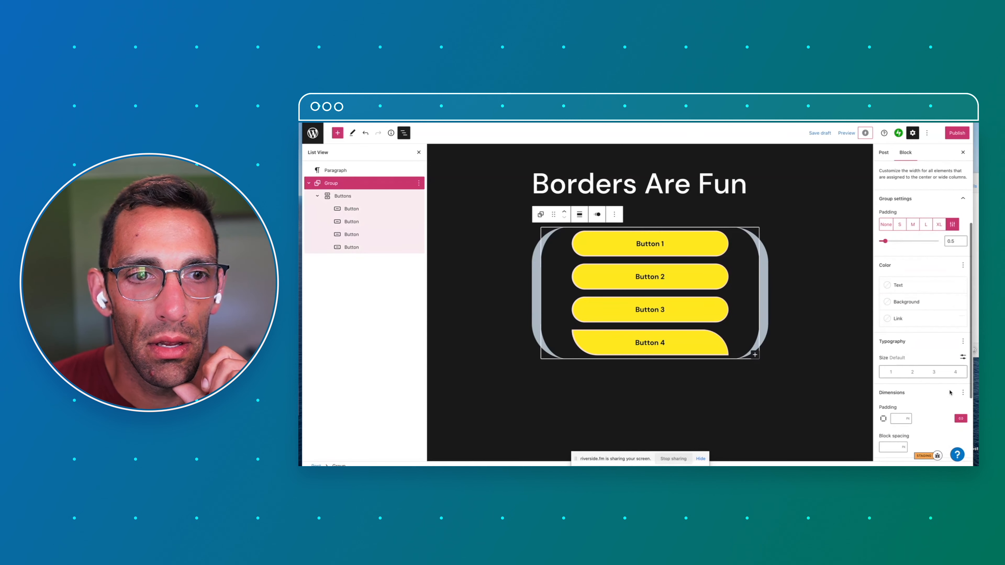
scroll(895, 411, "down", 3)
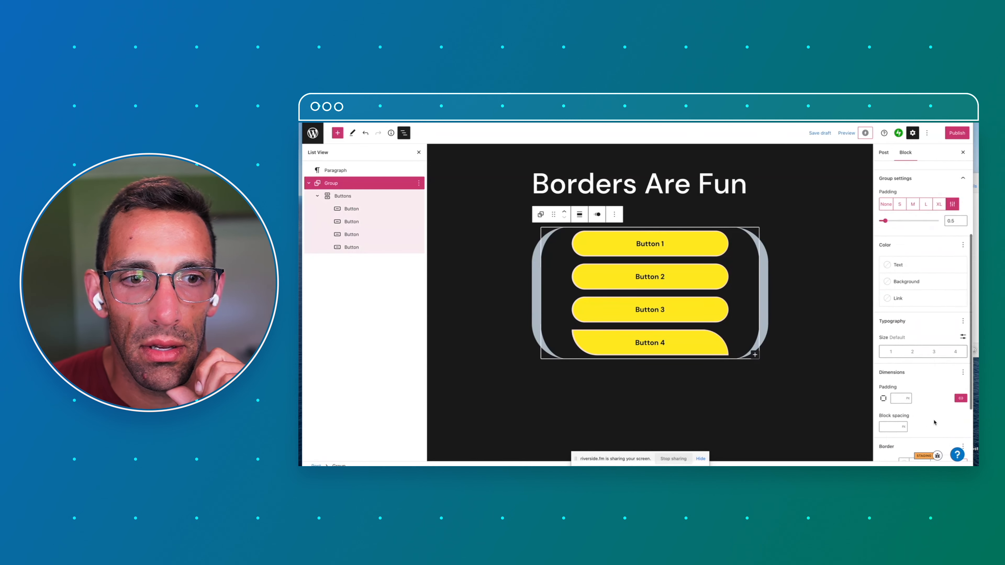
left_click(913, 373)
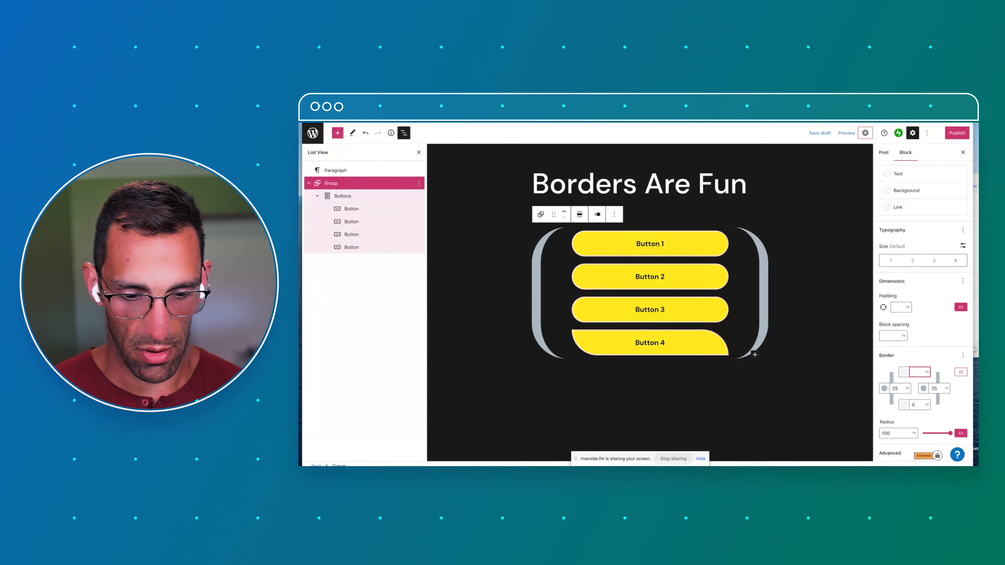
type("100")
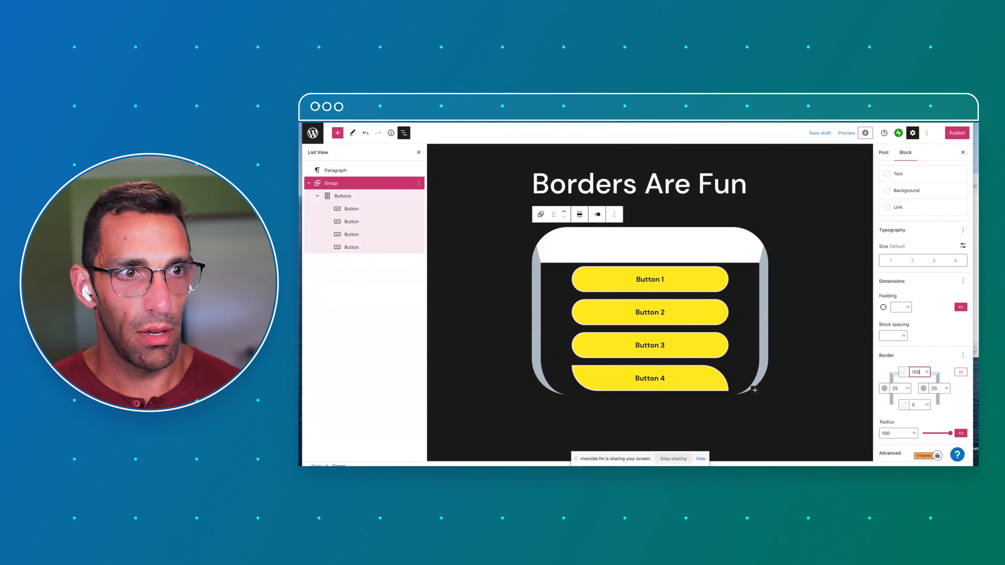
left_click(917, 405)
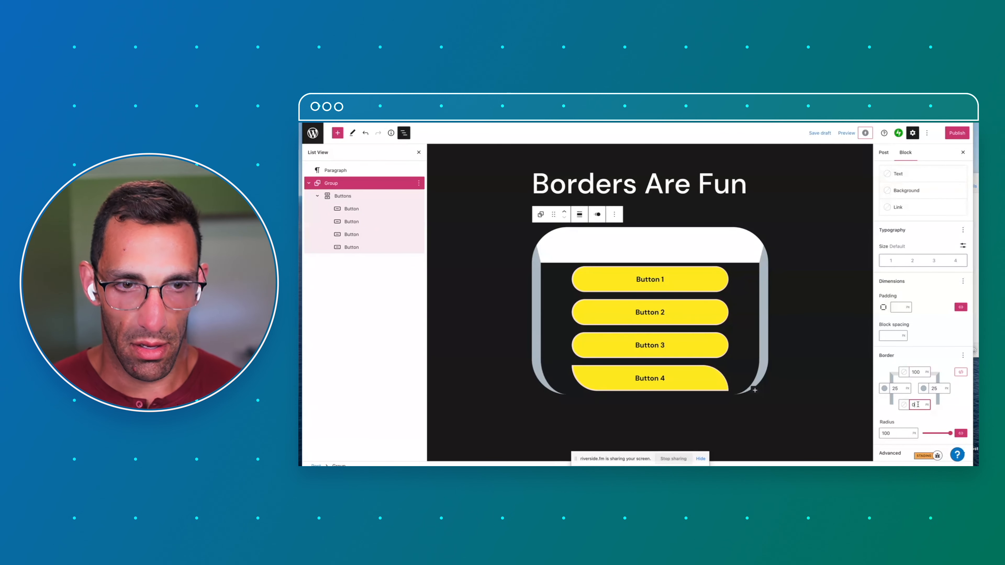
type("100")
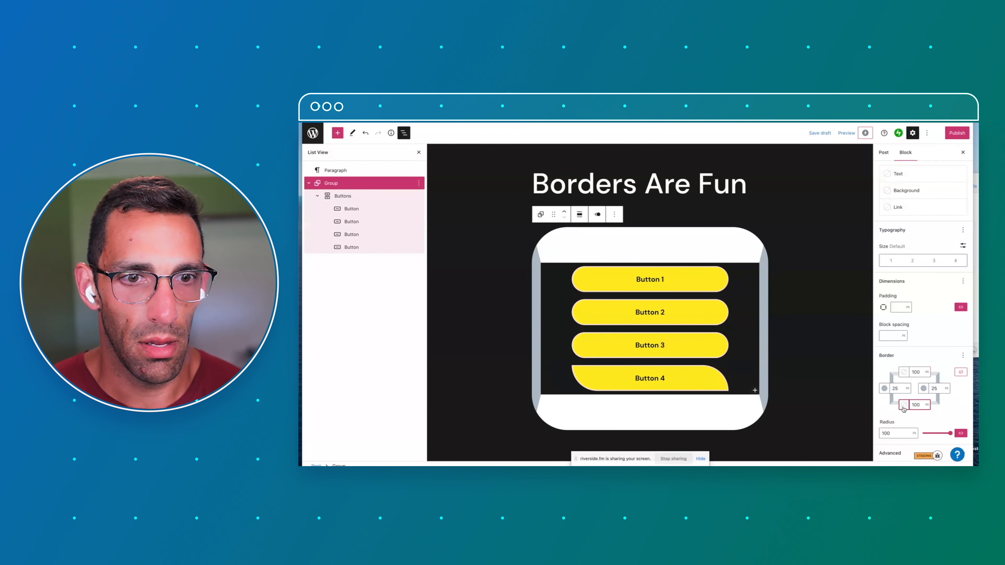
Step: Colour the group's bottom and top borders with the custom yellow FFEB1F
left_click(904, 405)
left_click(778, 373)
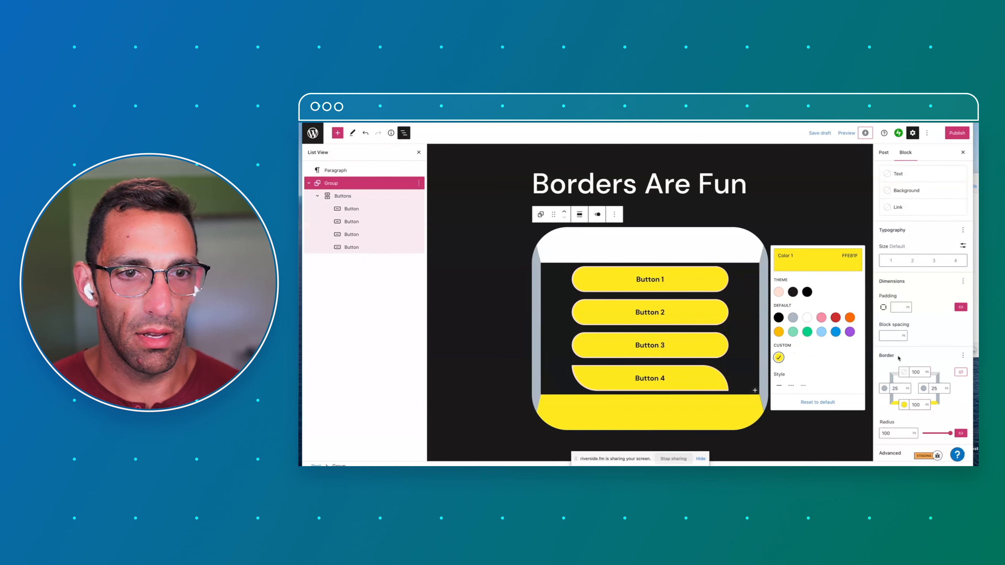
left_click(907, 372)
left_click(779, 374)
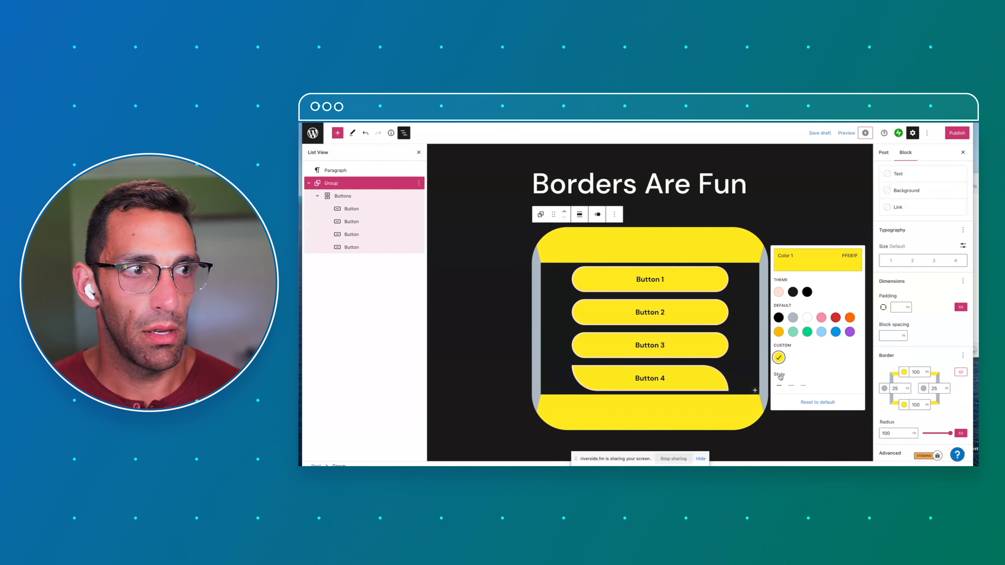
Step: Set the group's right and left border widths to 50 px
double_click(940, 388)
type("50")
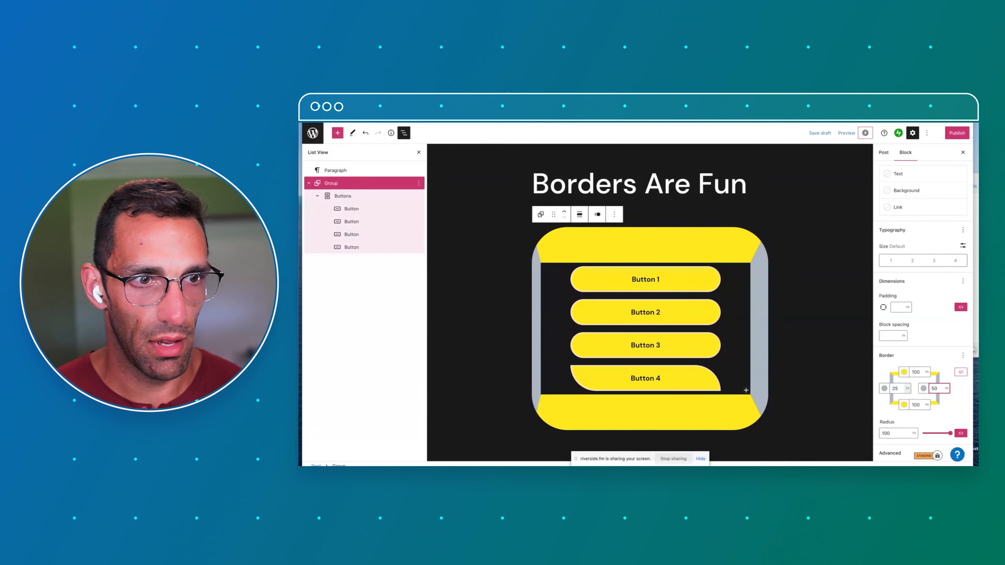
left_click(885, 389)
left_click(901, 389)
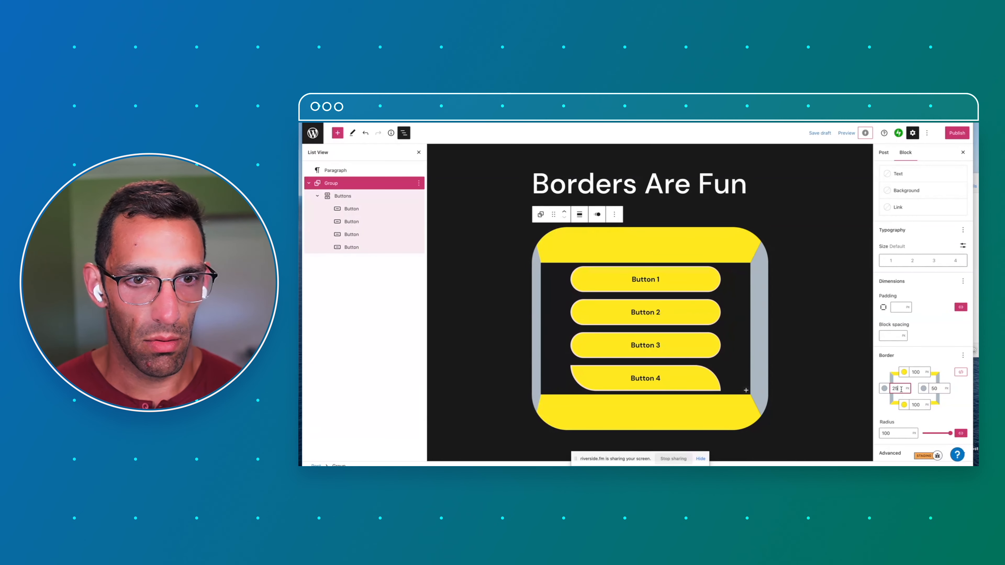
key("BackSpace")
key("BackSpace")
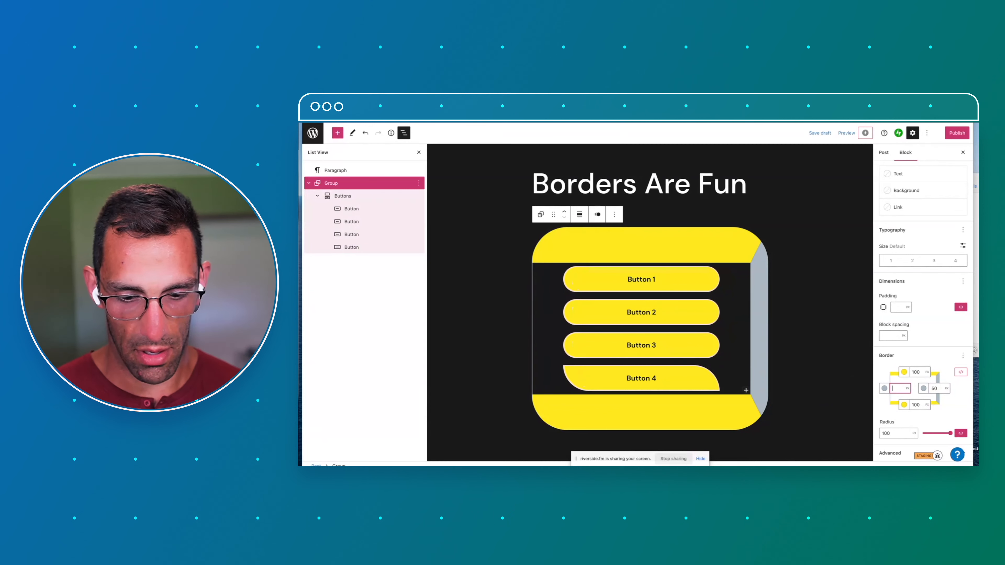
type("50")
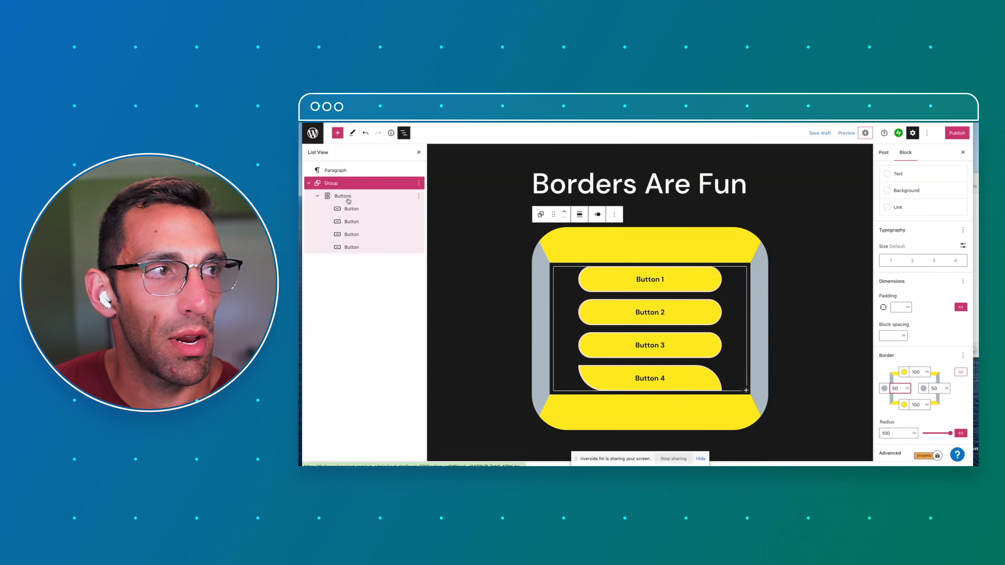
Step: Set the button group's padding to 2.3 and its background colour to Cyan bluish gray, trying black and white first
scroll(911, 308, "up", 6)
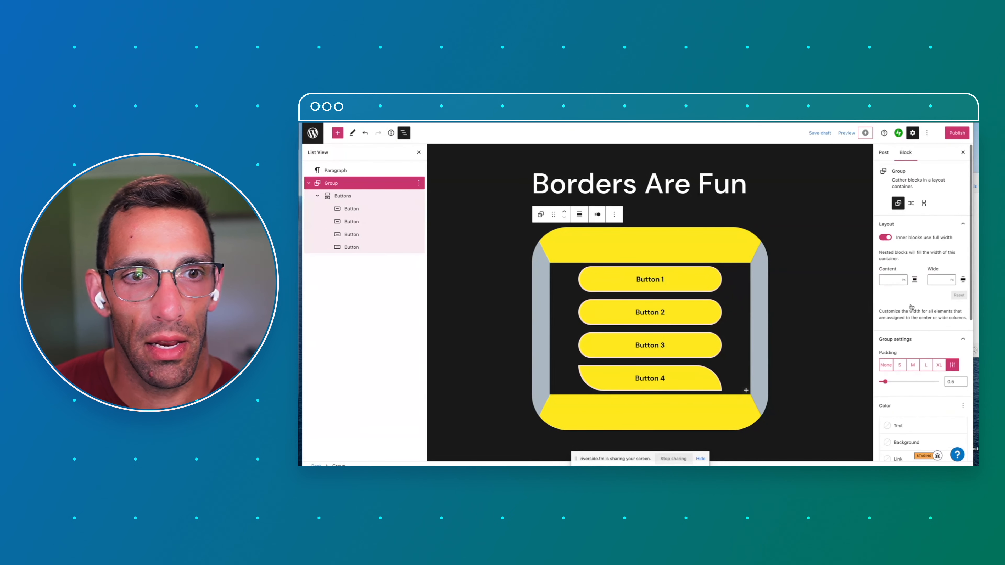
left_click_drag(885, 381, 906, 384)
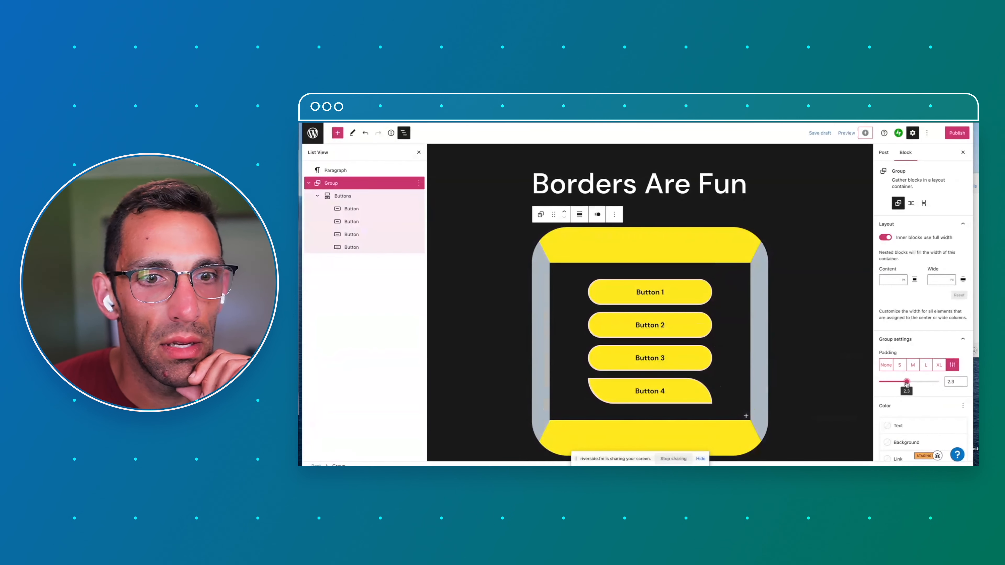
scroll(926, 349, "down", 5)
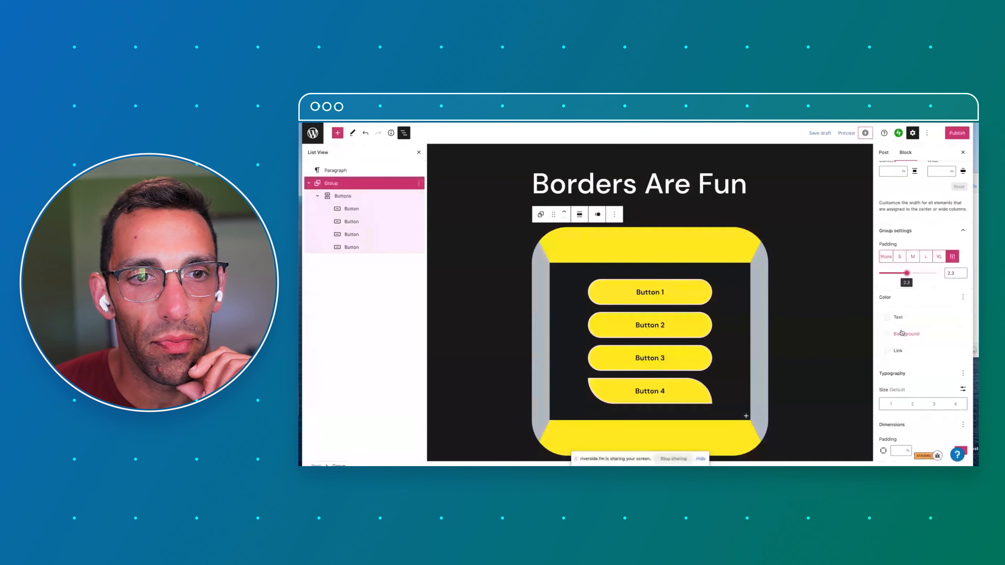
left_click(901, 333)
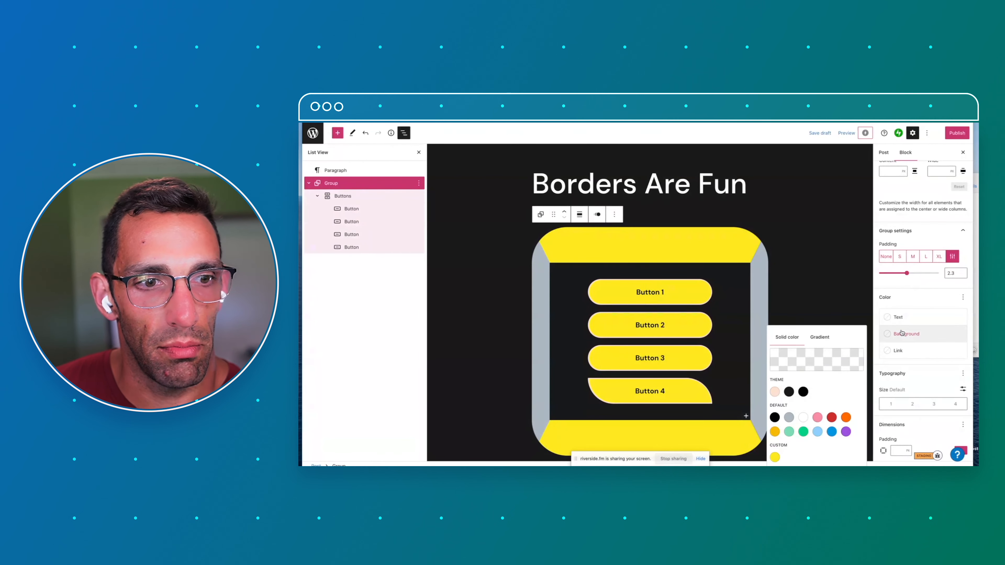
left_click(775, 418)
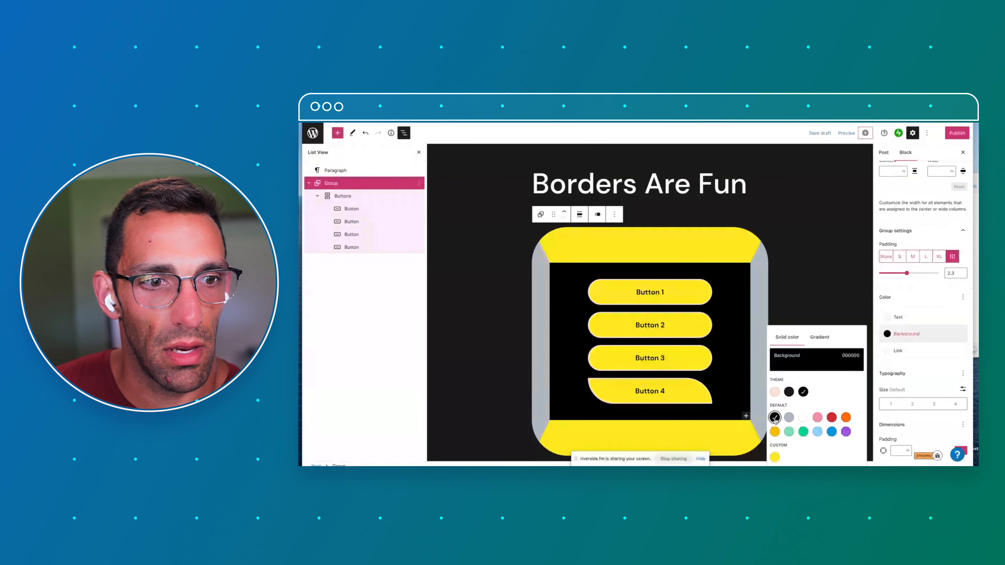
left_click(789, 418)
left_click(803, 417)
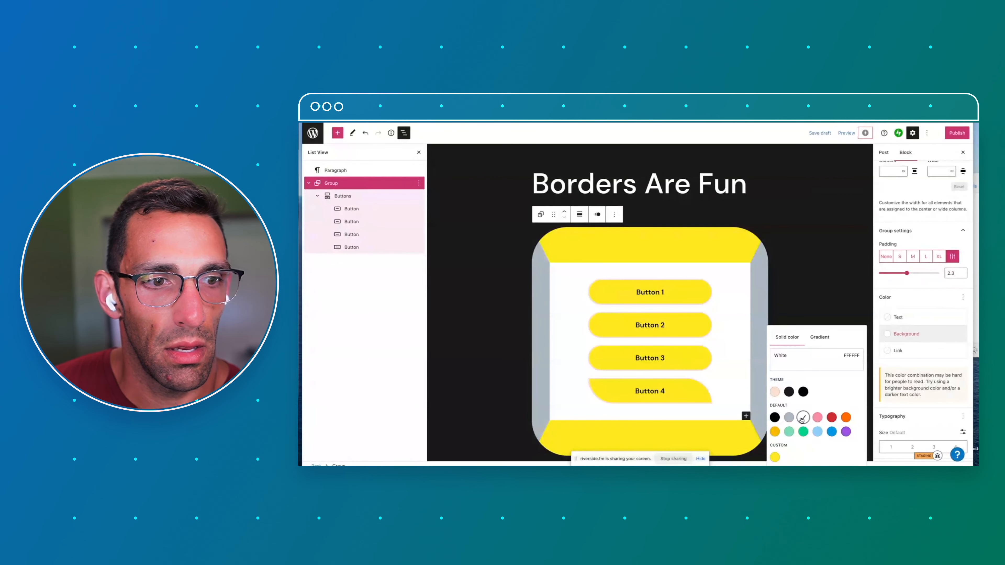
left_click(789, 417)
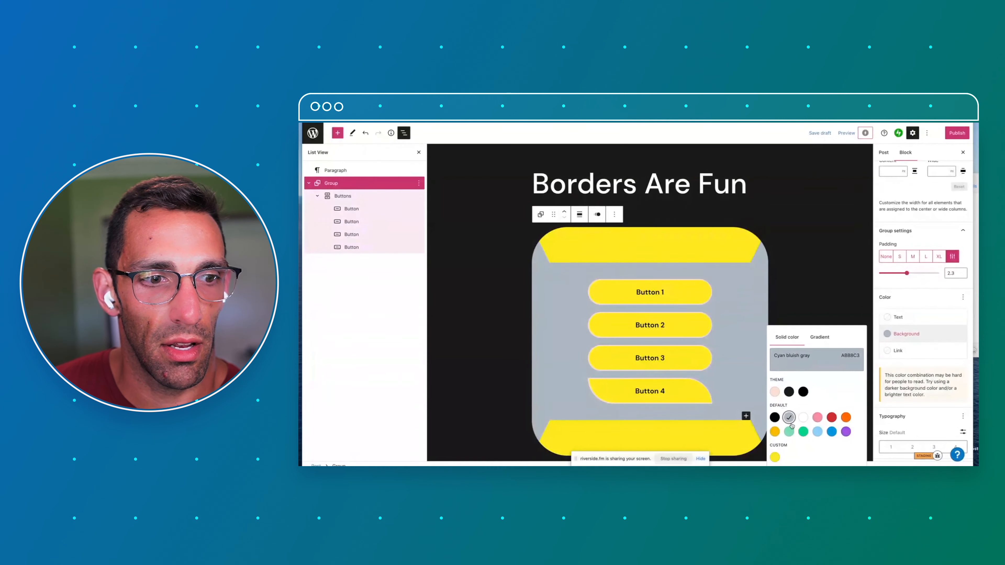
Step: Try the custom yellow FFEB1F as the group's background, return it to Cyan bluish gray, and deselect the group
left_click(775, 457)
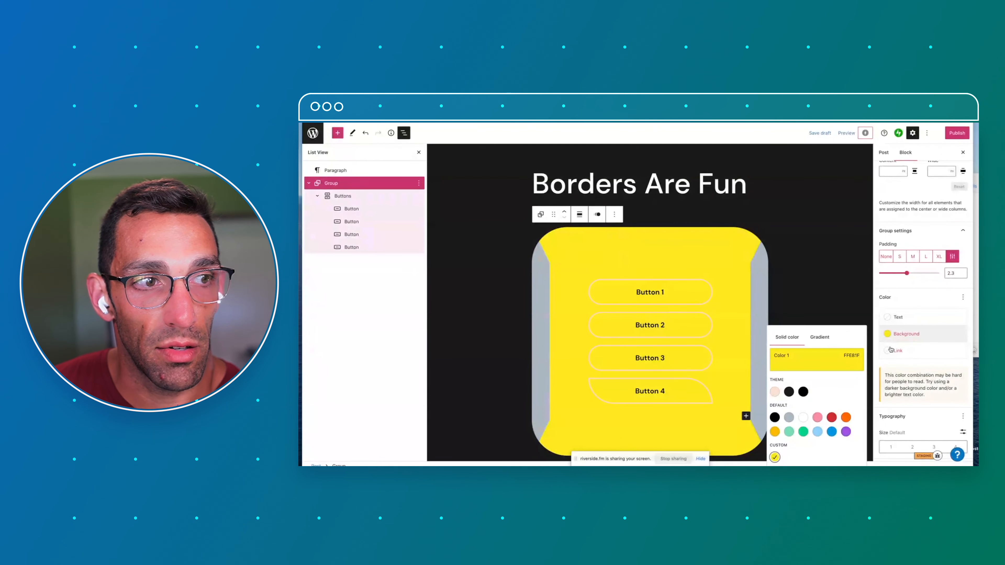
left_click(788, 417)
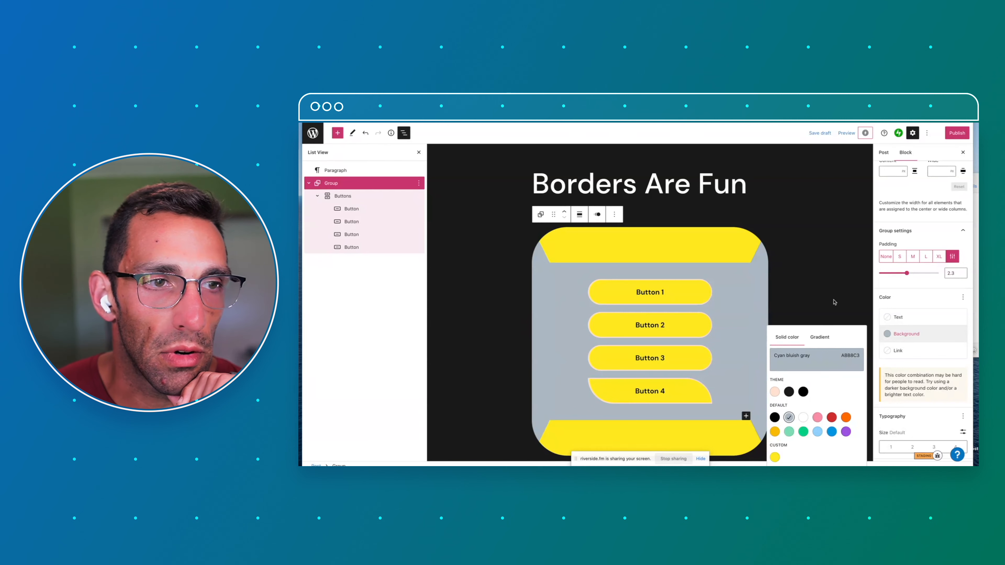
left_click(771, 299)
scroll(695, 342, "down", 2)
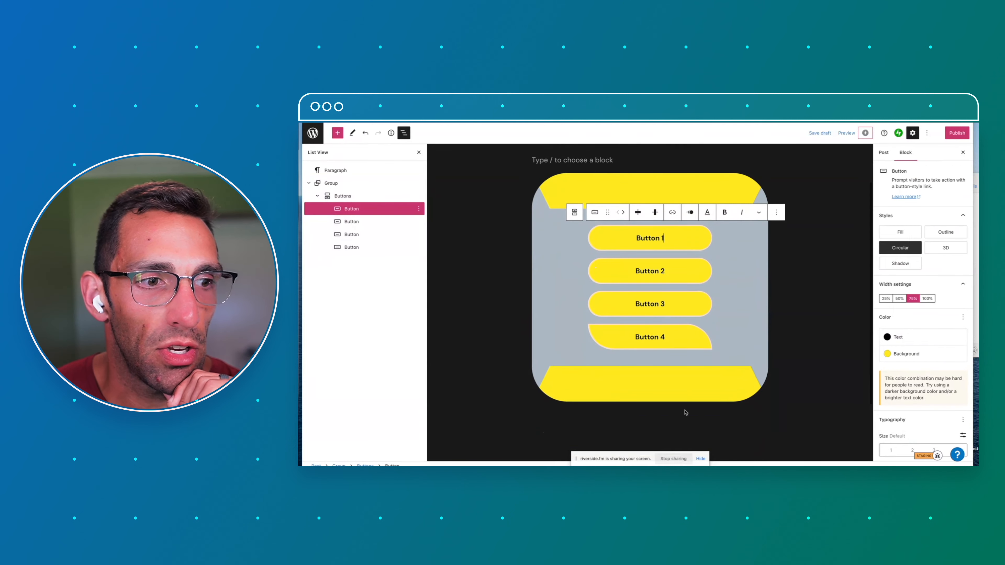
left_click(685, 411)
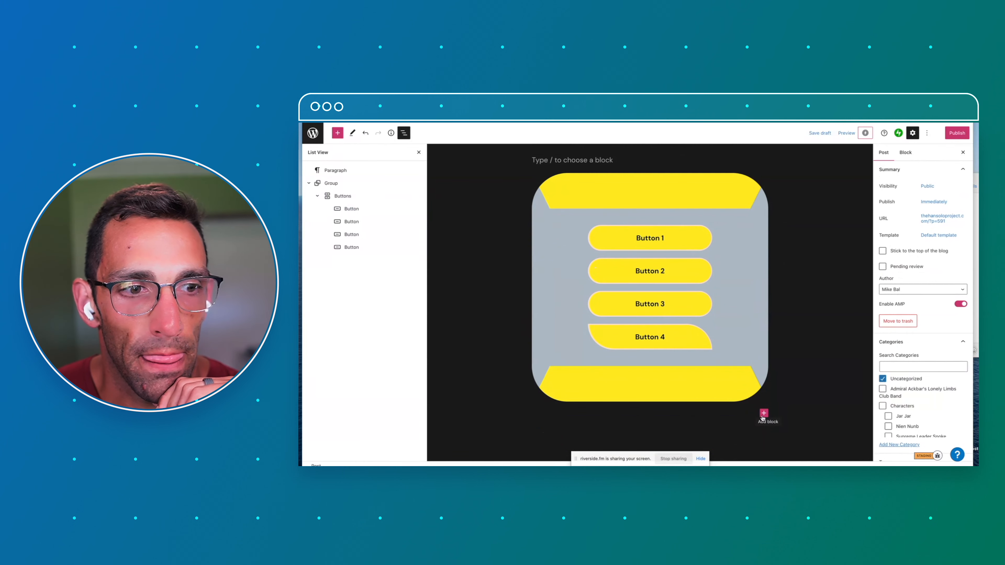
Step: Add a new Group block below the button group and insert an Image block inside it
scroll(763, 417, "down", 3)
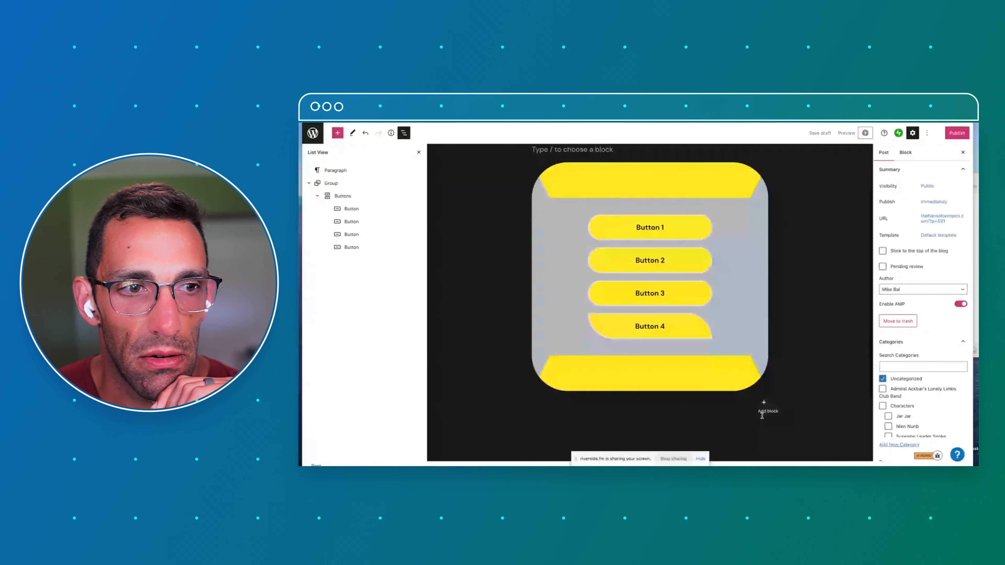
left_click(764, 330)
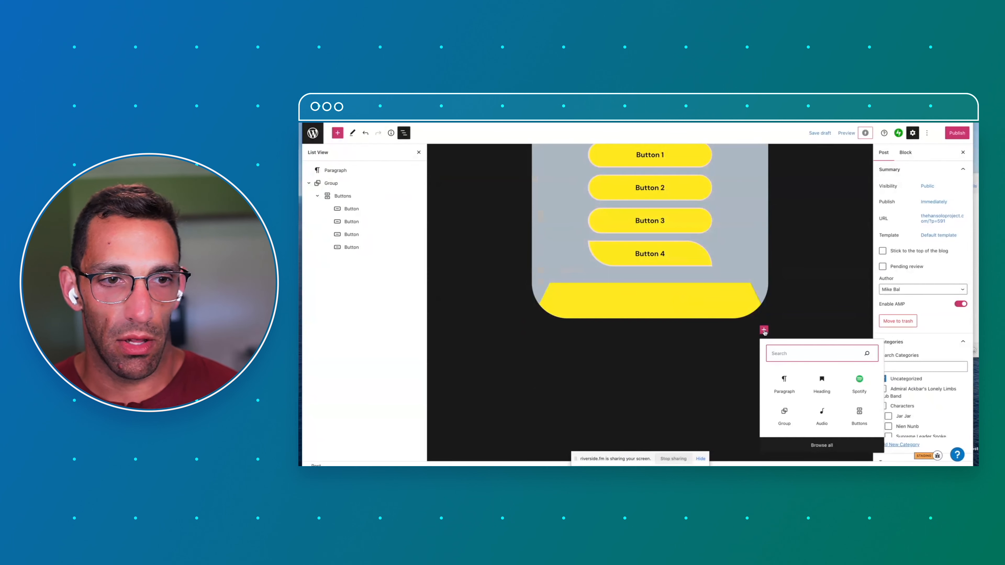
type("group")
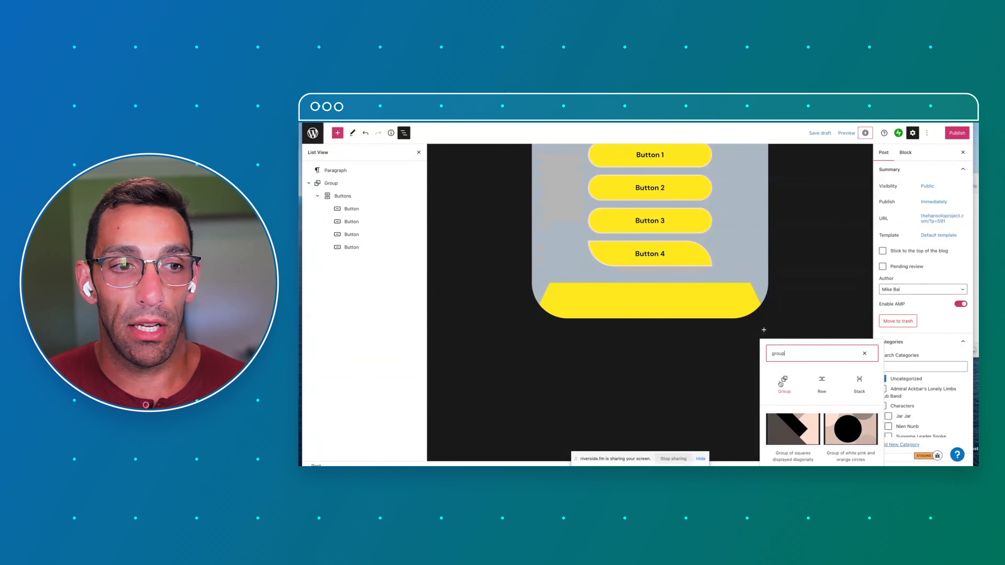
left_click(783, 382)
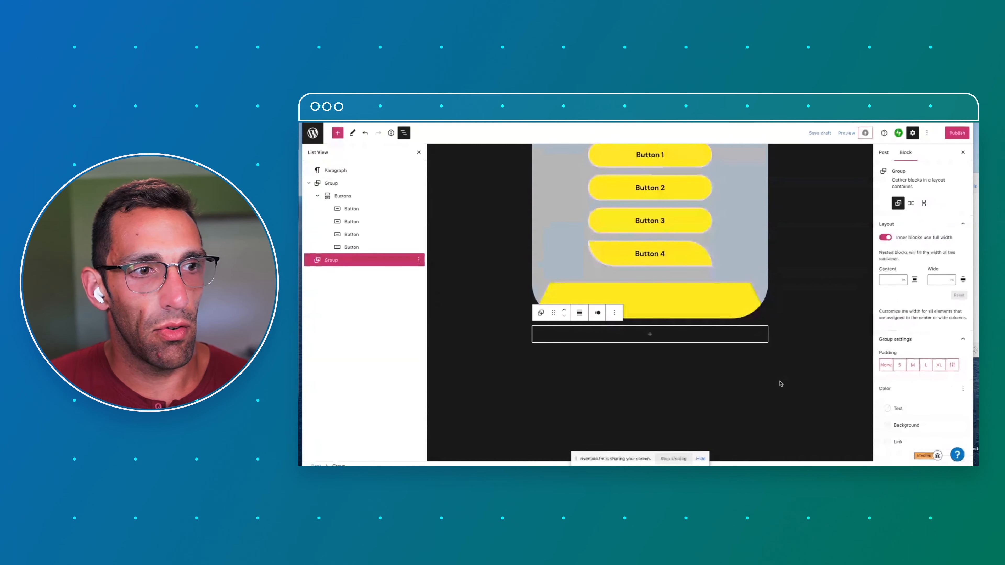
left_click(651, 334)
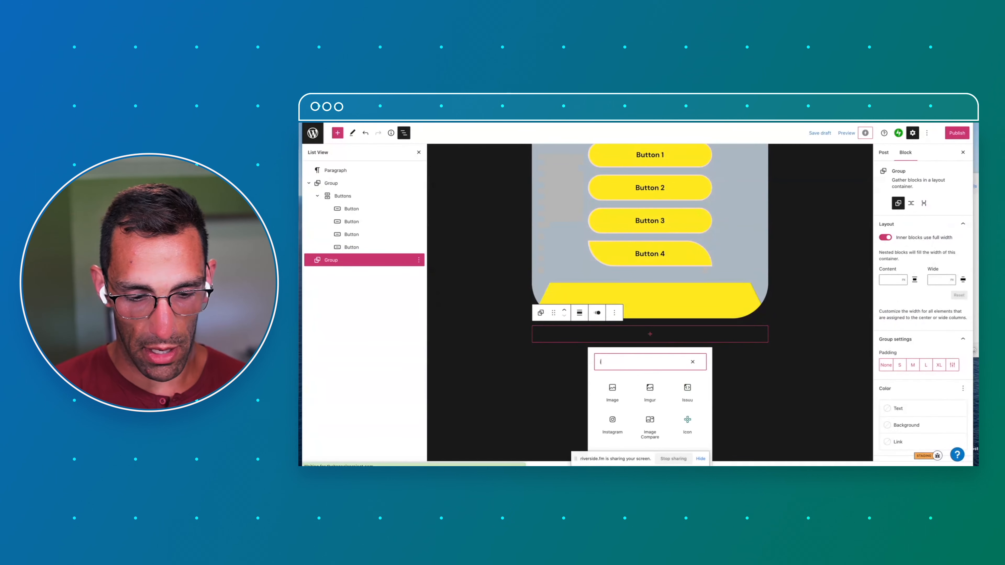
type("image")
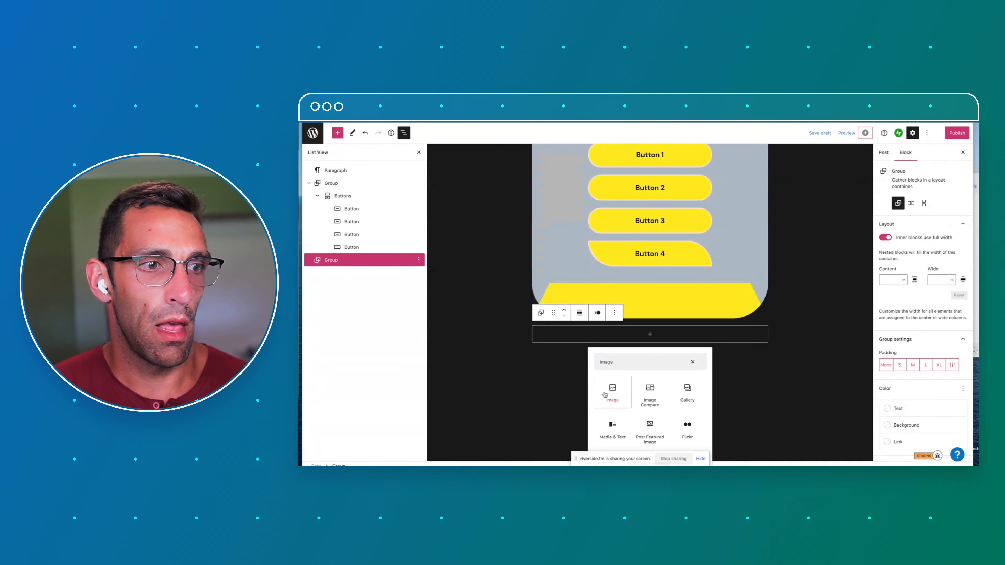
left_click(604, 394)
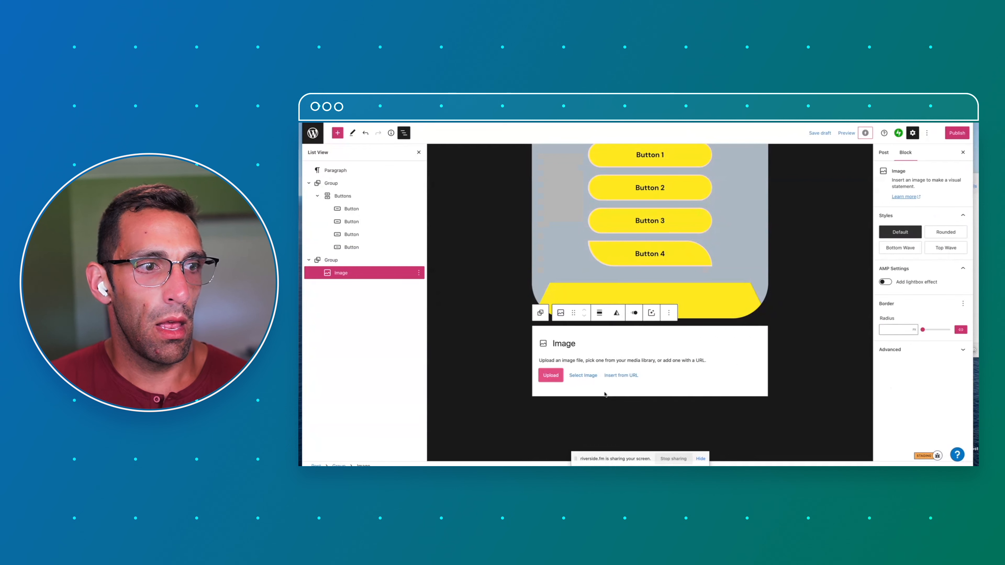
Step: Search Openverse for "star wars" and insert the Return of the Jedi poster illustration into the Image block
left_click(583, 376)
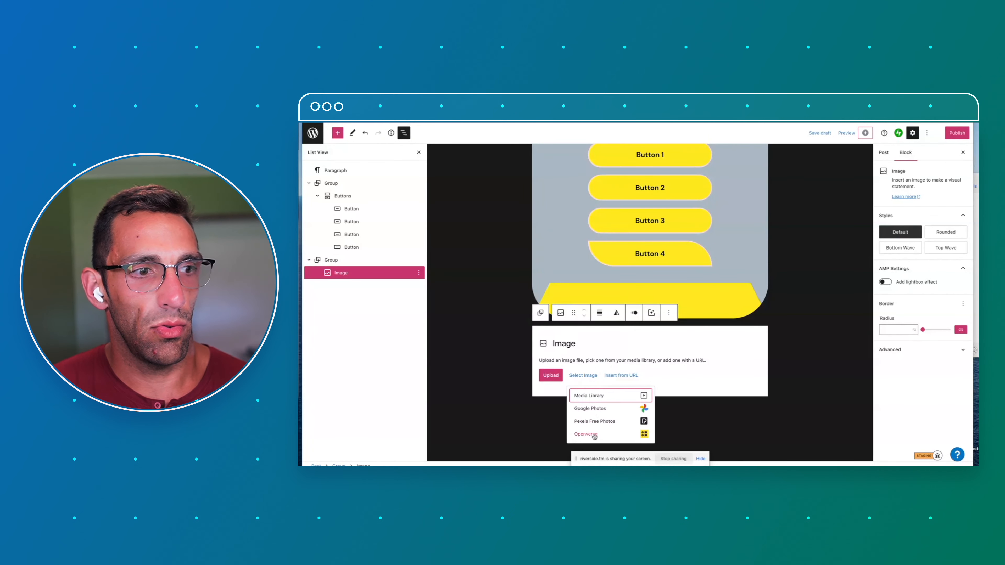
left_click(596, 434)
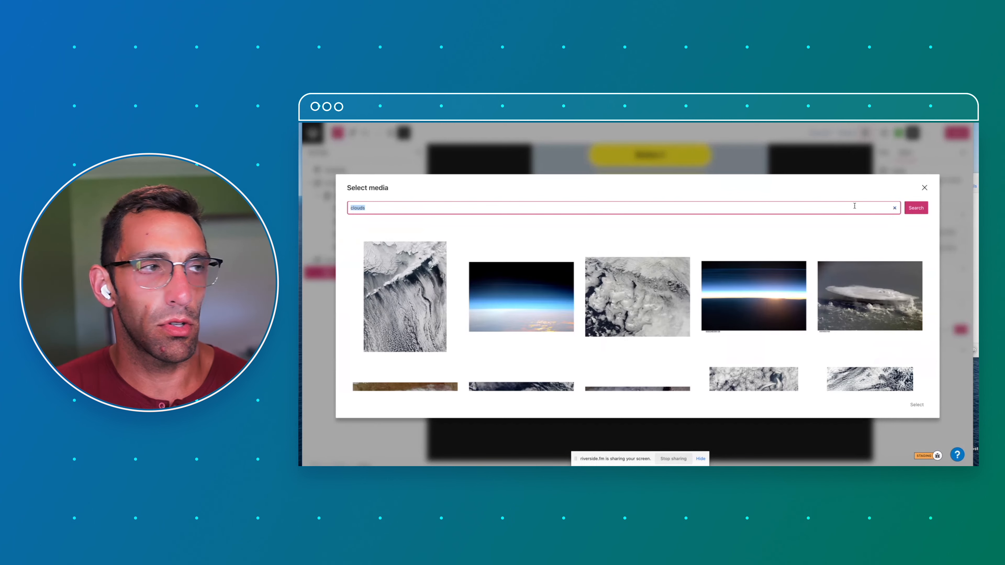
type("star wars")
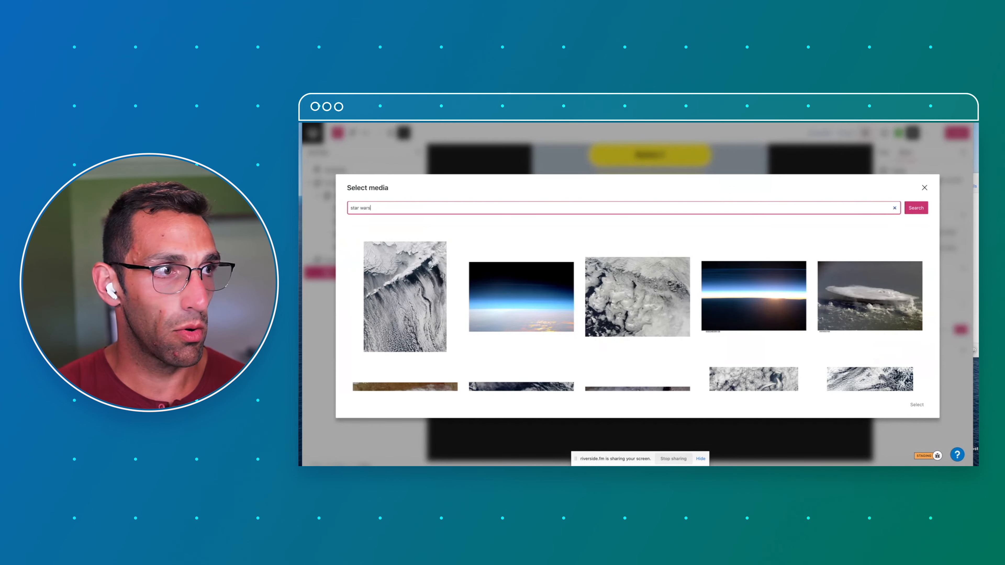
key("Return")
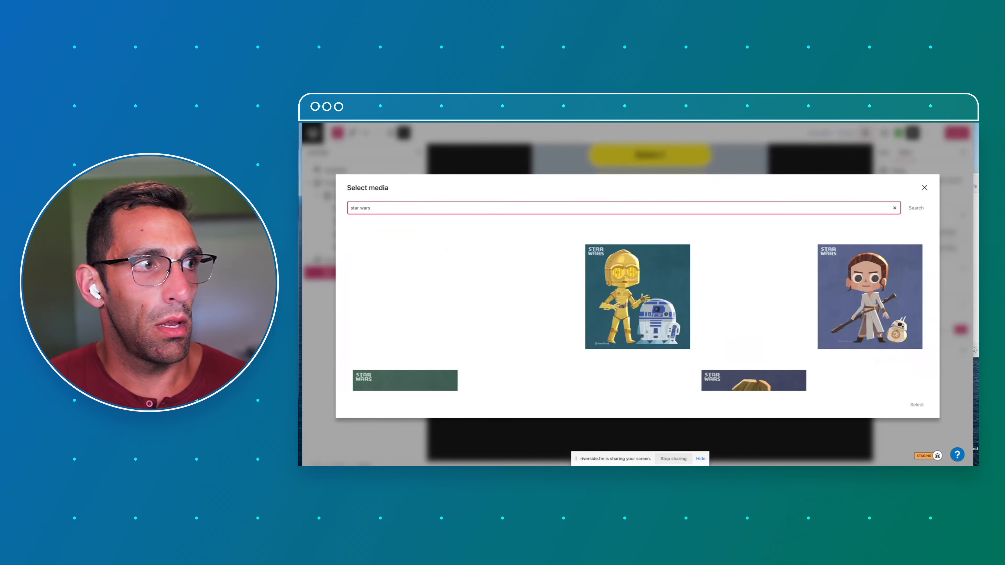
scroll(597, 313, "down", 6)
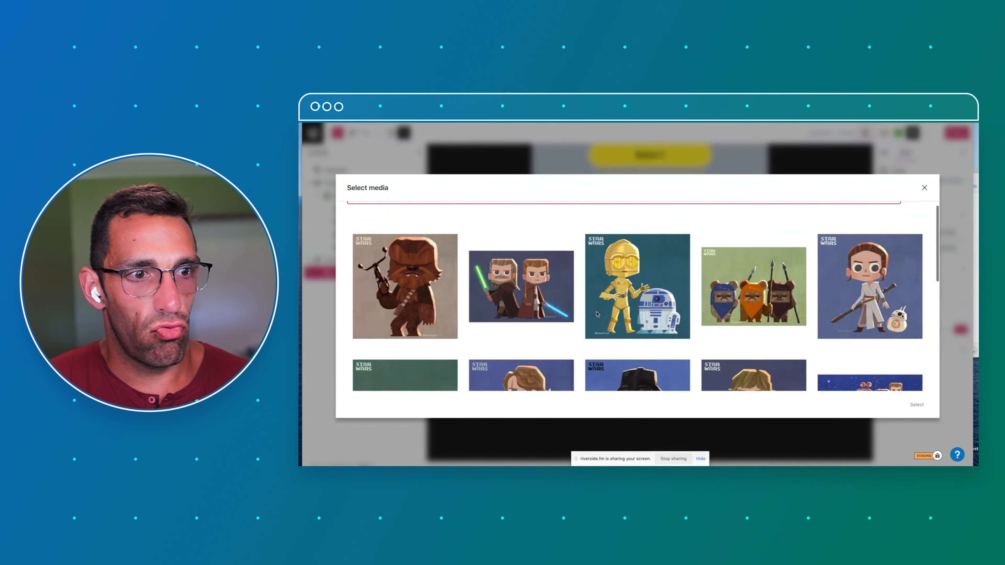
scroll(597, 313, "down", 3)
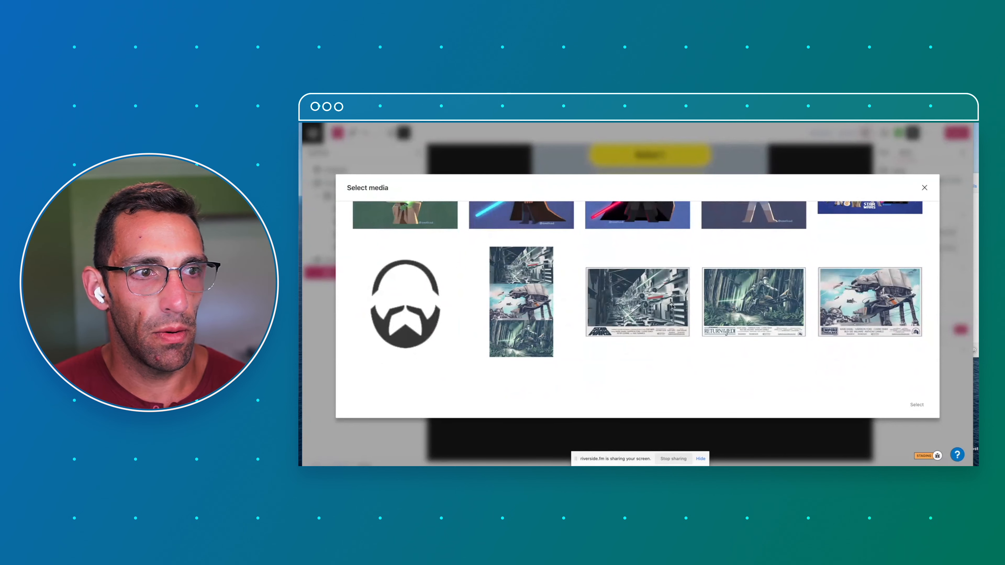
left_click(752, 313)
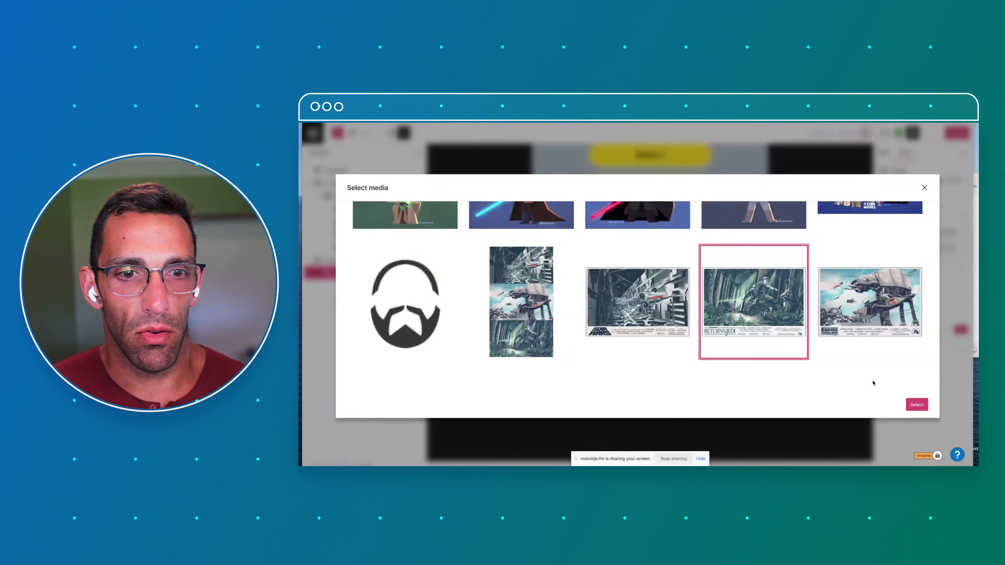
left_click(916, 403)
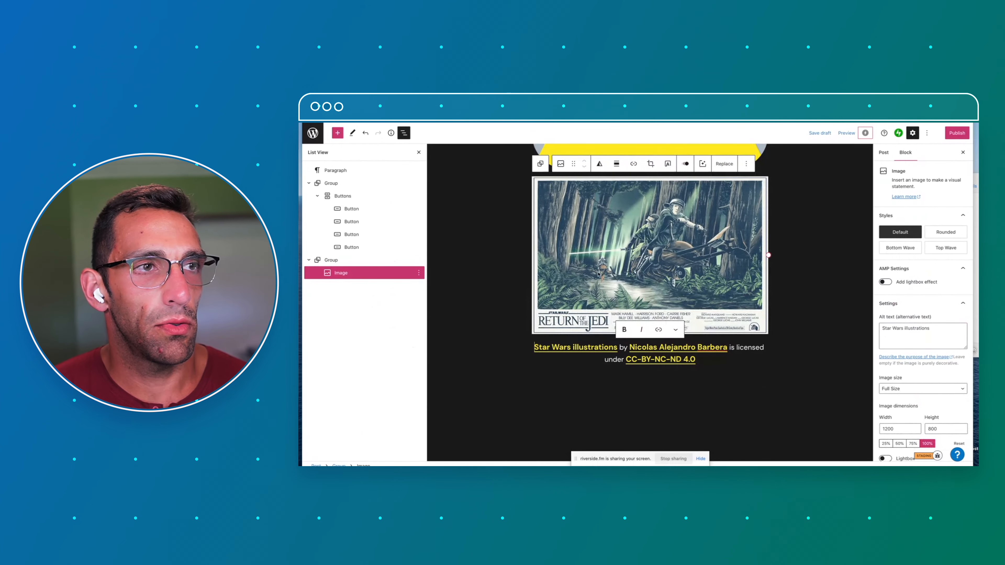
Step: Apply the magenta and green duotone filter to the Return of the Jedi image
left_click(600, 164)
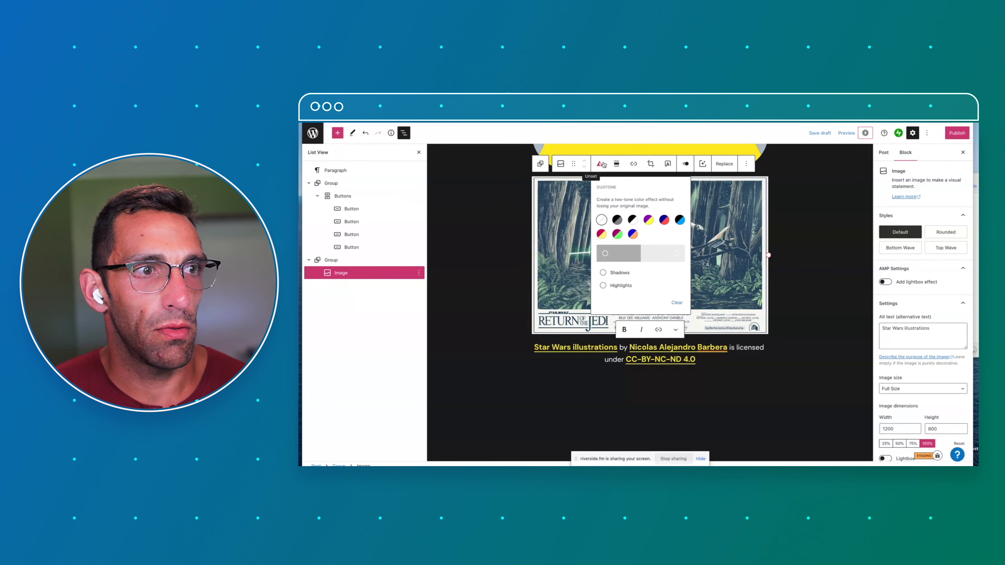
left_click(617, 234)
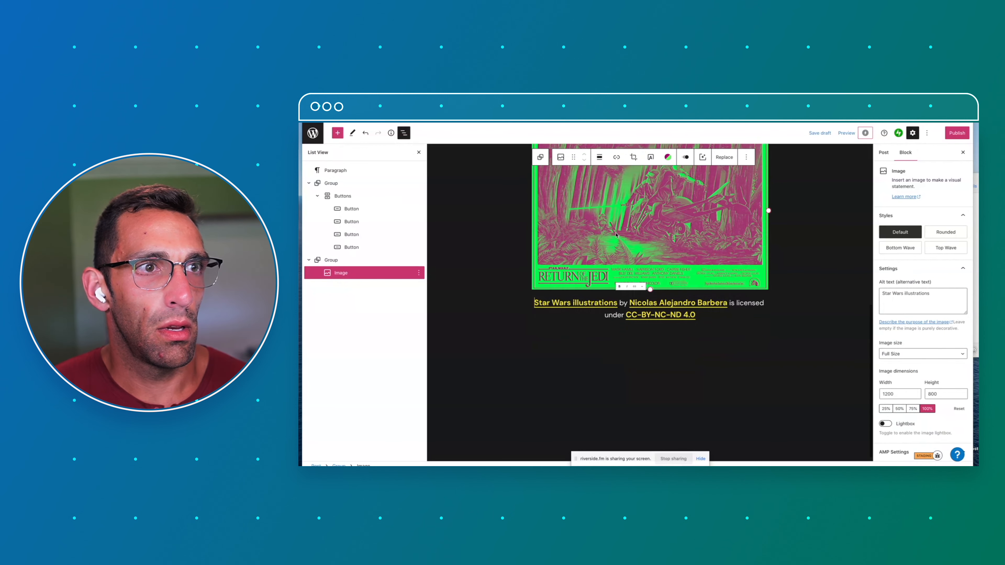
scroll(616, 234, "up", 2)
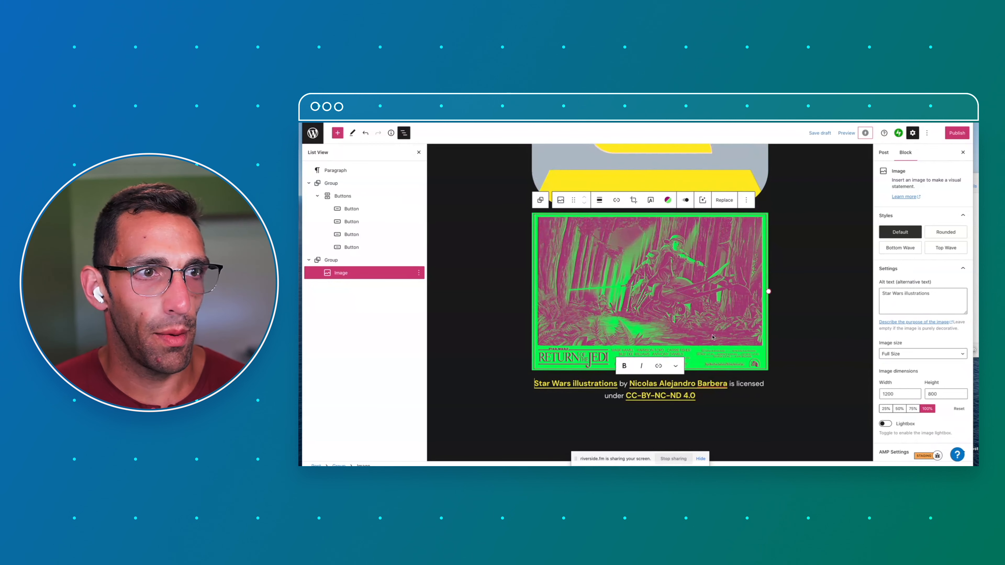
Step: Unlink the border sides of the Group block containing the image and set its right border width to 50 px
left_click(409, 261)
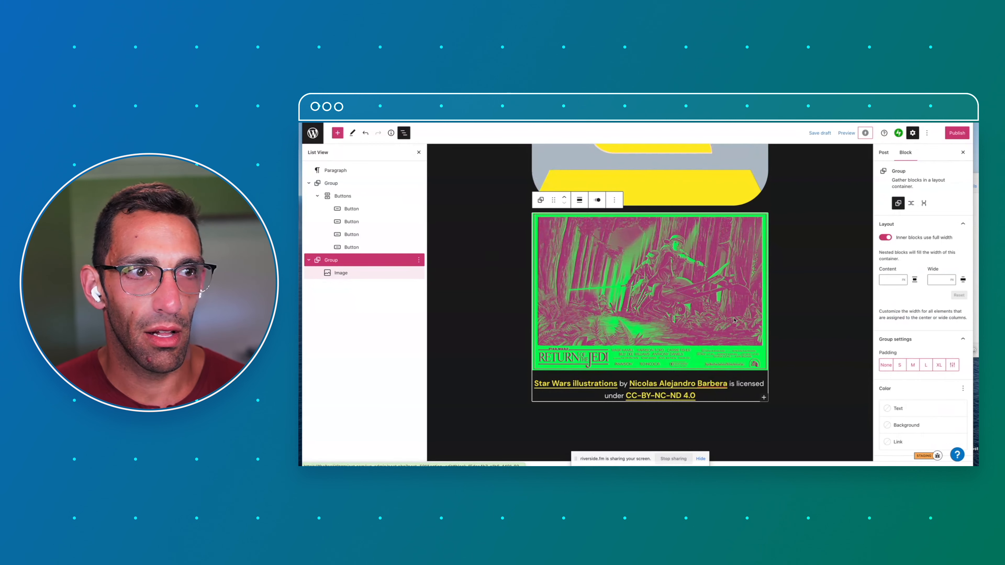
scroll(909, 328, "down", 5)
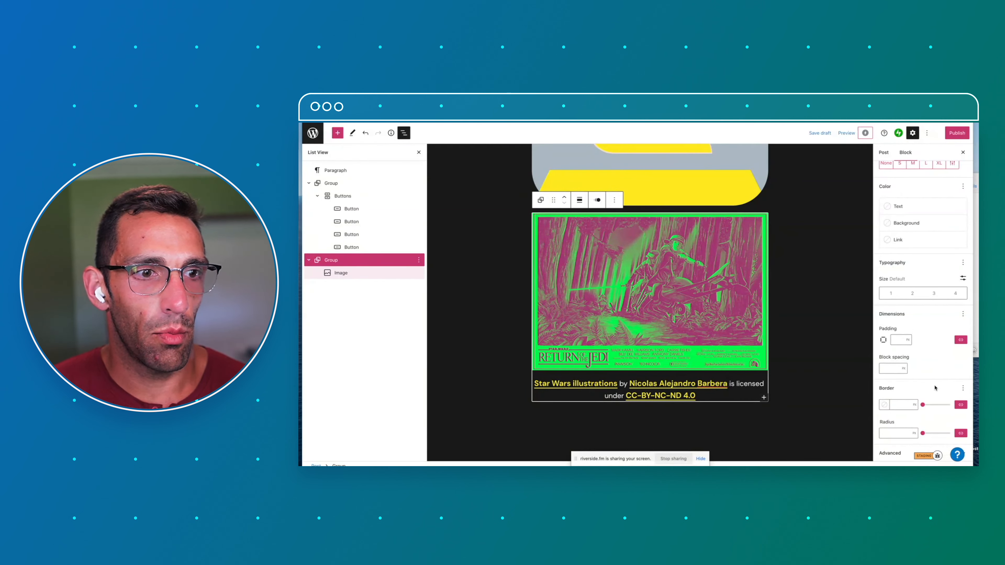
left_click(960, 406)
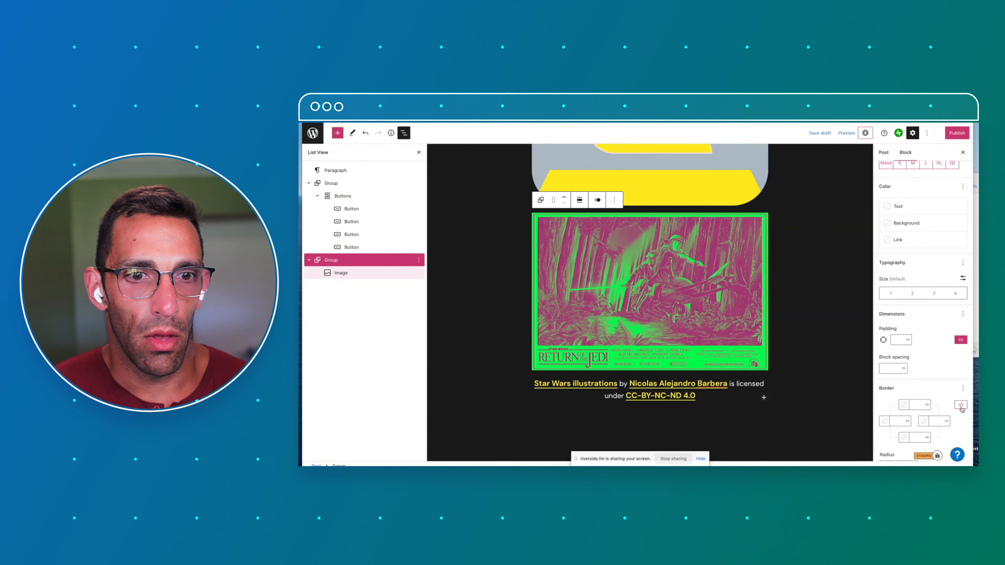
left_click(914, 406)
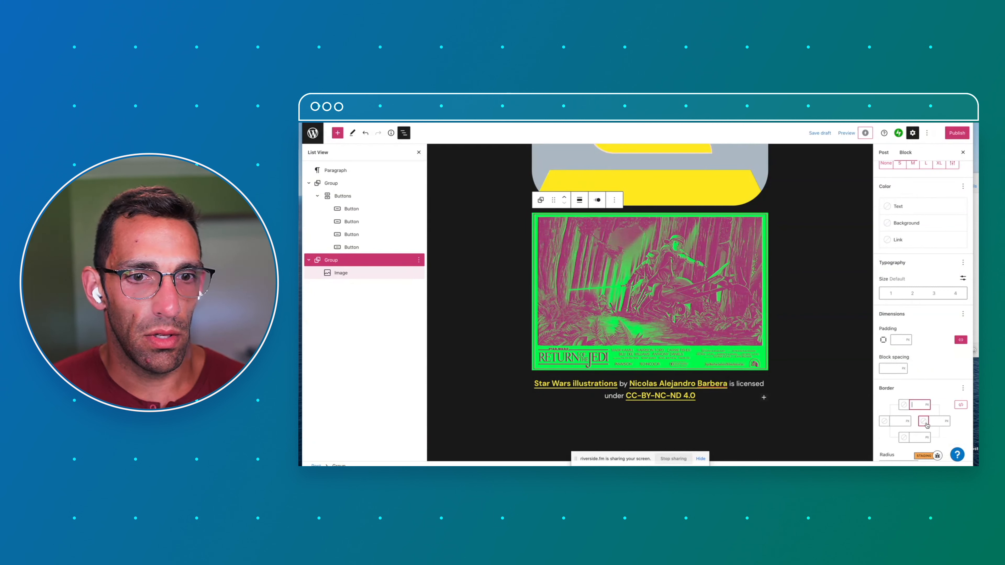
left_click(935, 419)
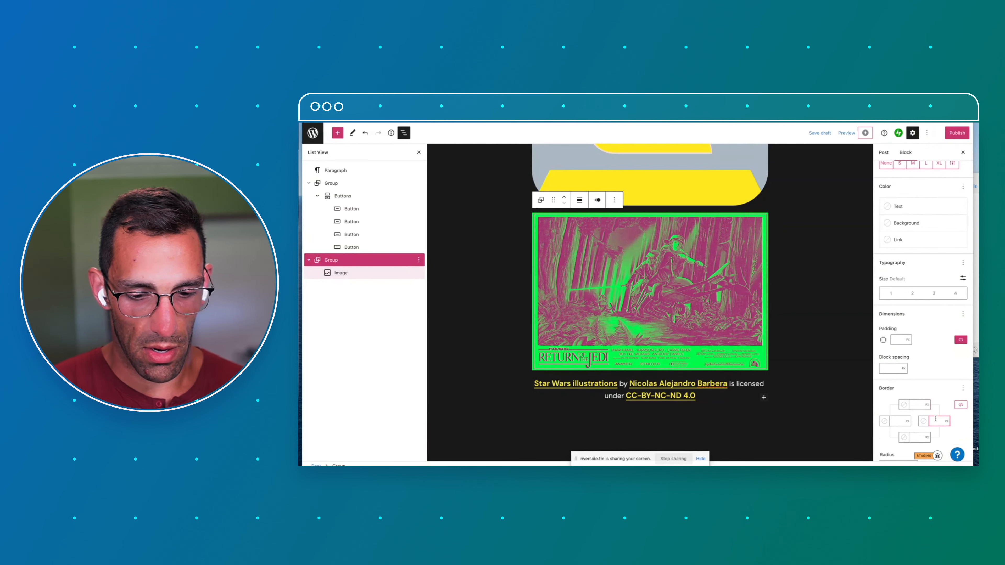
type("50")
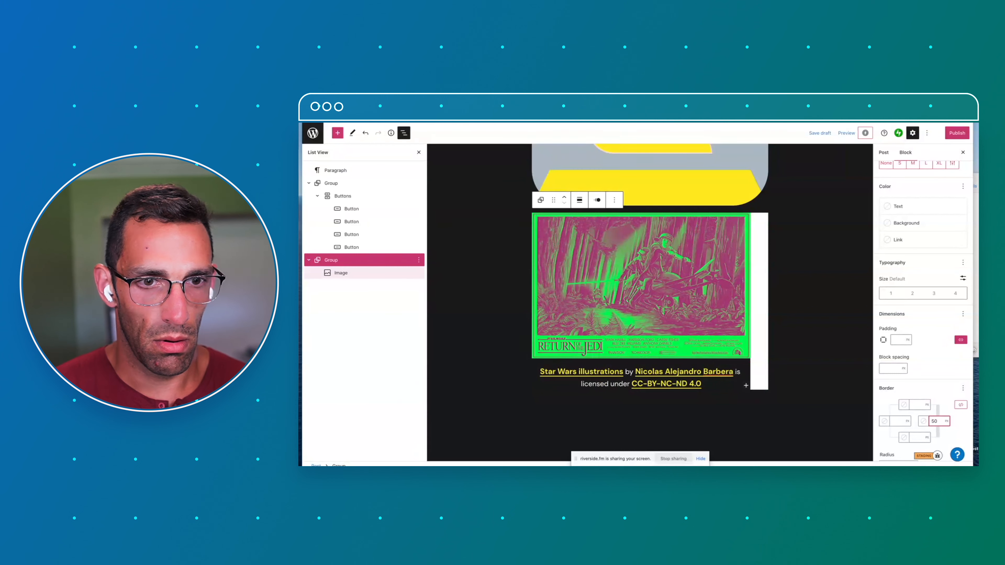
Step: Set the image group's border radius to 100 px and remove the attribution caption from the Return of the Jedi image
scroll(921, 399, "down", 1)
left_click_drag(923, 433, 958, 436)
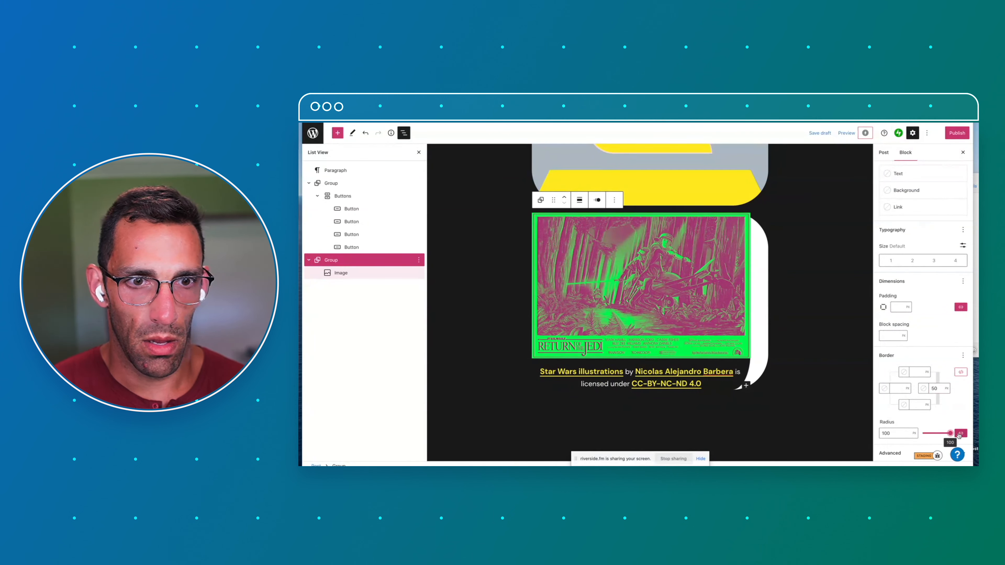
triple_click(709, 383)
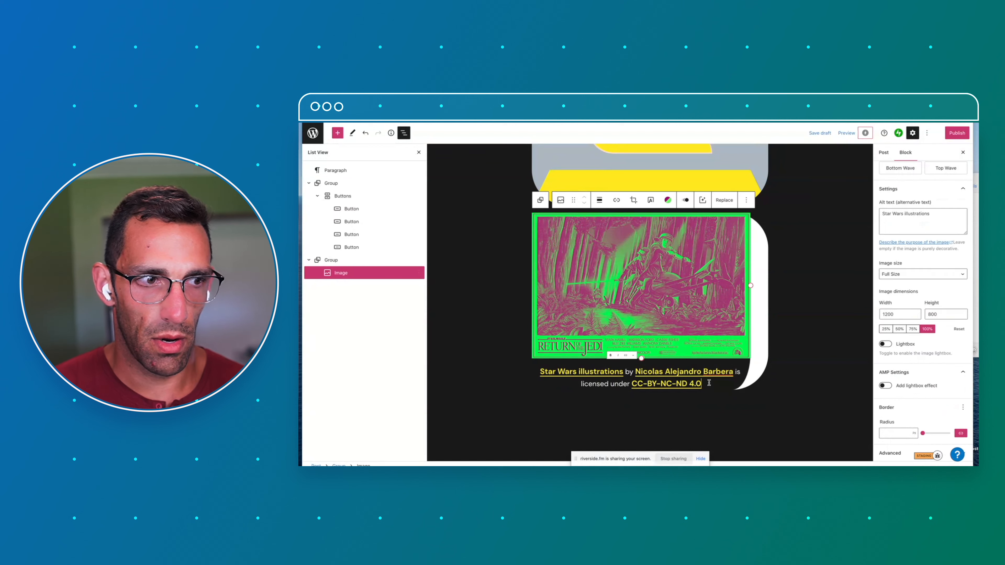
key("BackSpace")
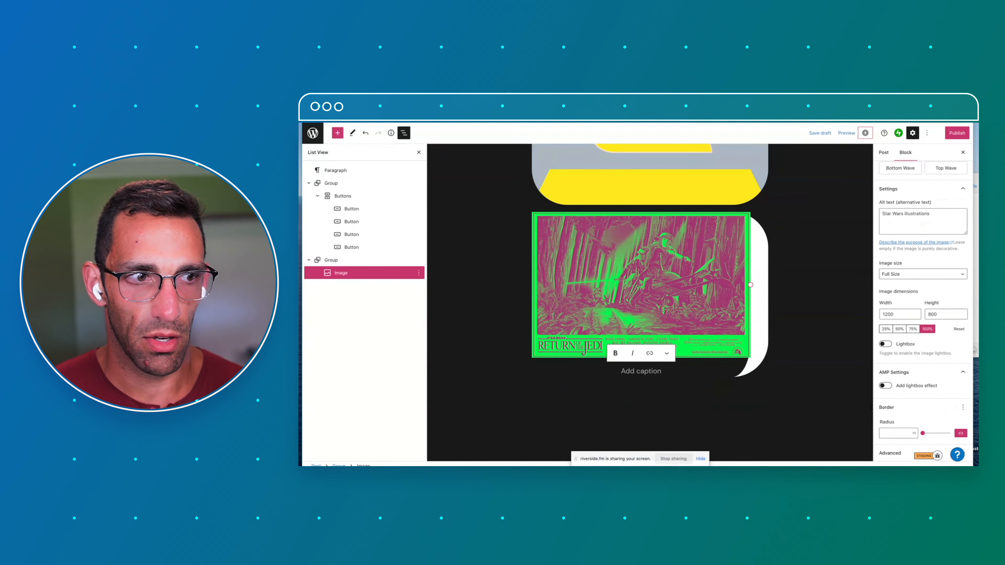
left_click(790, 406)
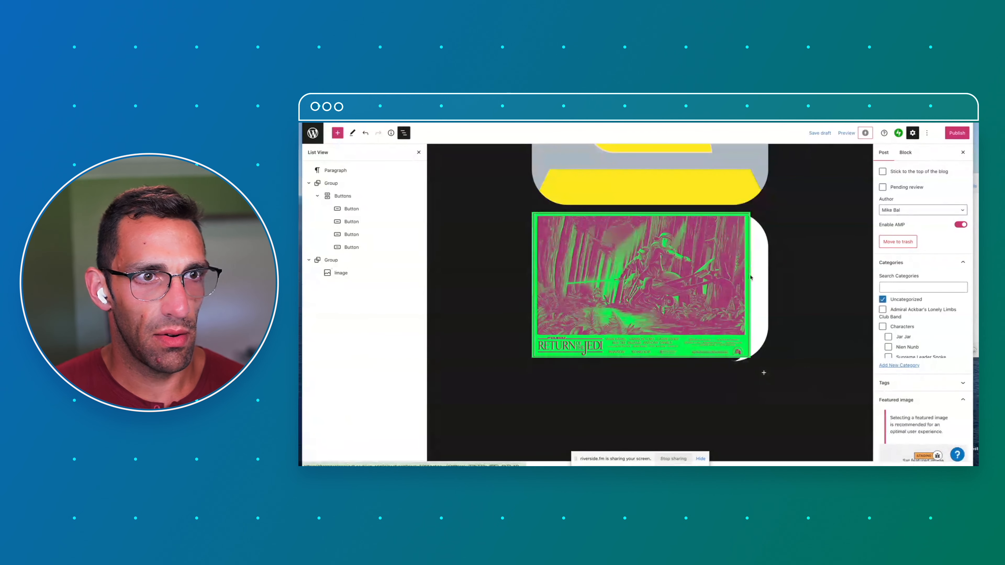
Step: Give the Group block containing the image a custom padding of 0.9
left_click(336, 260)
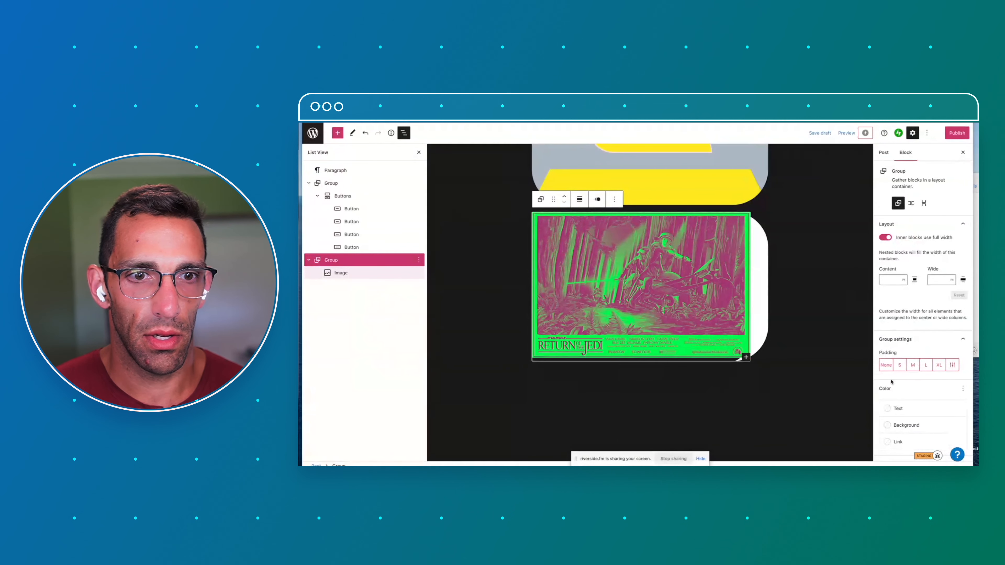
left_click(952, 364)
mouse_move(881, 383)
left_mouse_down()
mouse_move(901, 385)
mouse_move(888, 382)
left_mouse_up()
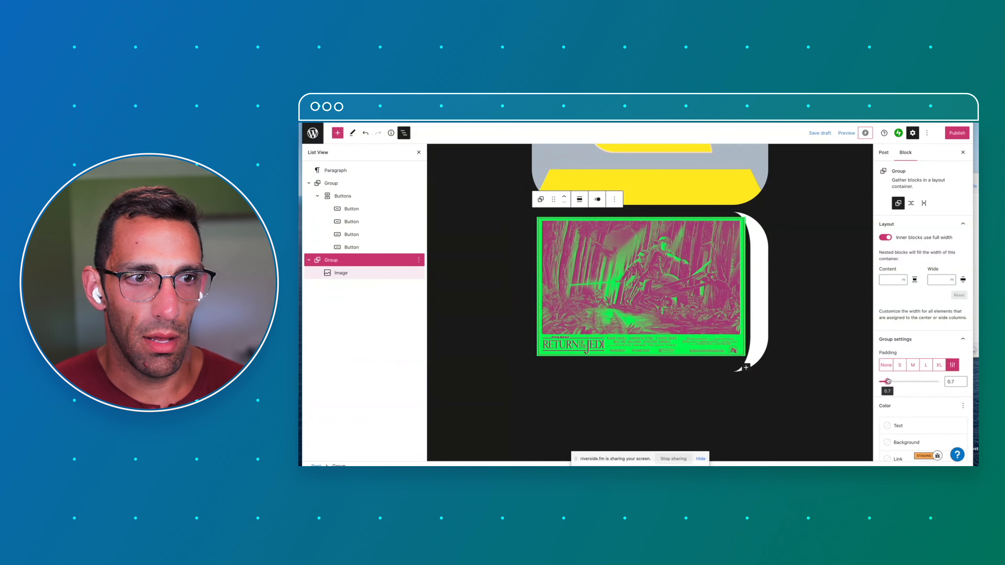
left_click_drag(888, 381, 889, 381)
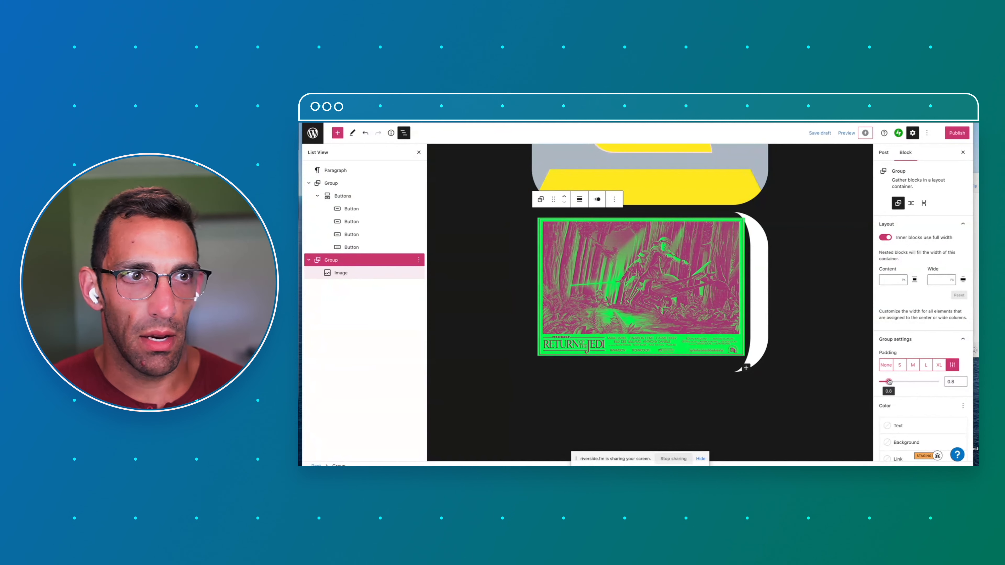
Step: Reduce the image group's border radius to 52 px and set its custom padding to 0
scroll(933, 408, "down", 6)
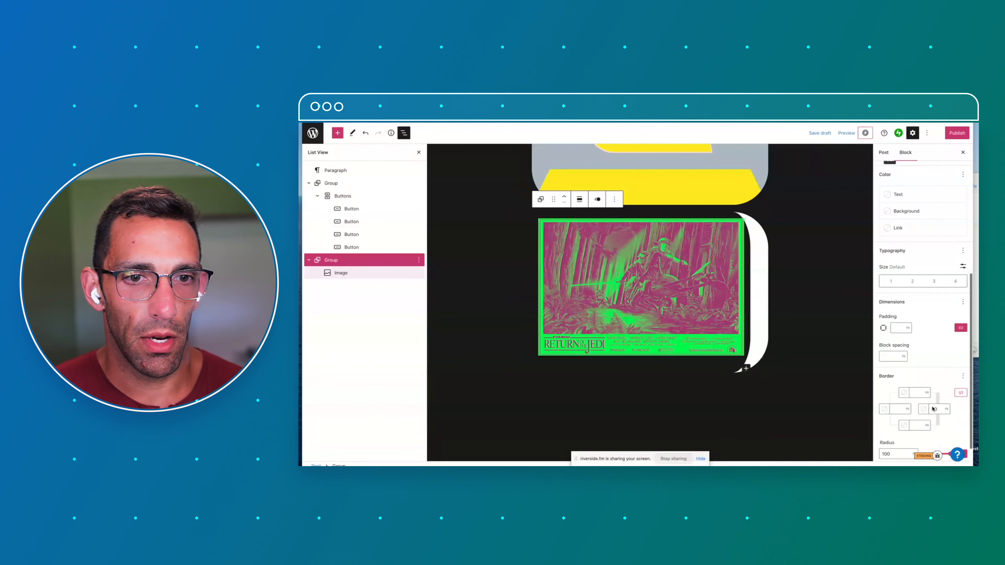
left_click_drag(950, 433, 937, 434)
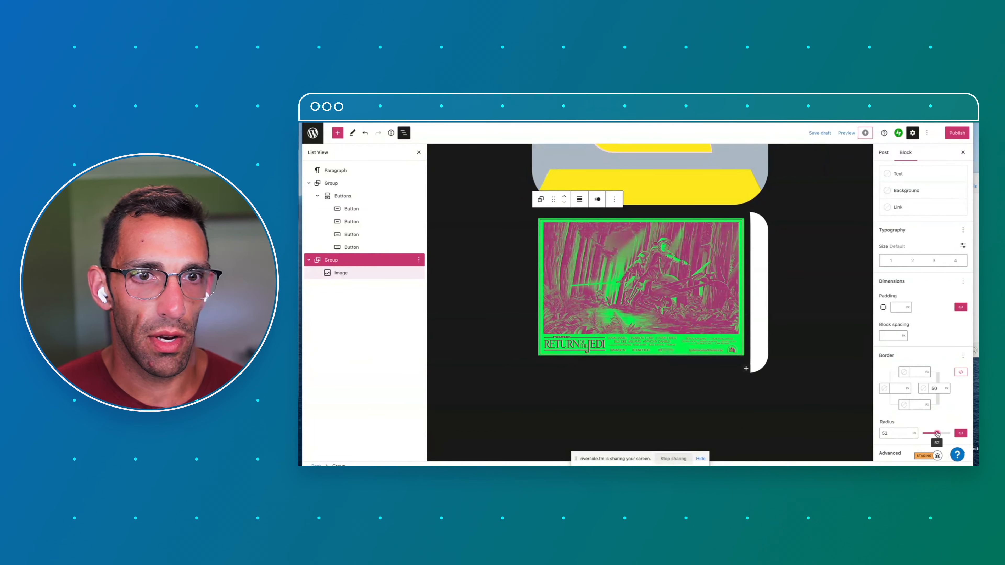
scroll(910, 336, "up", 5)
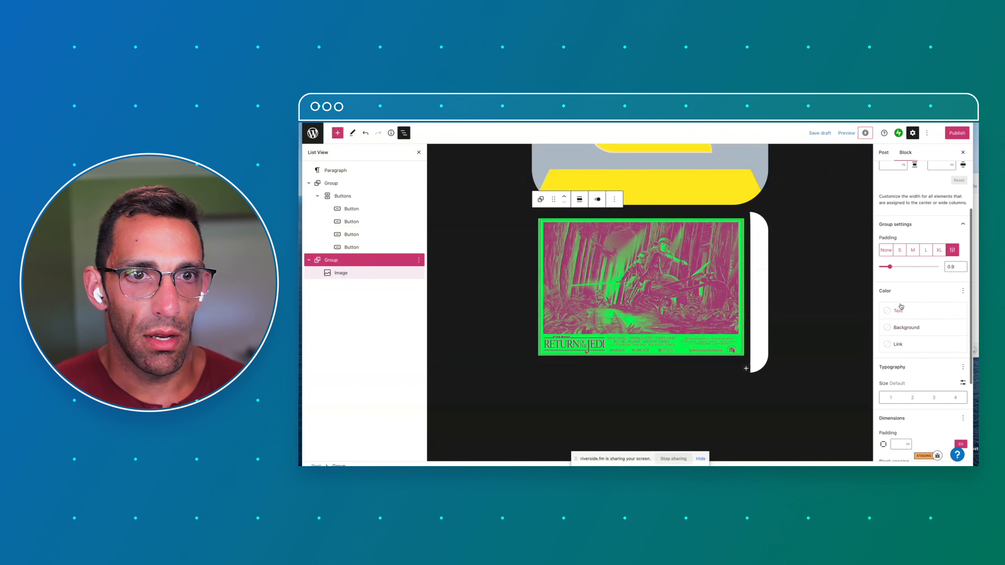
left_click_drag(890, 271, 880, 270)
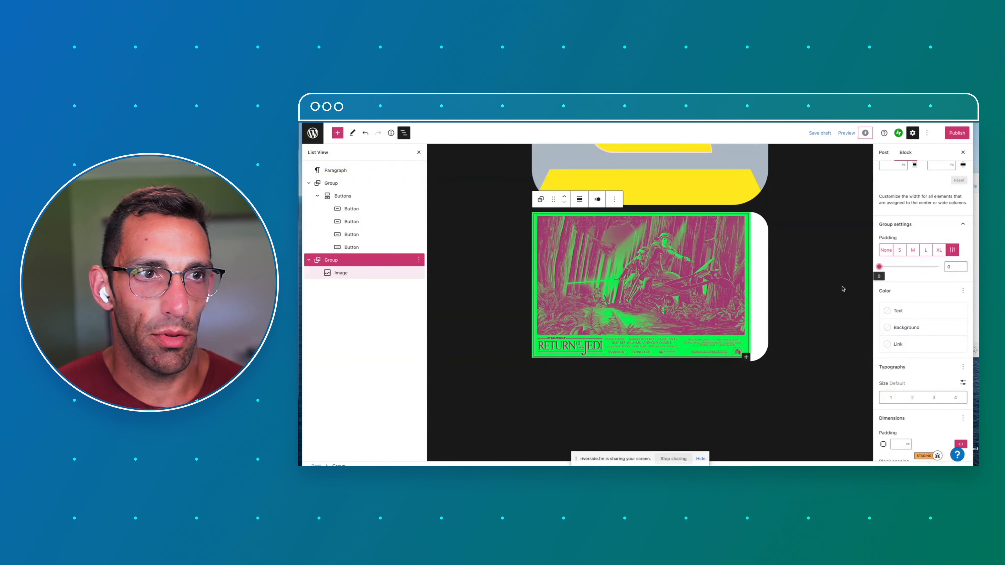
left_click(806, 326)
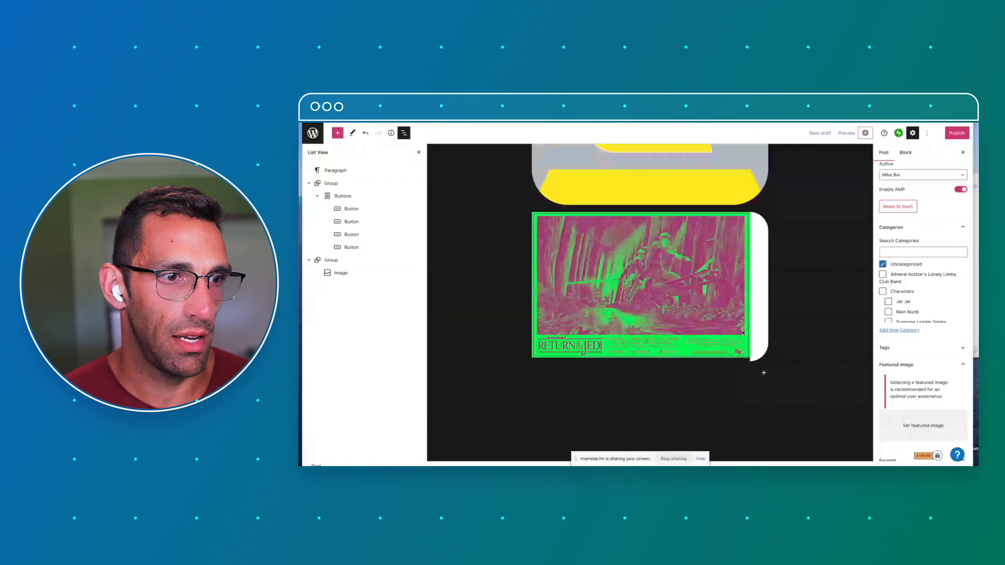
Step: Try enlarging the Return of the Jedi image to 662 by 441 px, and undo the resize
left_click(640, 355)
left_click_drag(641, 357, 642, 359)
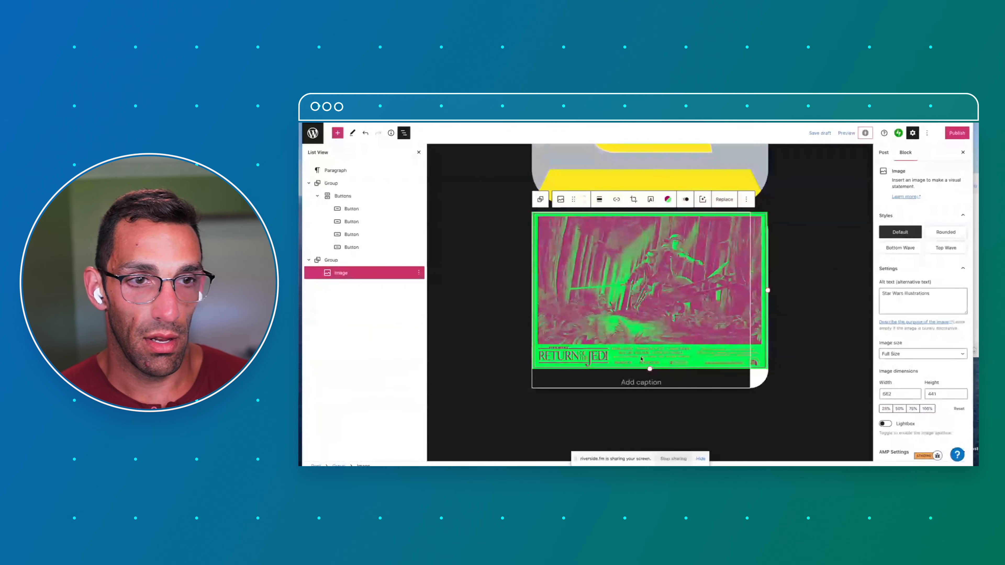
key("ctrl+z")
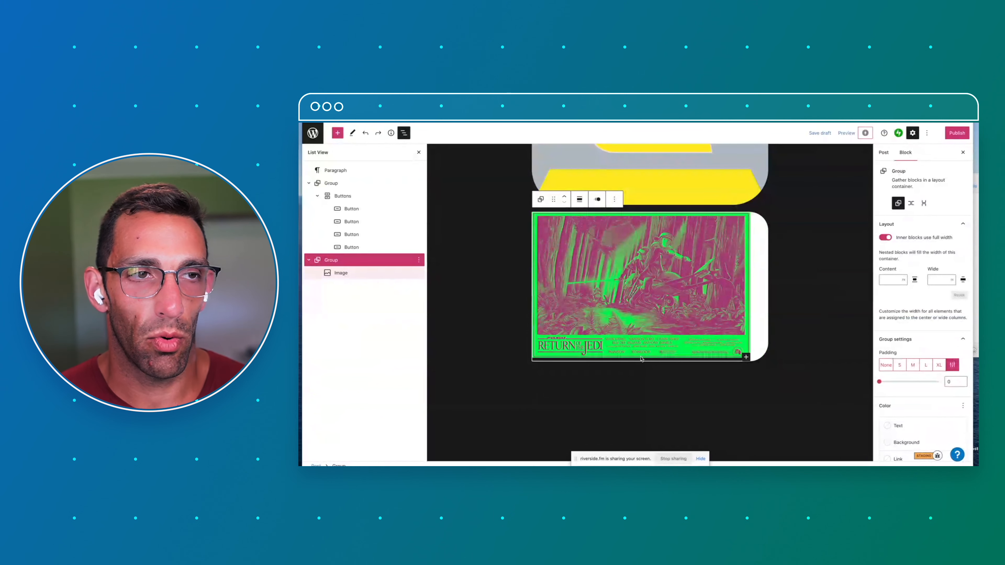
left_click(776, 352)
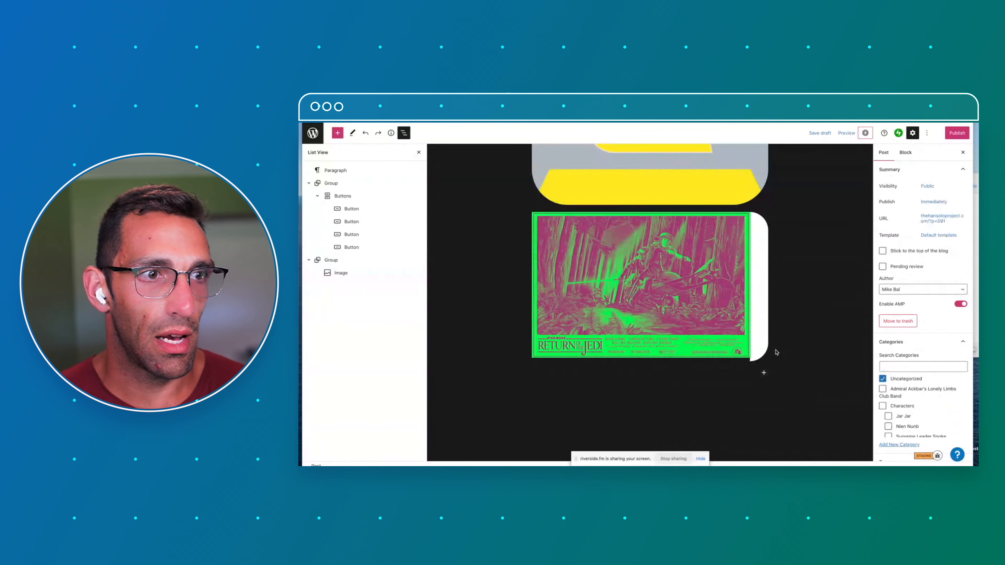
Step: Color the right border of the image group with a custom bright green matching the duotone image
left_click(766, 343)
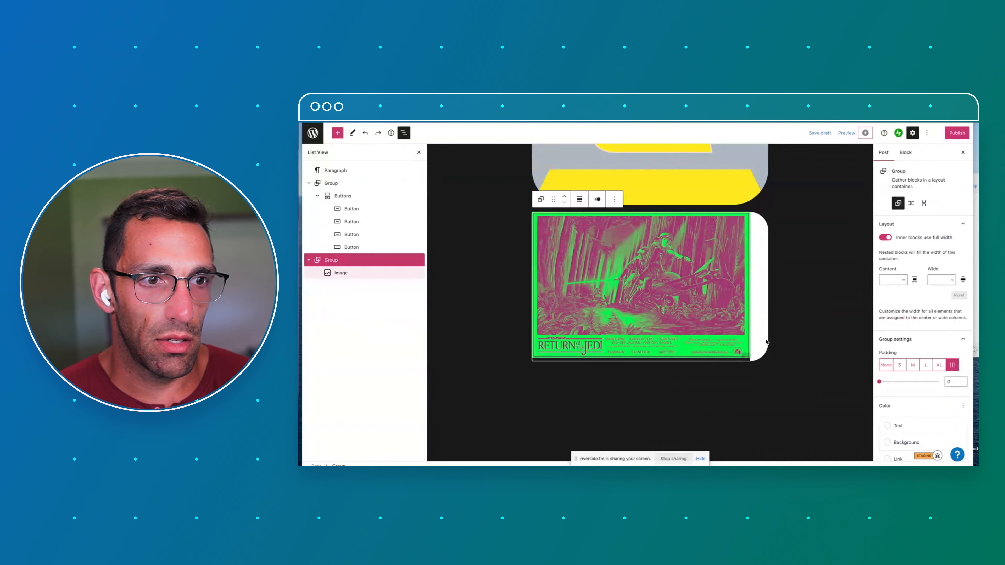
scroll(962, 327, "down", 5)
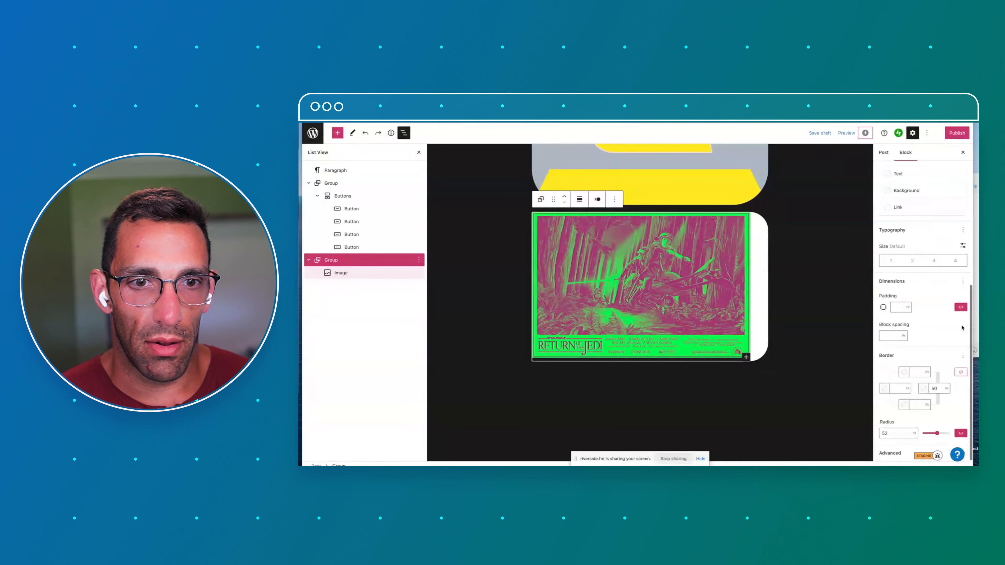
left_click(924, 388)
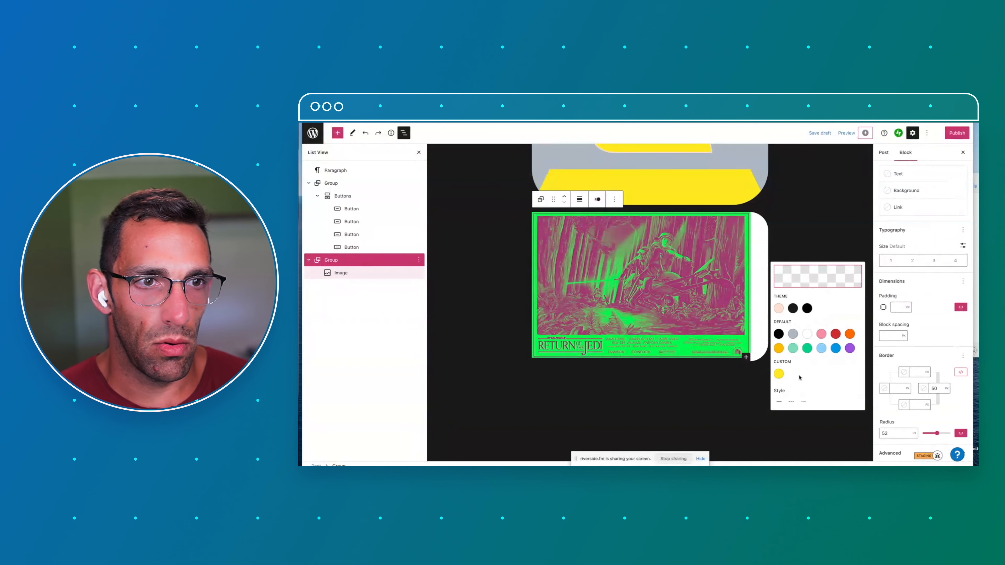
left_click(817, 275)
left_click(719, 350)
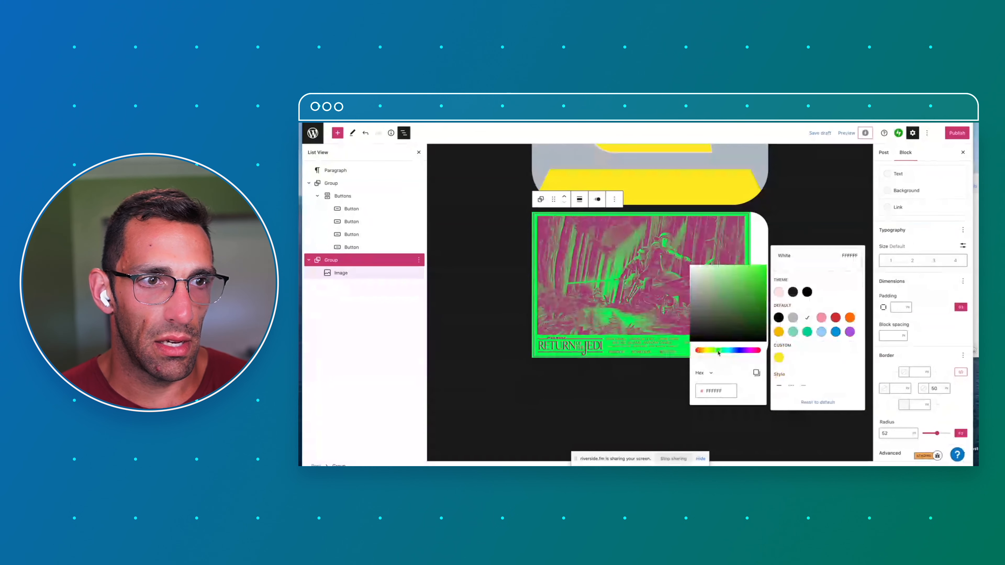
left_click(765, 267)
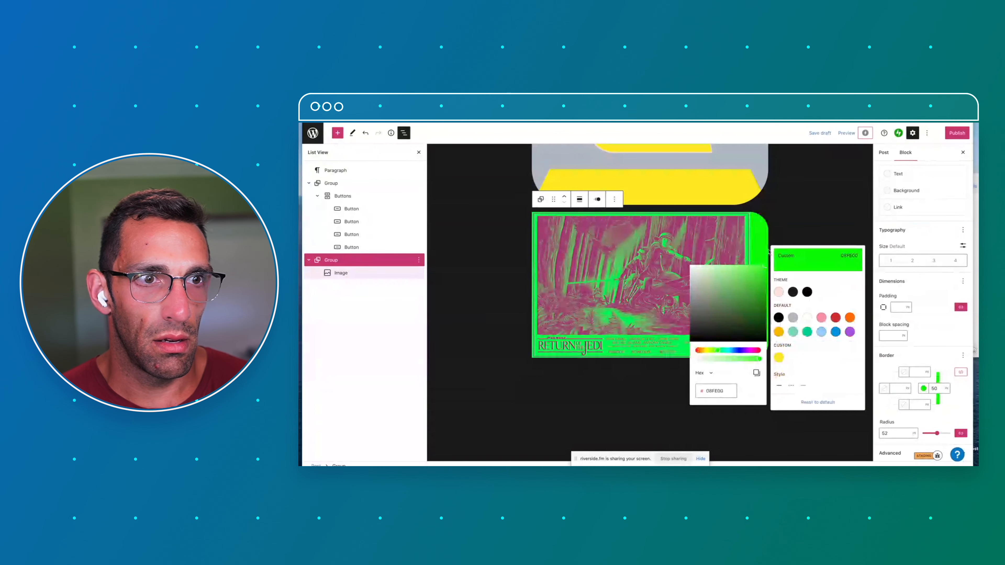
left_click(808, 214)
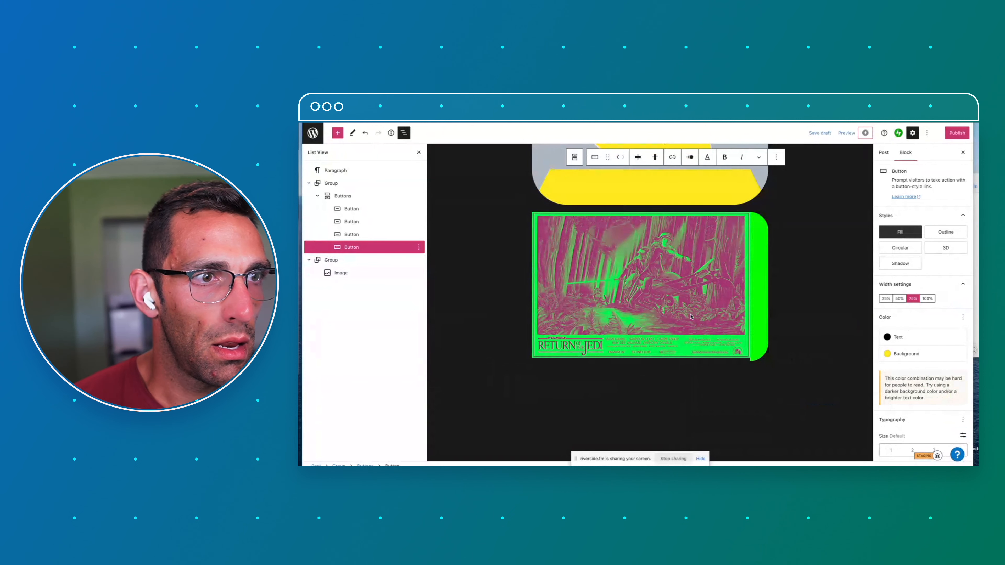
scroll(907, 389, "down", 3)
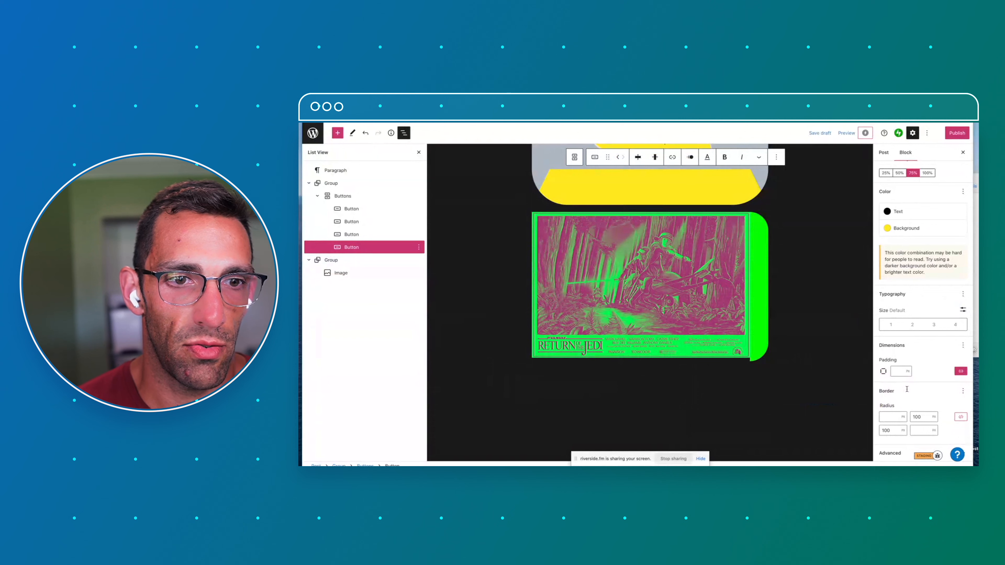
scroll(907, 390, "up", 1)
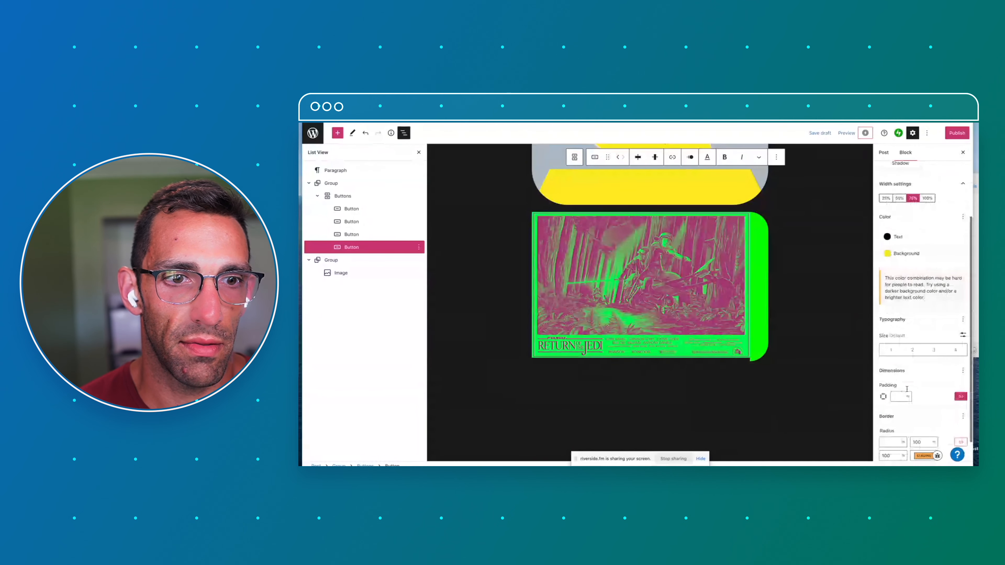
scroll(907, 389, "up", 1)
scroll(907, 390, "up", 2)
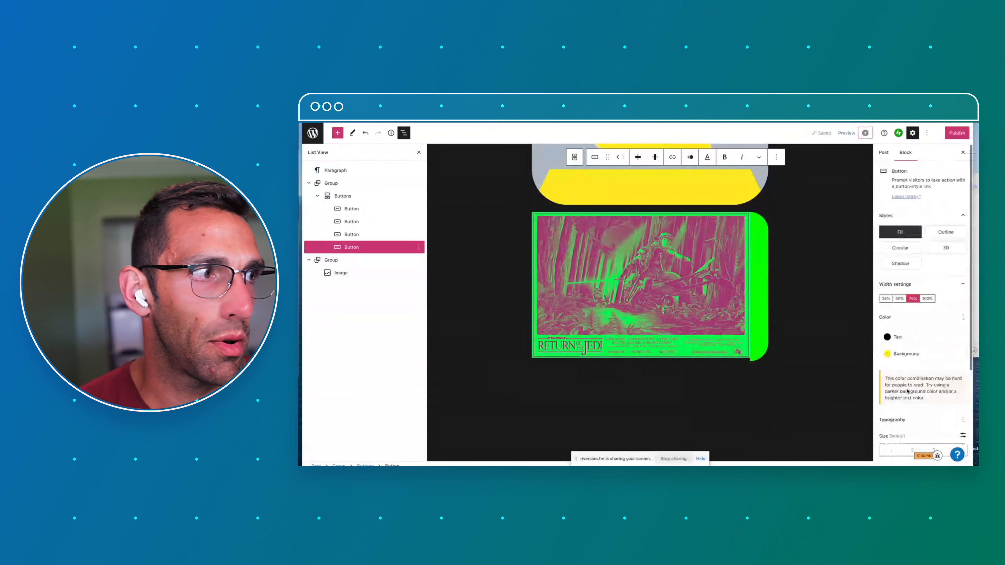
left_click(344, 183)
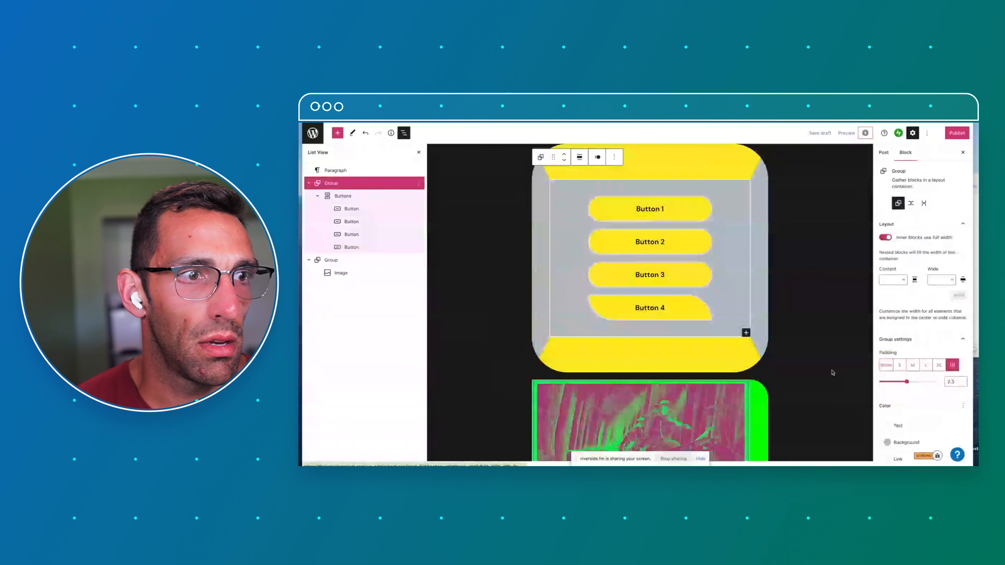
Step: Set the border radius of the Group block containing the image to 6 px
left_click(331, 260)
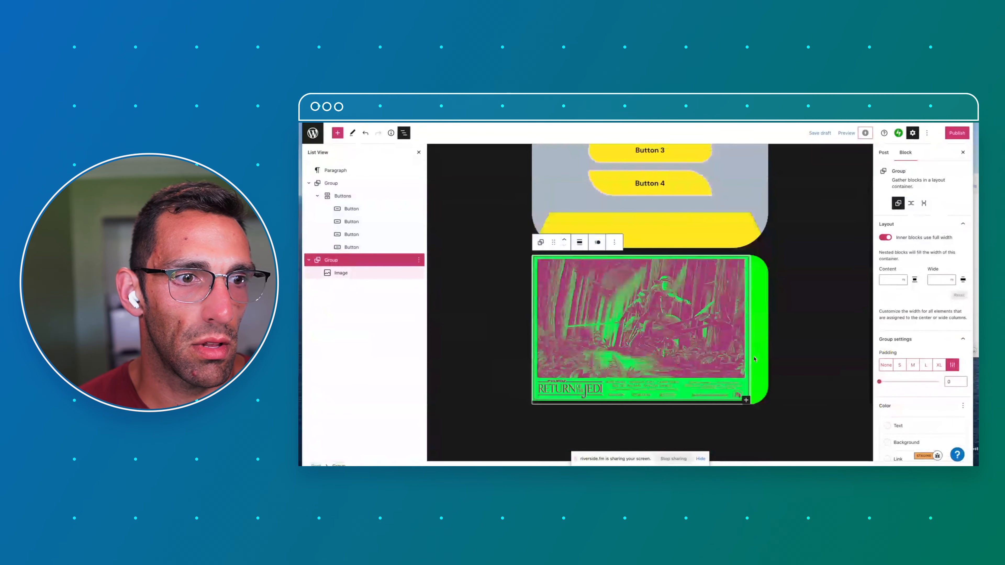
scroll(755, 359, "down", 2)
scroll(905, 404, "down", 5)
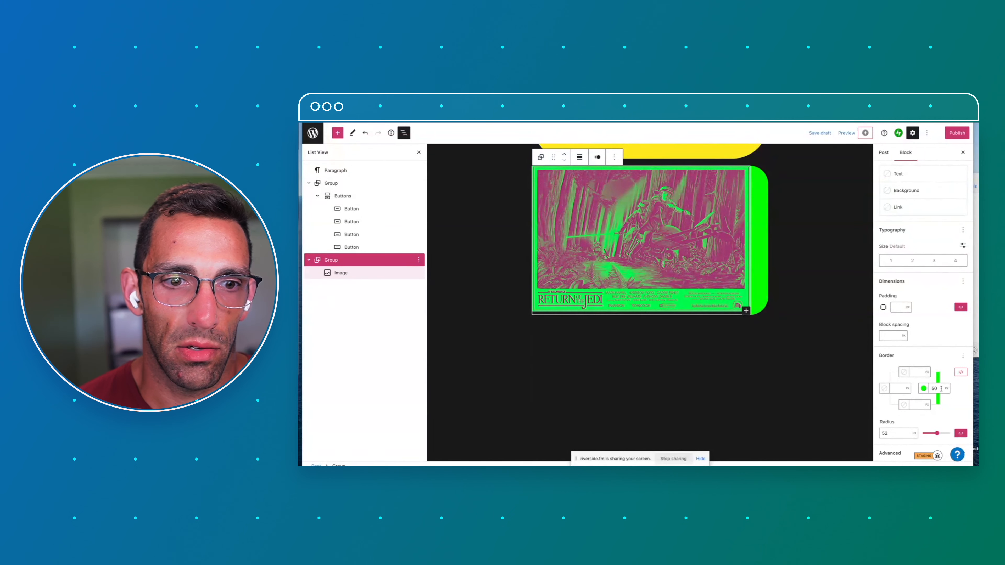
mouse_move(937, 433)
left_mouse_down()
mouse_move(914, 433)
mouse_move(924, 434)
left_mouse_up()
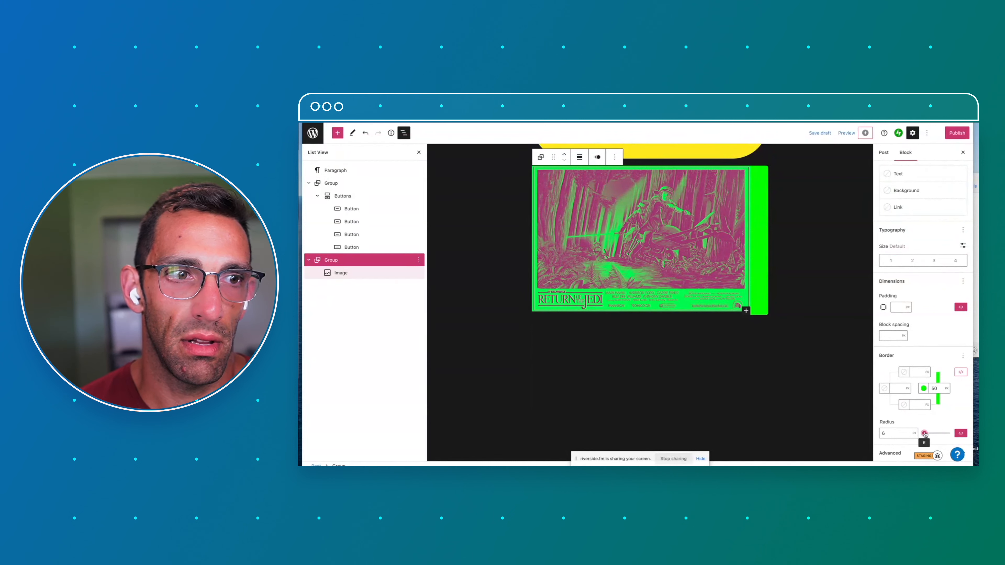
Step: Set the image group's top border width to 50 px
left_click(892, 387)
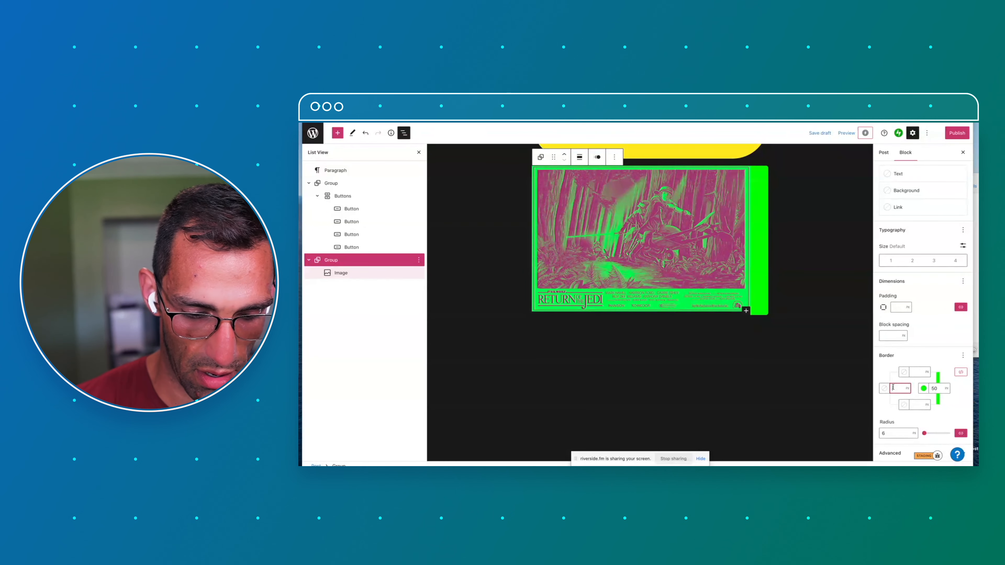
left_click(915, 371)
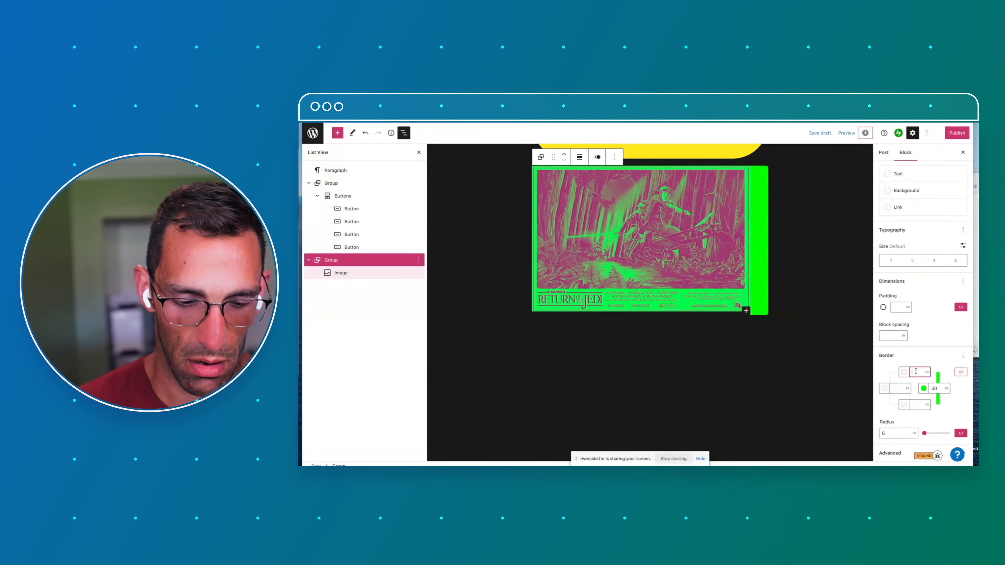
type("50")
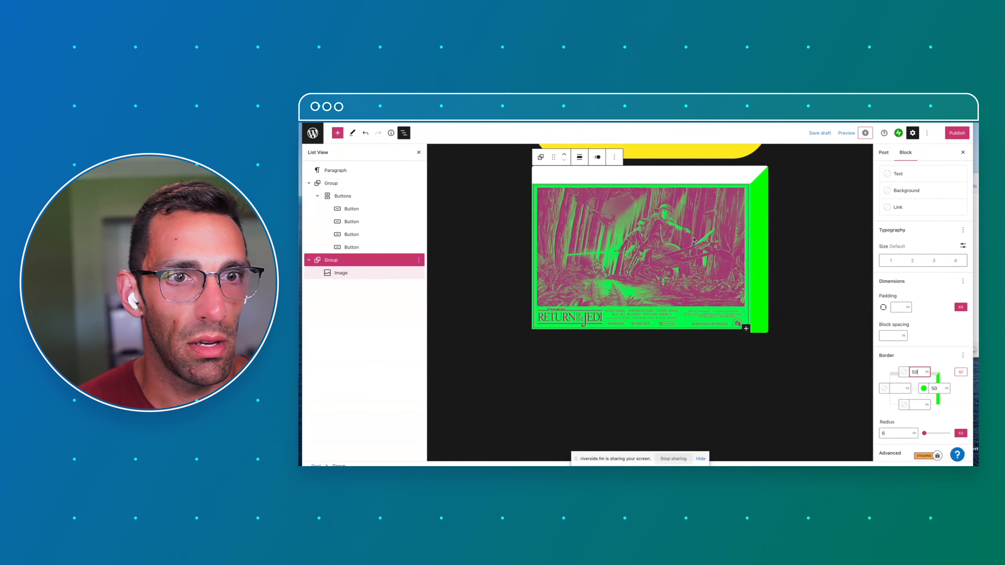
Step: Color the image group's top border with the custom magenta A80394
left_click(903, 372)
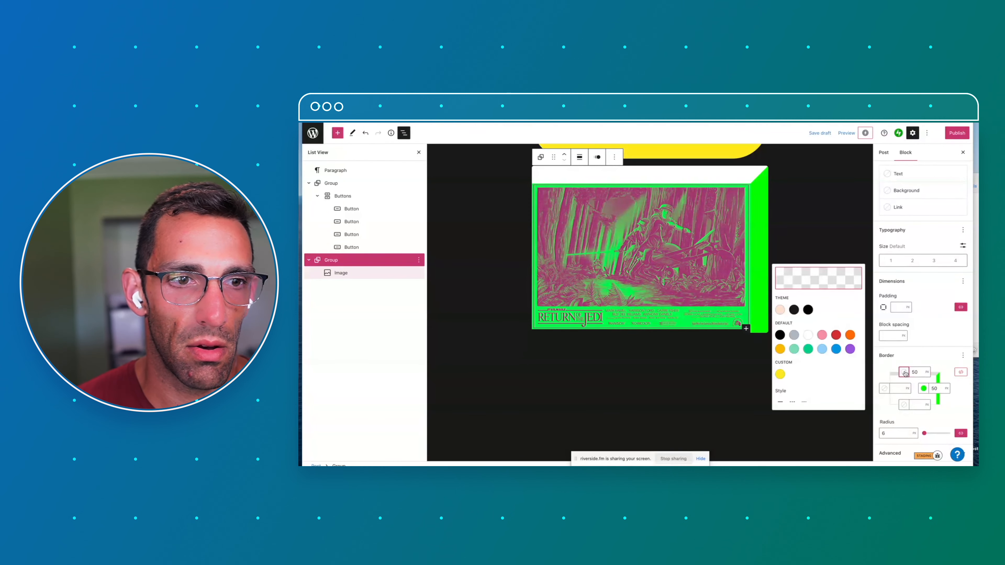
left_click(812, 282)
left_click(753, 280)
mouse_move(746, 350)
left_mouse_down()
mouse_move(760, 351)
mouse_move(750, 351)
left_mouse_up()
left_click_drag(754, 280, 765, 296)
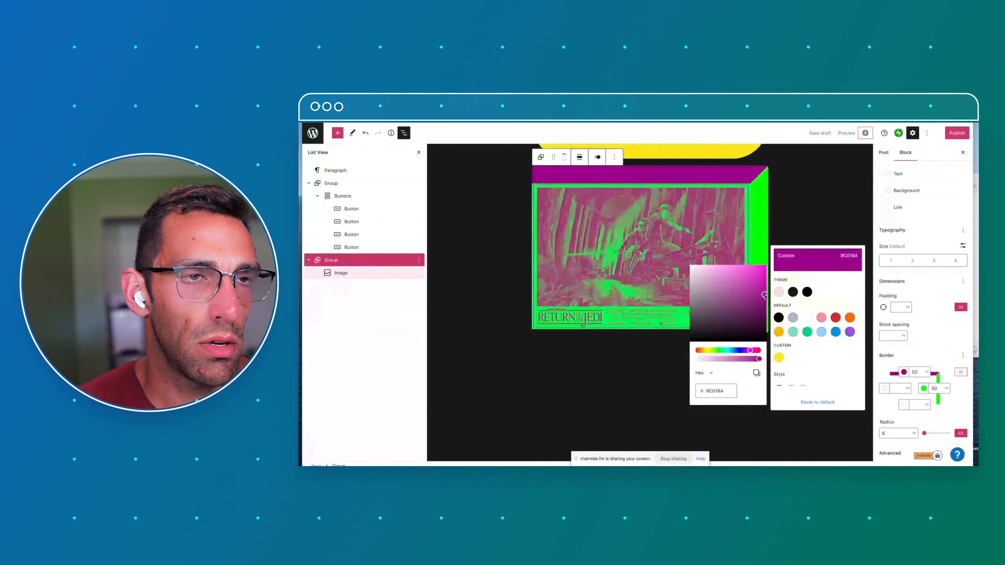
left_click_drag(765, 295, 764, 292)
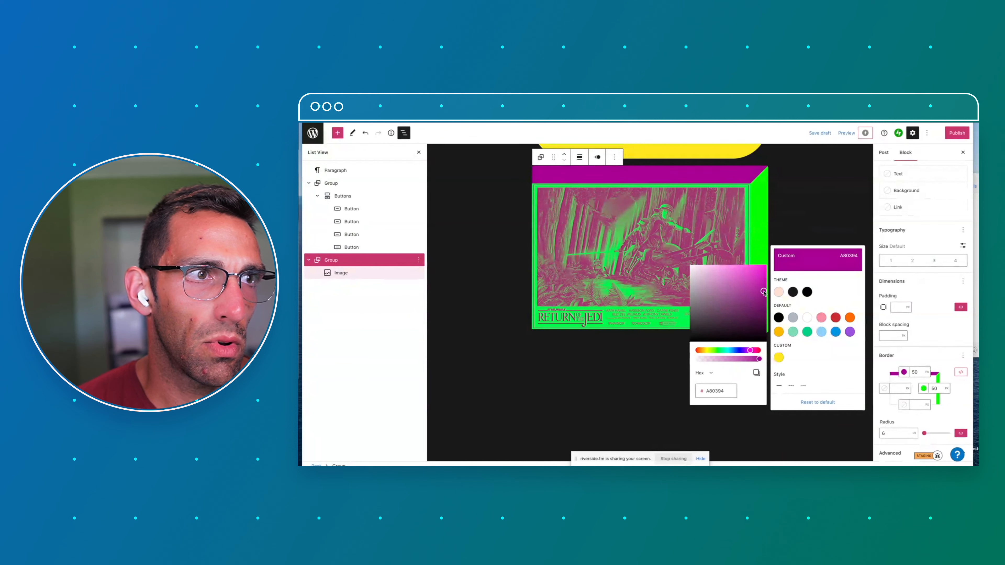
left_click(644, 347)
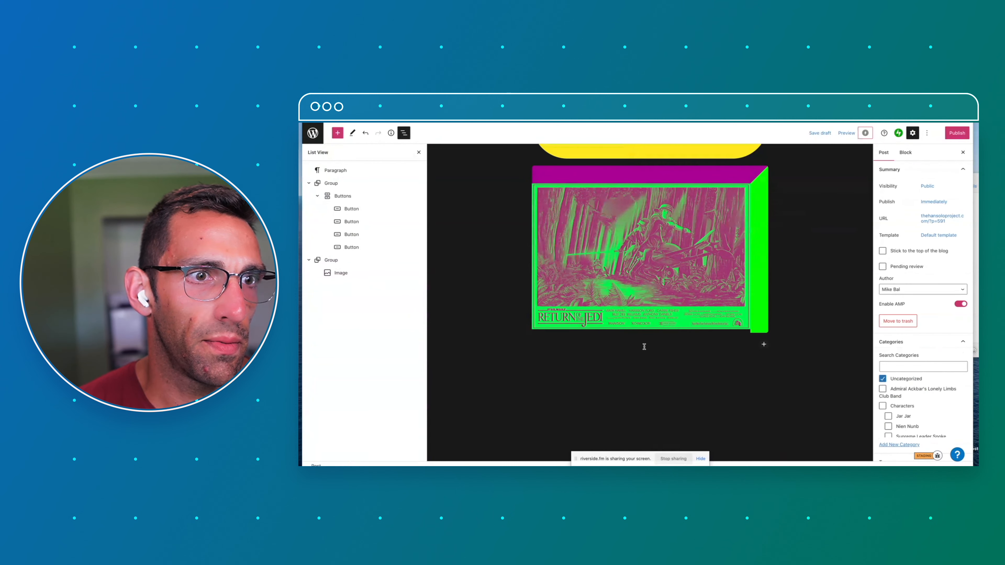
Step: Resize the image in the second group to 696 × 463 px and set that group's padding to 5
left_click(641, 327)
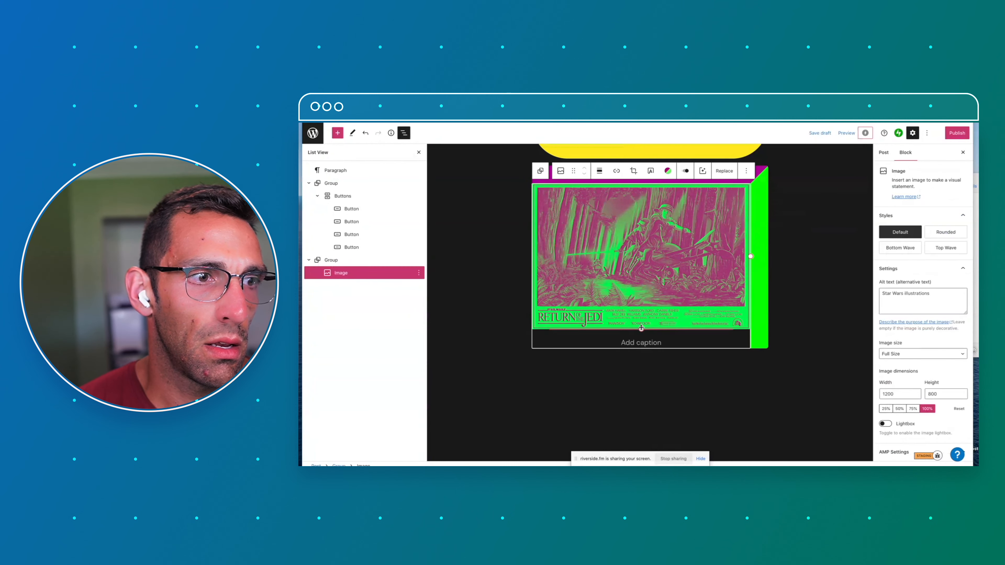
left_click_drag(641, 327, 642, 337)
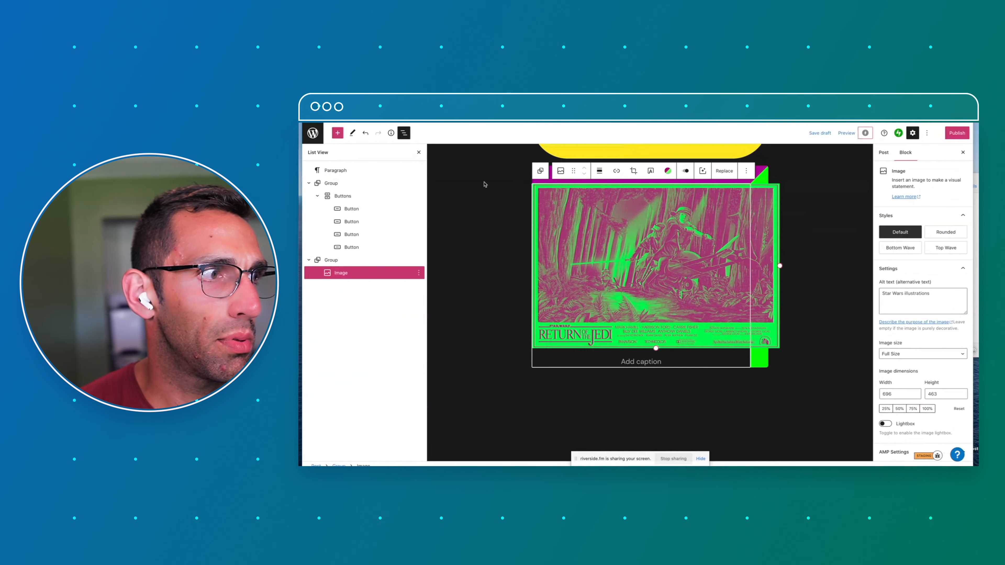
left_click(335, 260)
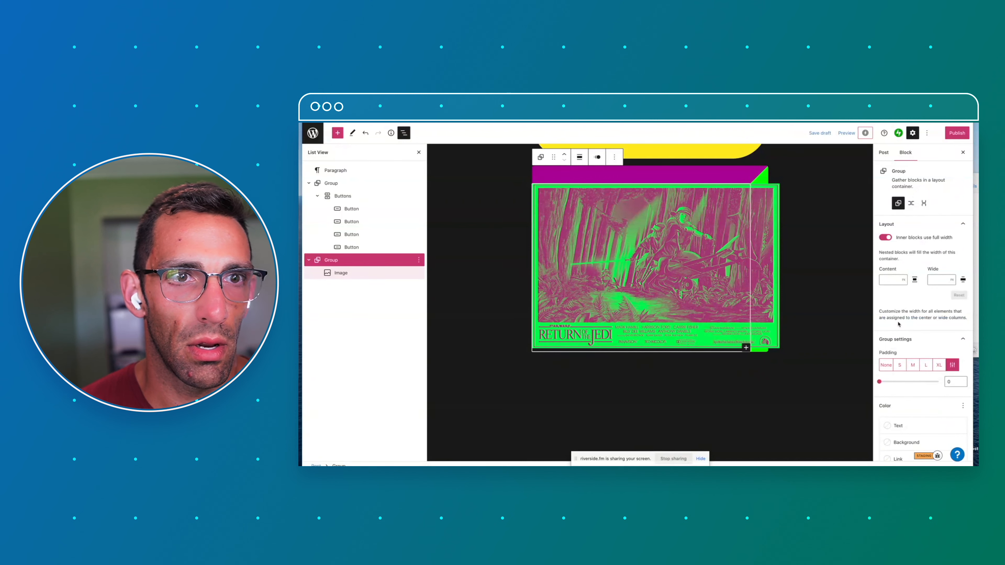
scroll(898, 324, "down", 3)
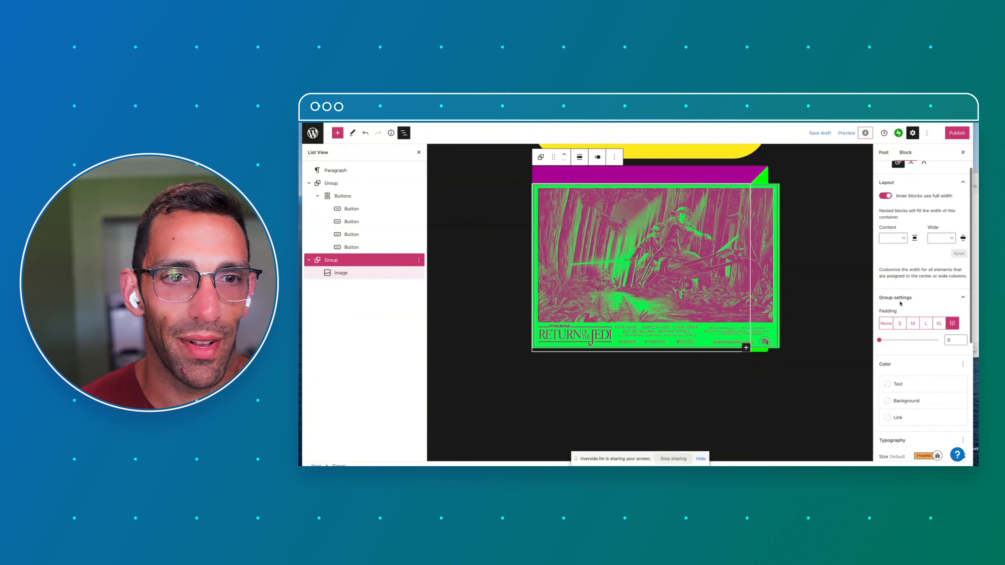
left_click_drag(878, 340, 955, 346)
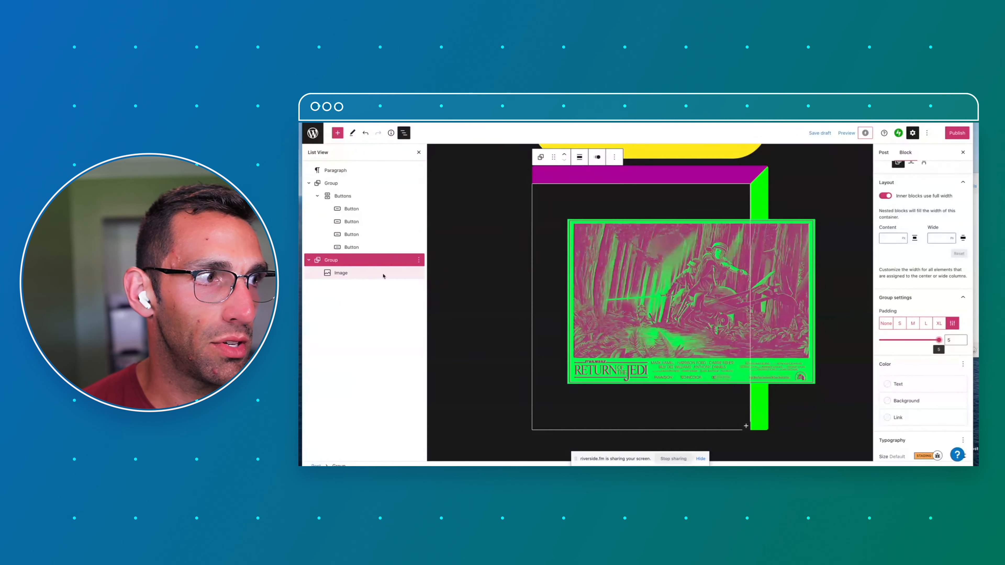
Step: Round the corners of the image block with a border radius of 11 px
left_click(370, 272)
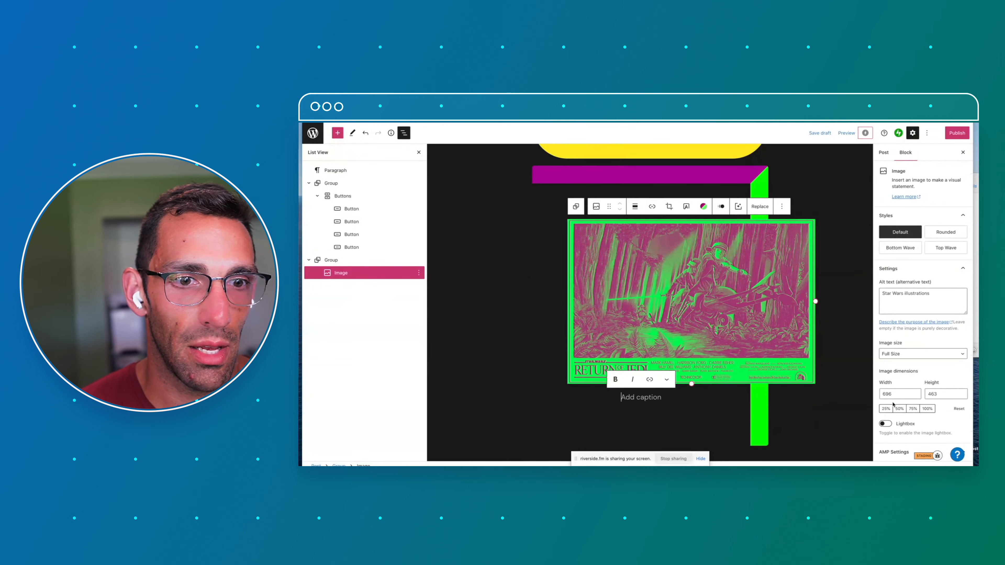
scroll(893, 404, "down", 2)
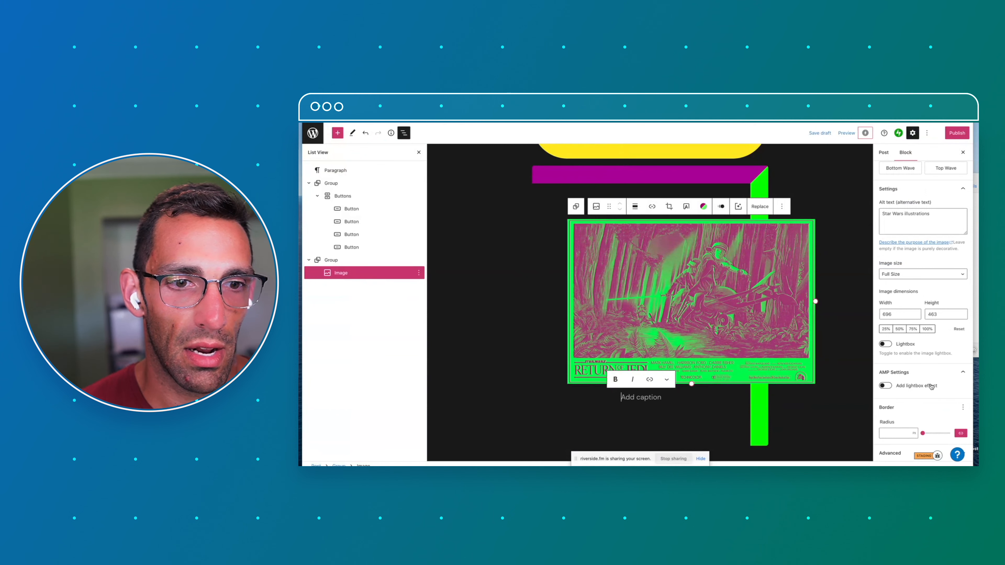
mouse_move(923, 433)
left_mouse_down()
mouse_move(944, 435)
mouse_move(926, 436)
left_mouse_up()
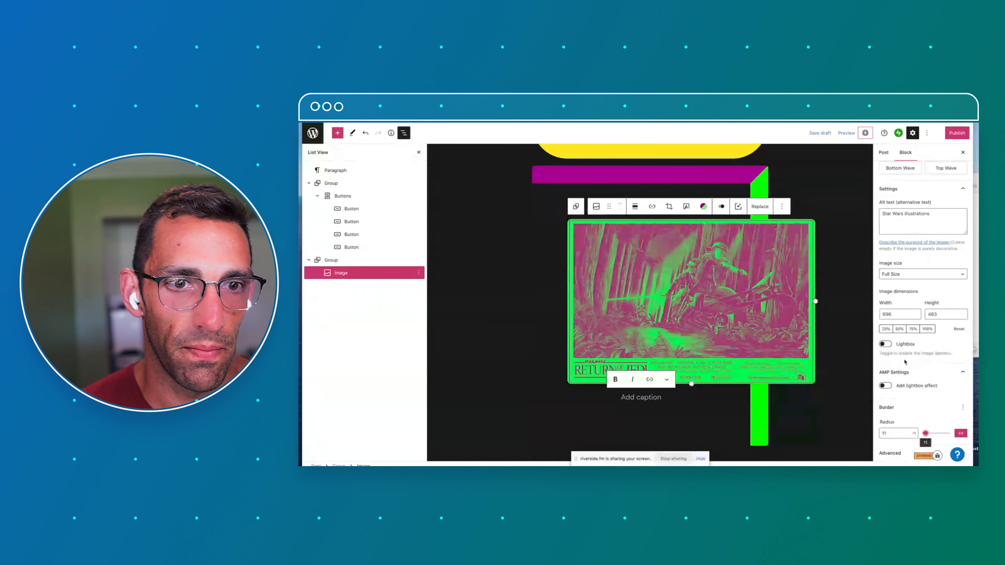
Step: Try the Rounded, Top Wave and Bottom Wave styles on the image and return it to the Default style
scroll(905, 361, "up", 3)
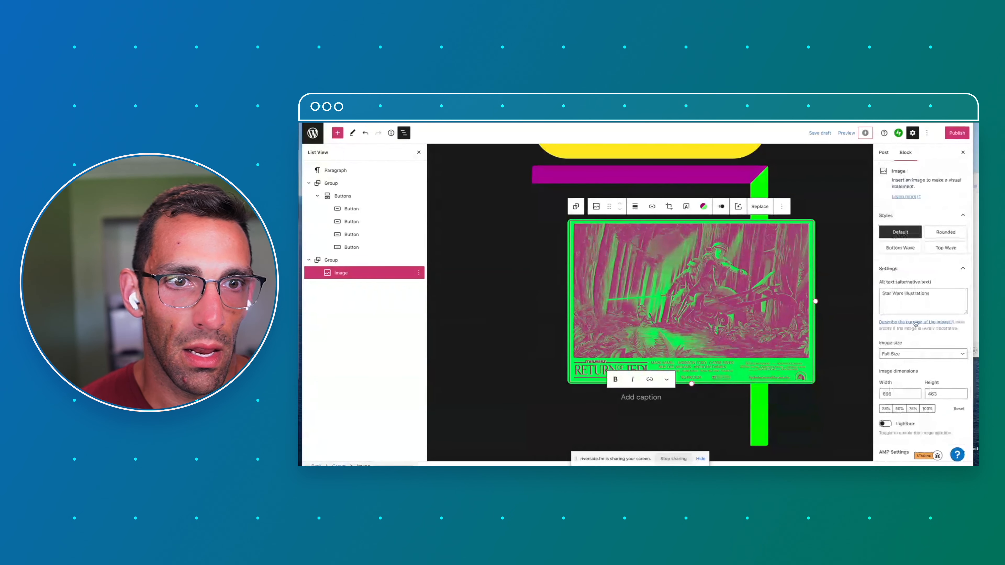
left_click(945, 231)
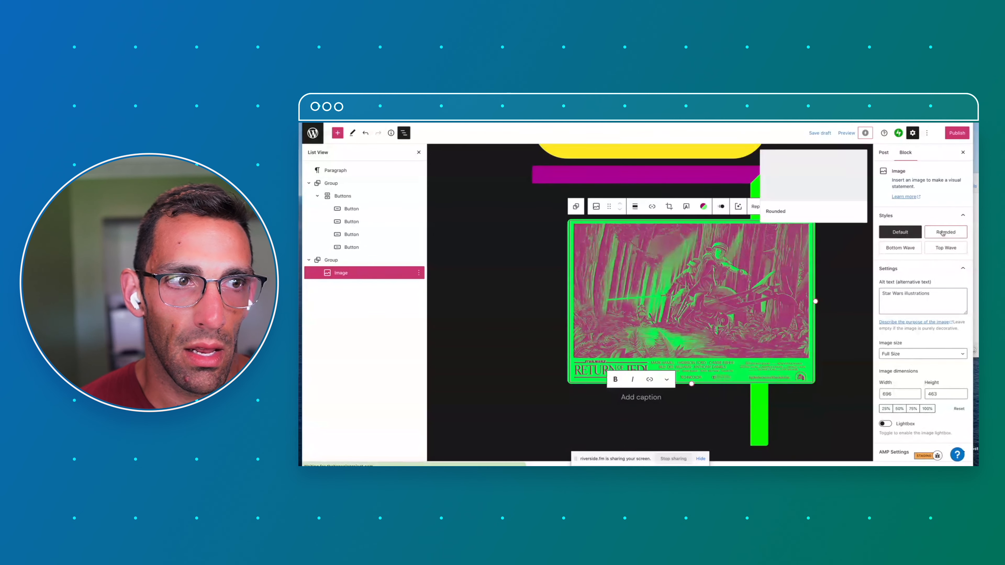
left_click(944, 248)
left_click(902, 248)
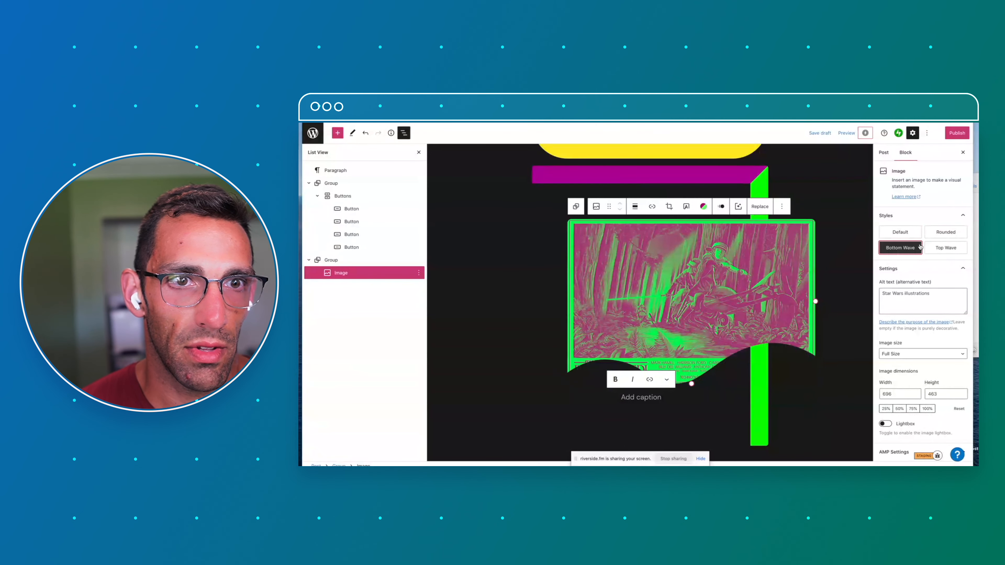
left_click(907, 234)
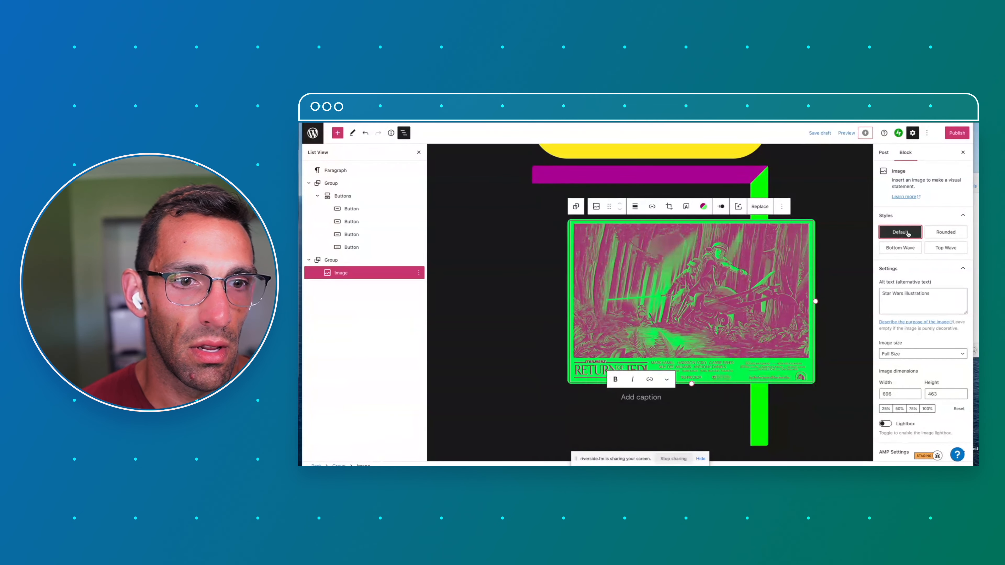
scroll(924, 360, "down", 3)
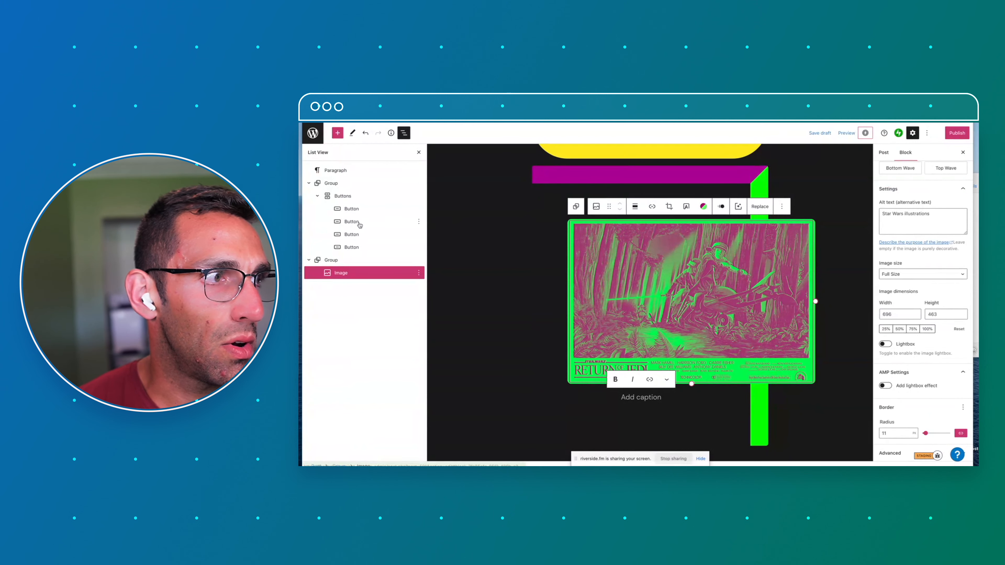
left_click(335, 260)
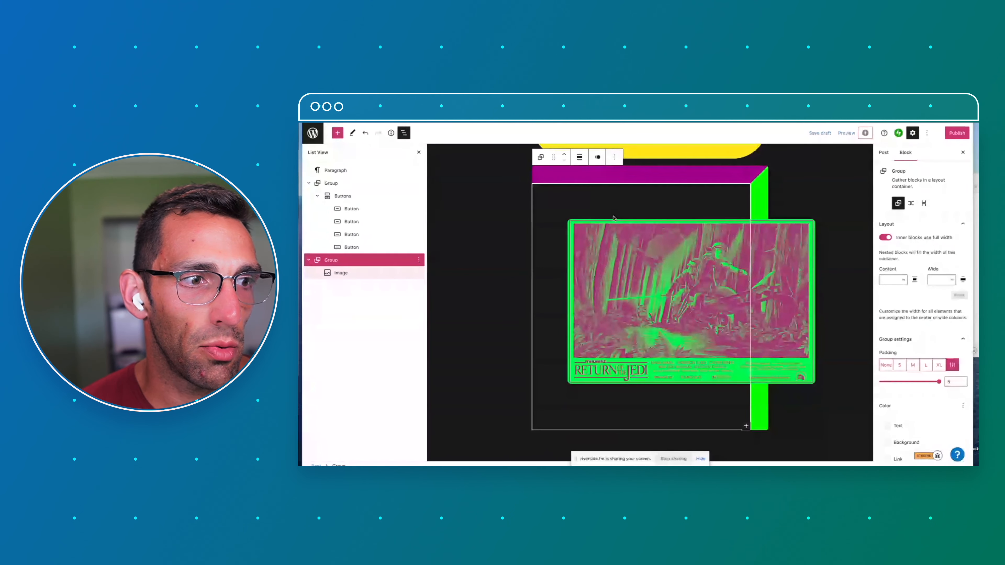
left_click(631, 311)
left_click(635, 208)
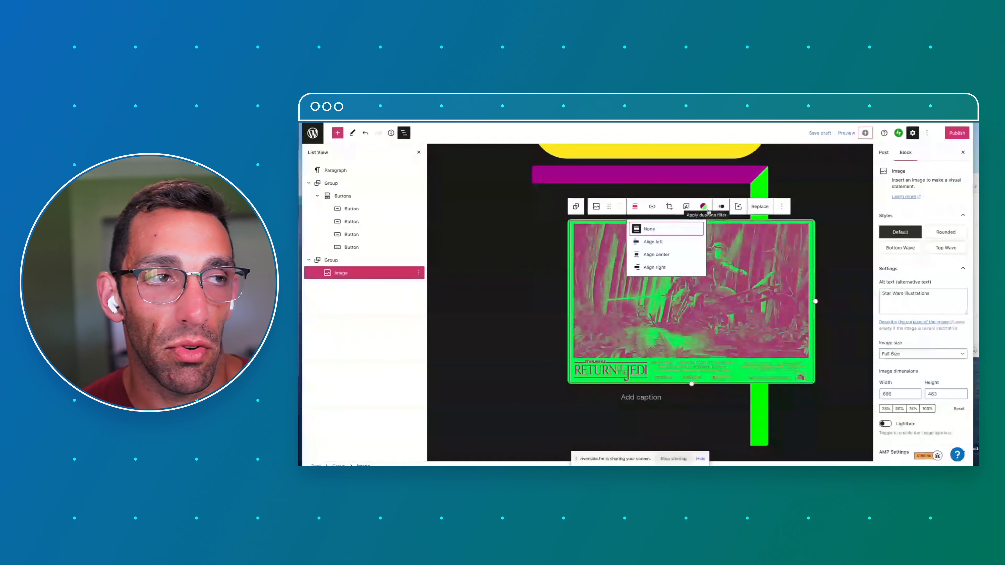
left_click(803, 194)
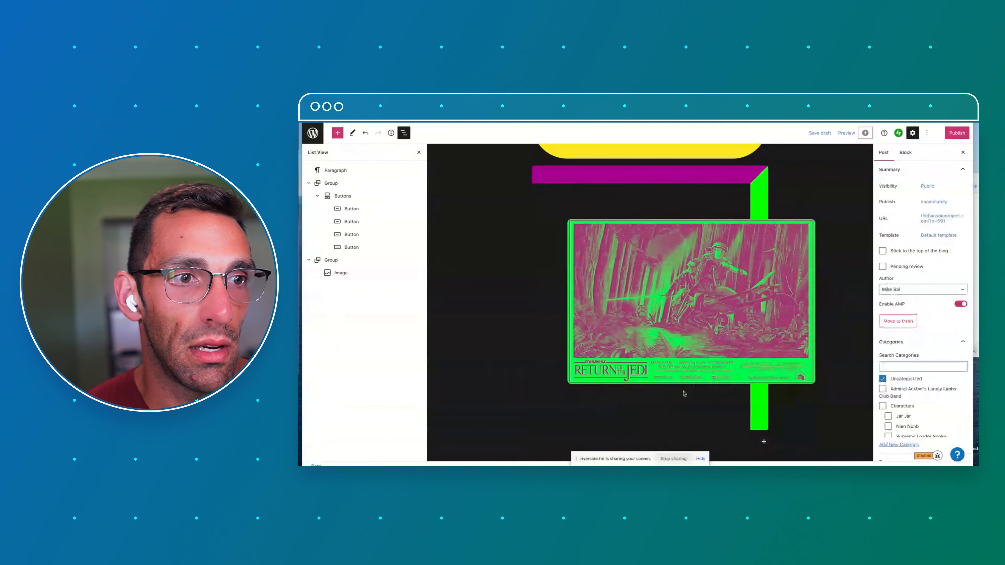
scroll(684, 393, "down", 3)
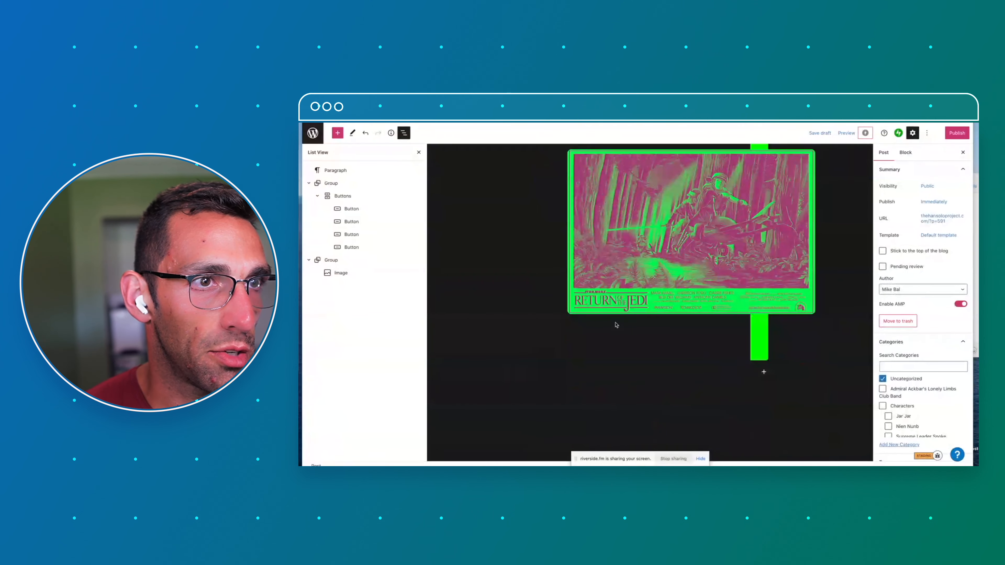
Step: Set the bottom border width of the Group block containing the image to 50 px
left_click(358, 261)
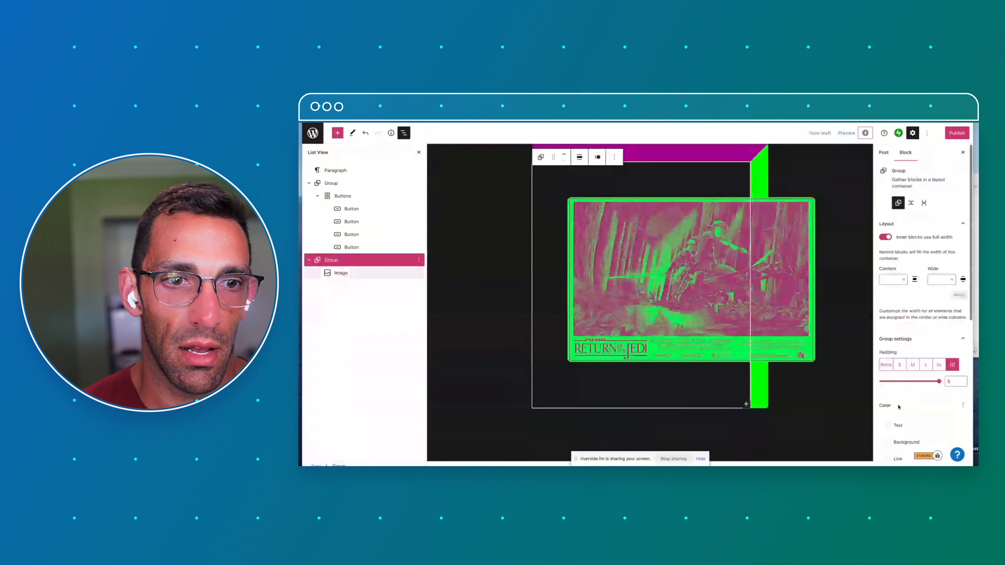
scroll(899, 407, "down", 6)
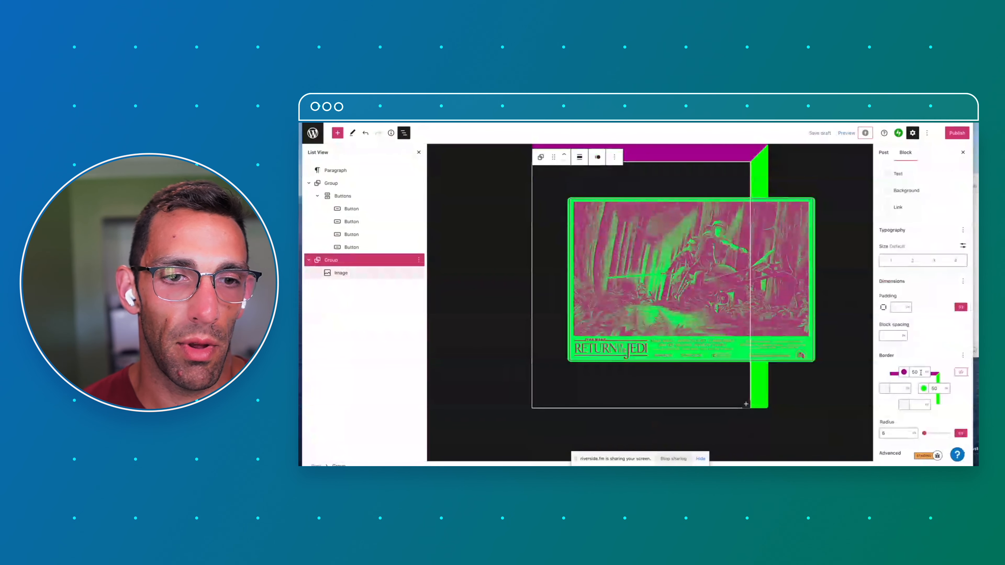
left_click(917, 404)
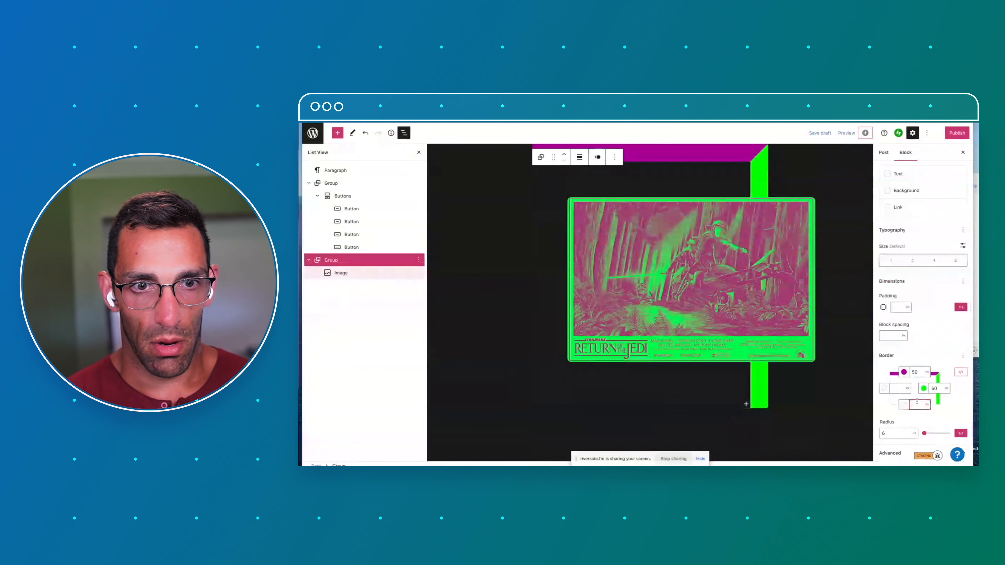
type("50")
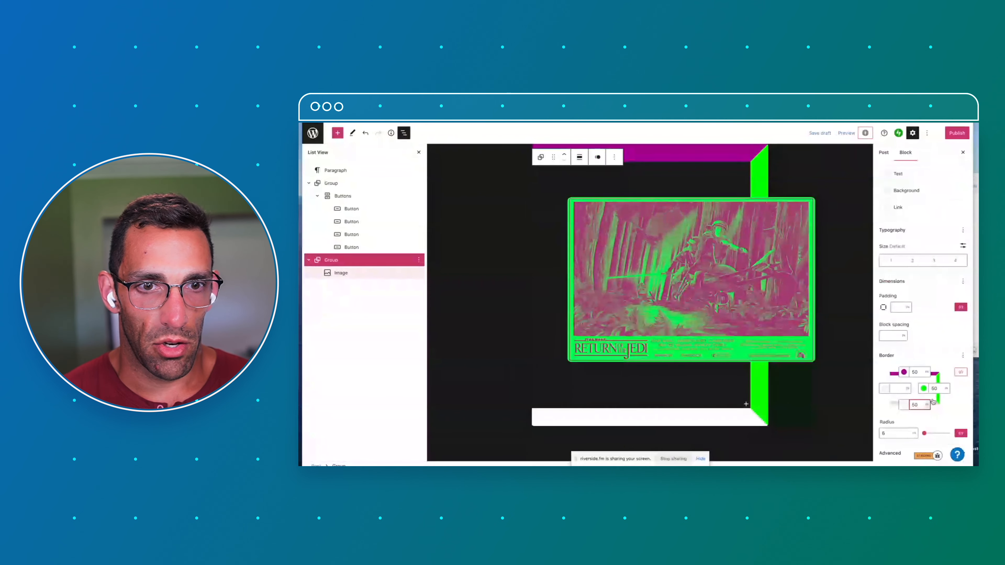
Step: Copy the hex code of the image group's green right border and apply it to the bottom border
left_click(924, 388)
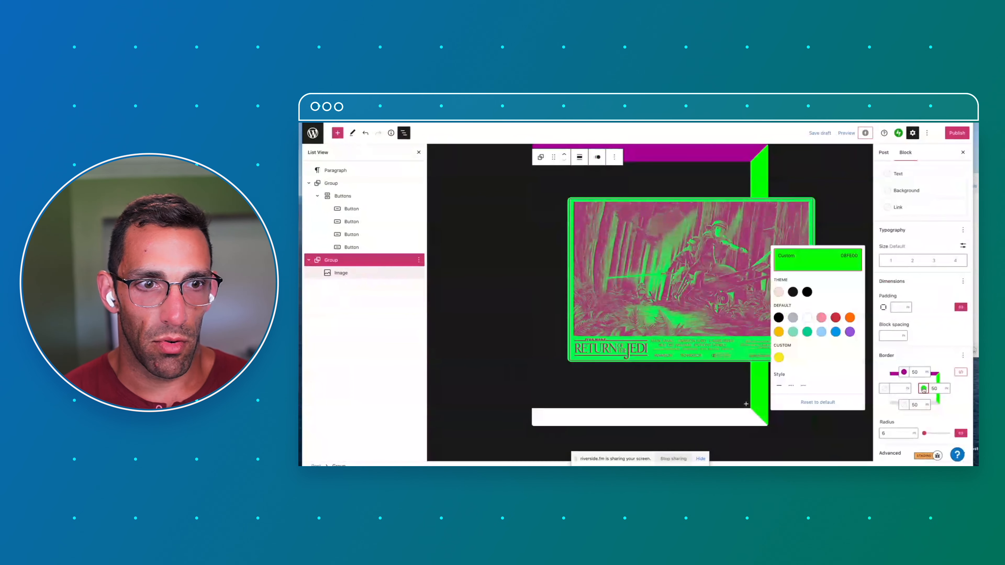
left_click(815, 265)
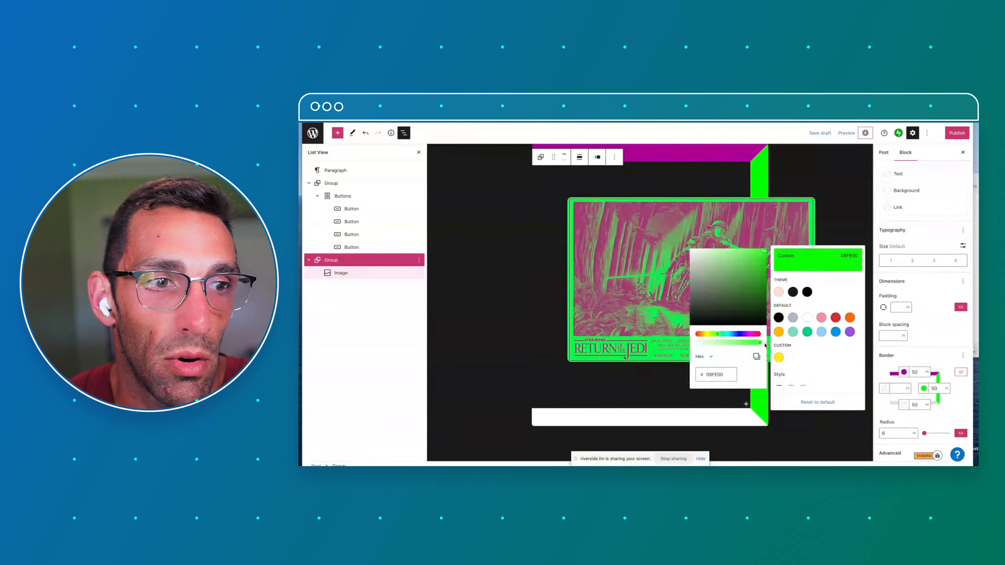
left_click(756, 357)
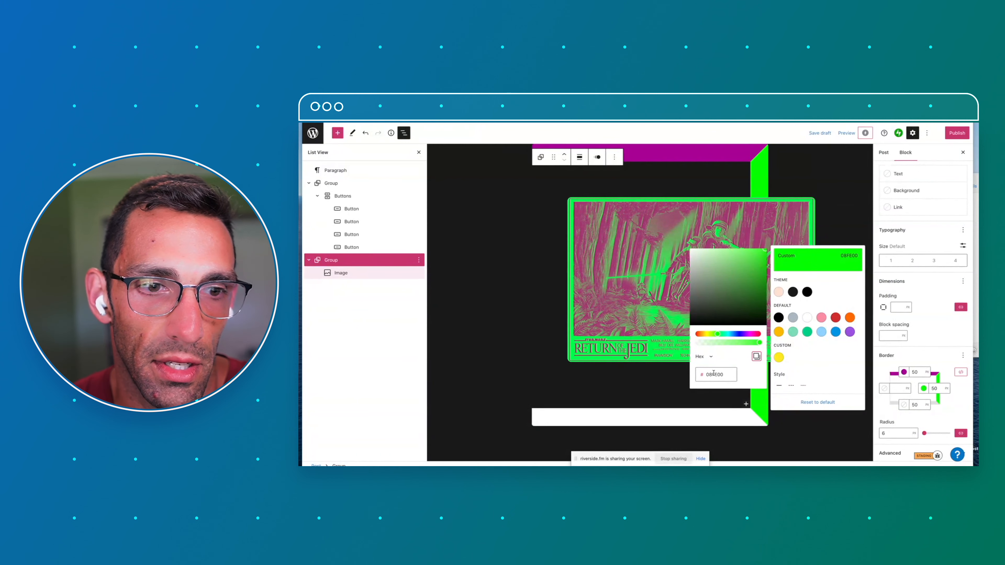
left_click(904, 404)
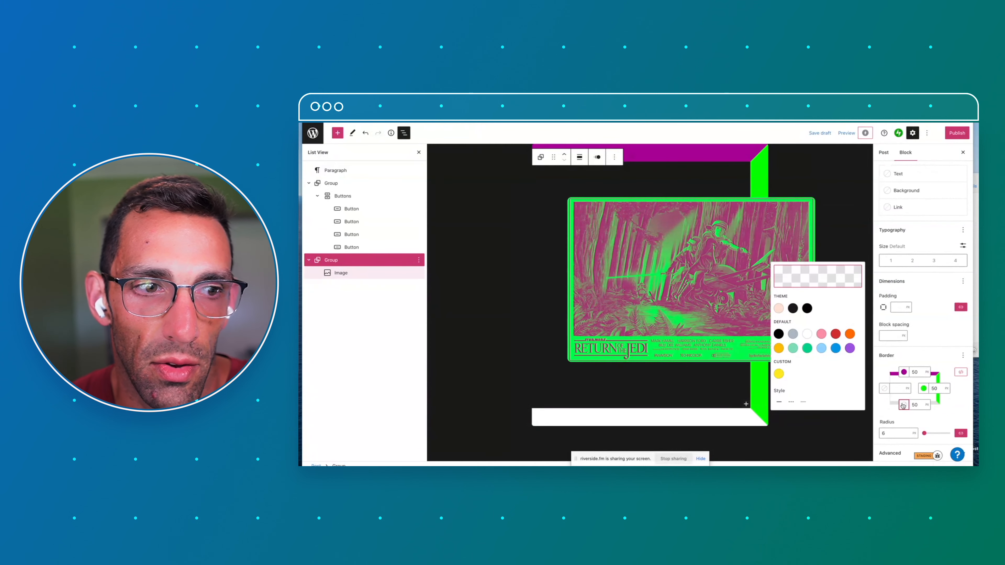
left_click(803, 275)
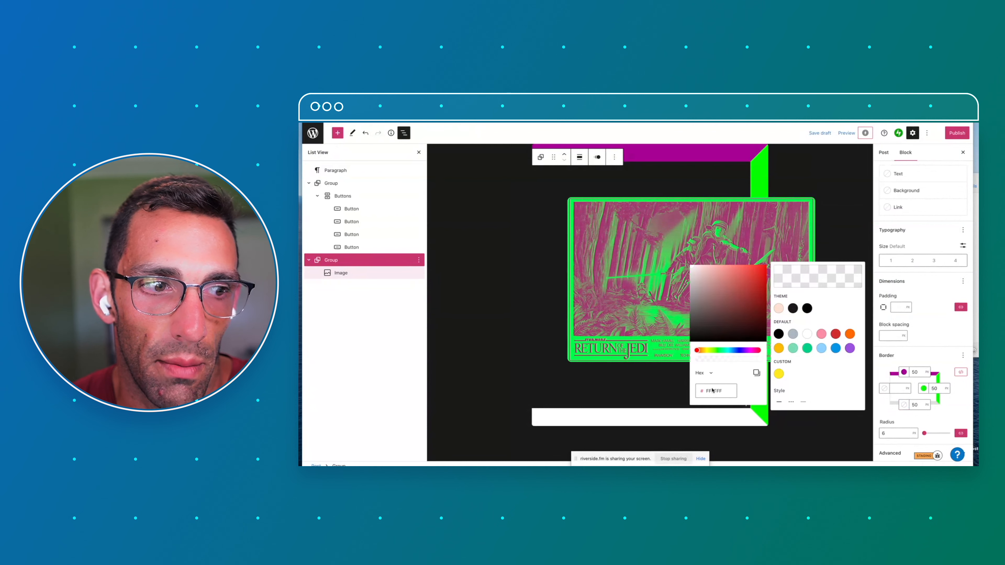
double_click(719, 386)
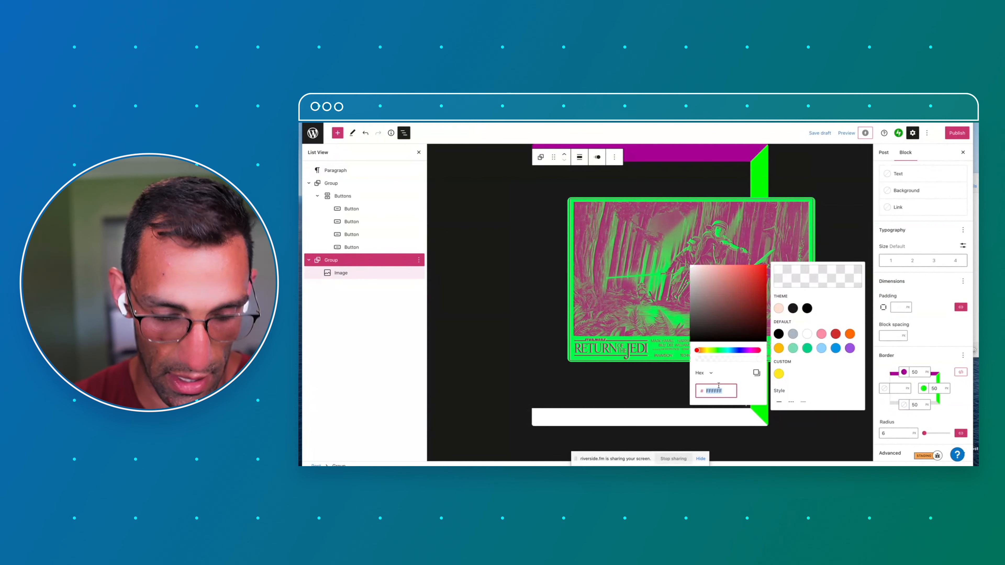
key("super+v")
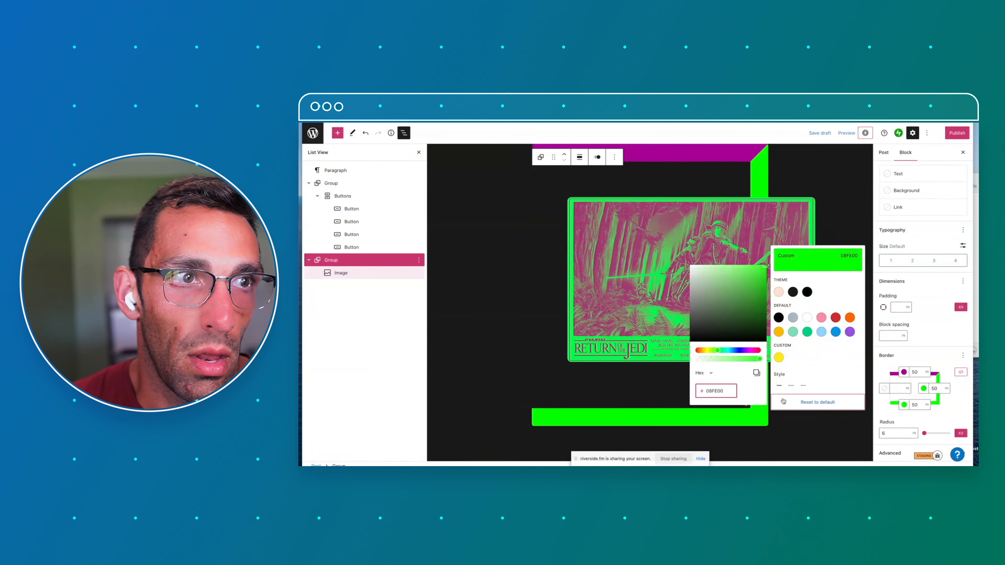
Step: Copy the top border's magenta A80394 and apply it as the color of the image group's left border
left_click(904, 372)
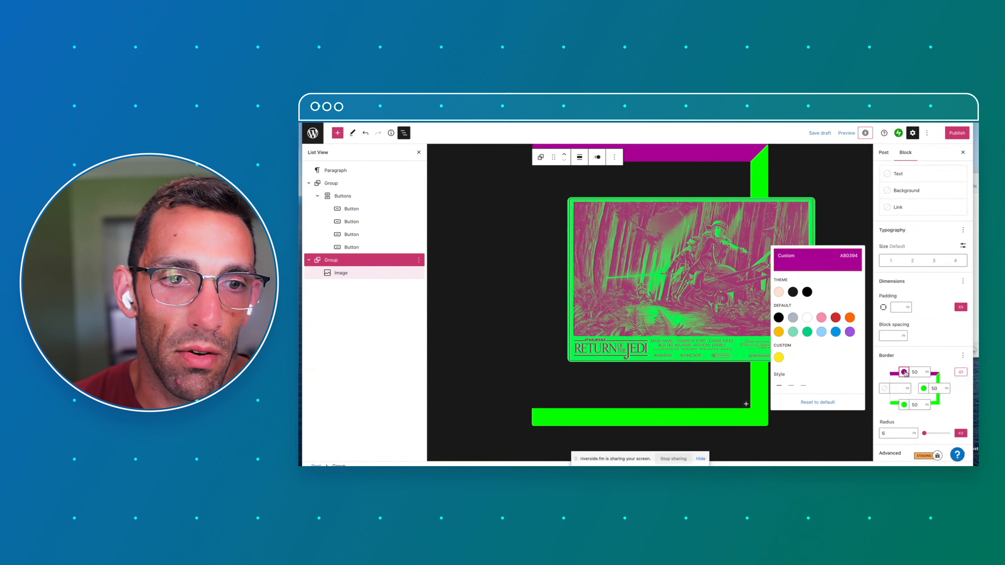
left_click(807, 260)
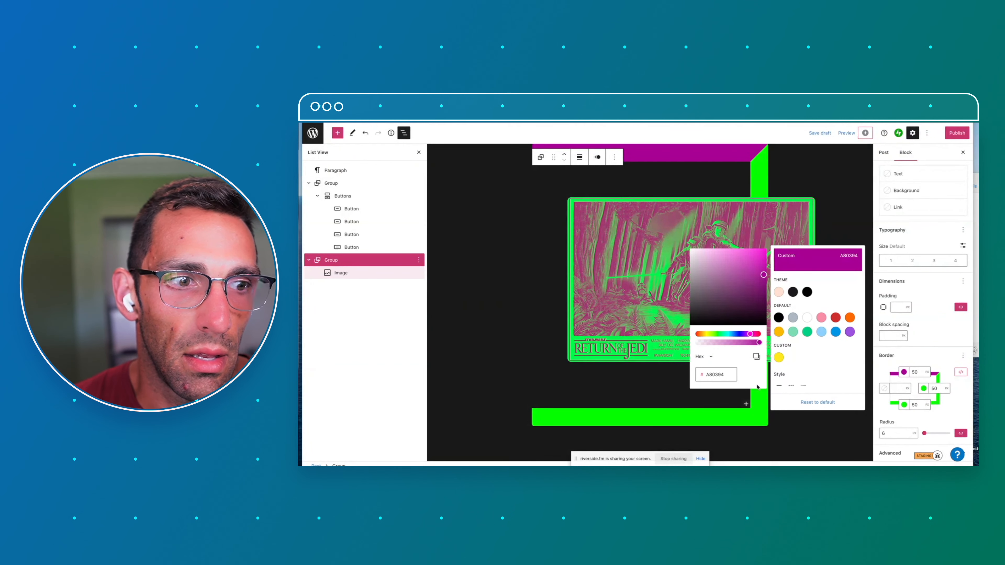
left_click(756, 356)
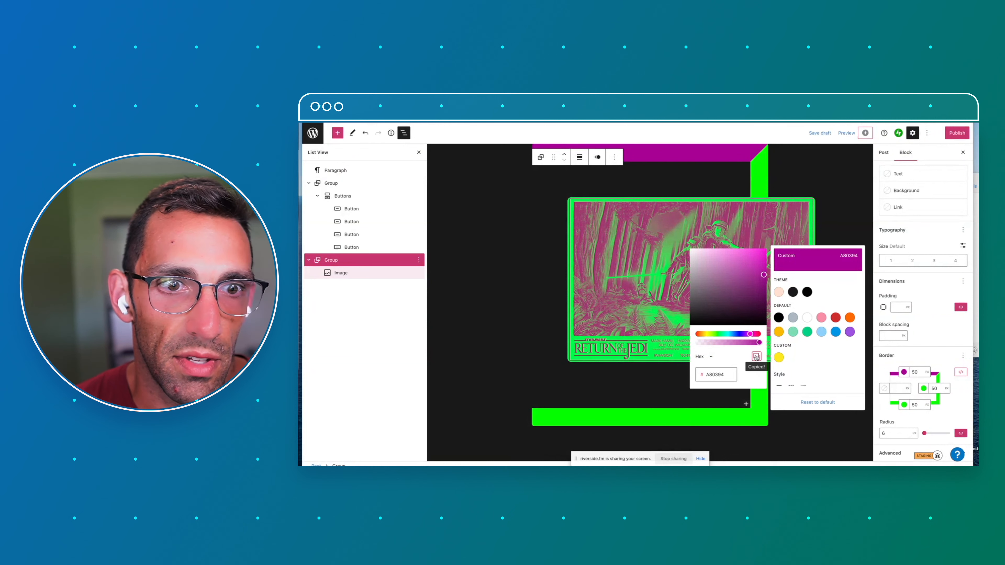
left_click(884, 388)
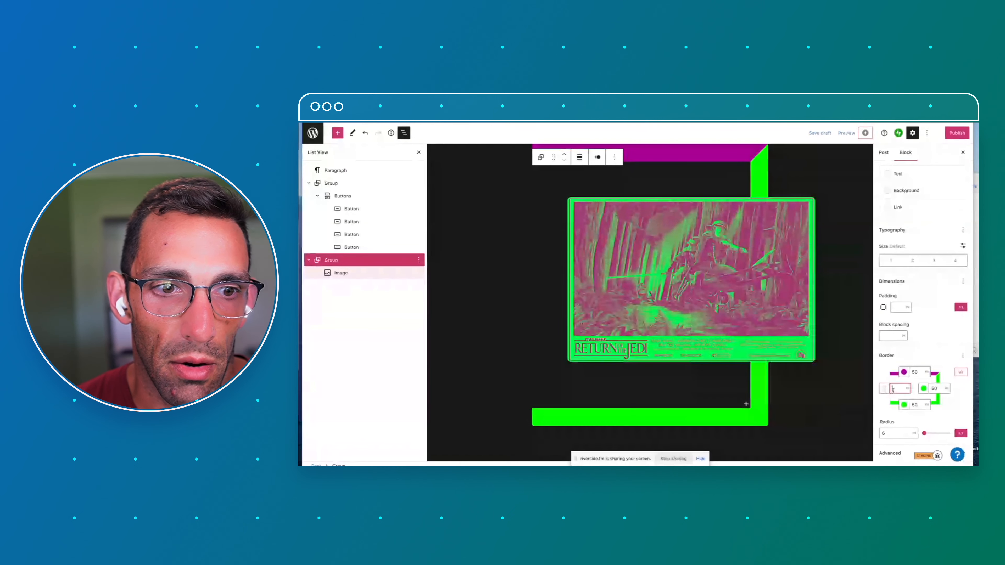
left_click(884, 390)
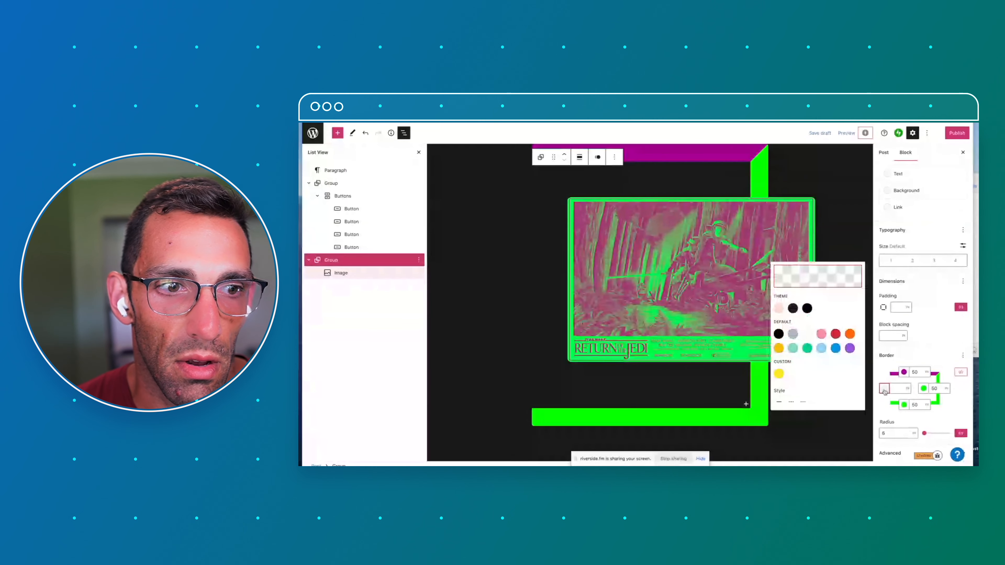
left_click(811, 283)
double_click(714, 392)
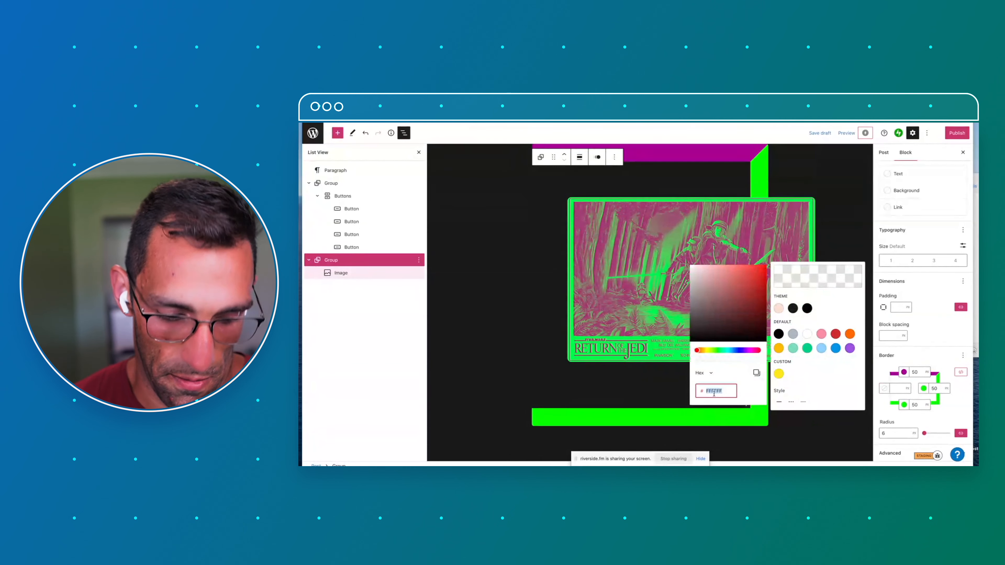
key("ctrl+v")
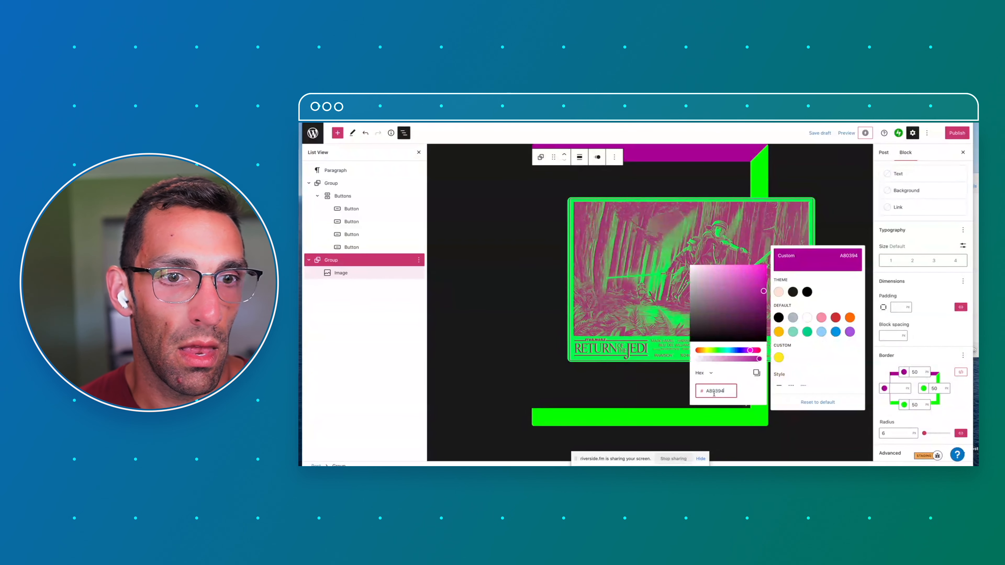
Step: Set the left border width of the Group block containing the image to 15 px and its top border width to 25 px
left_click(898, 387)
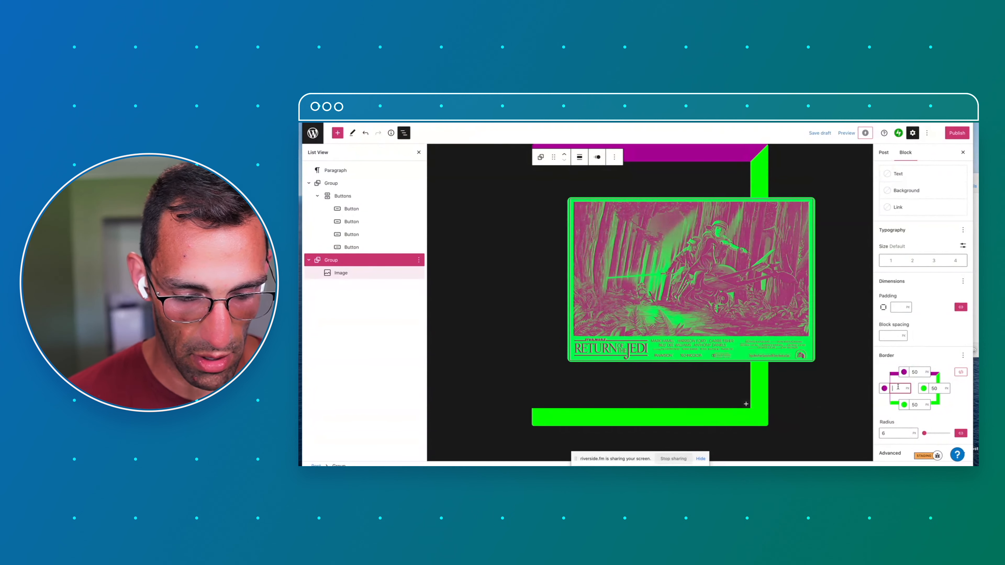
type("1")
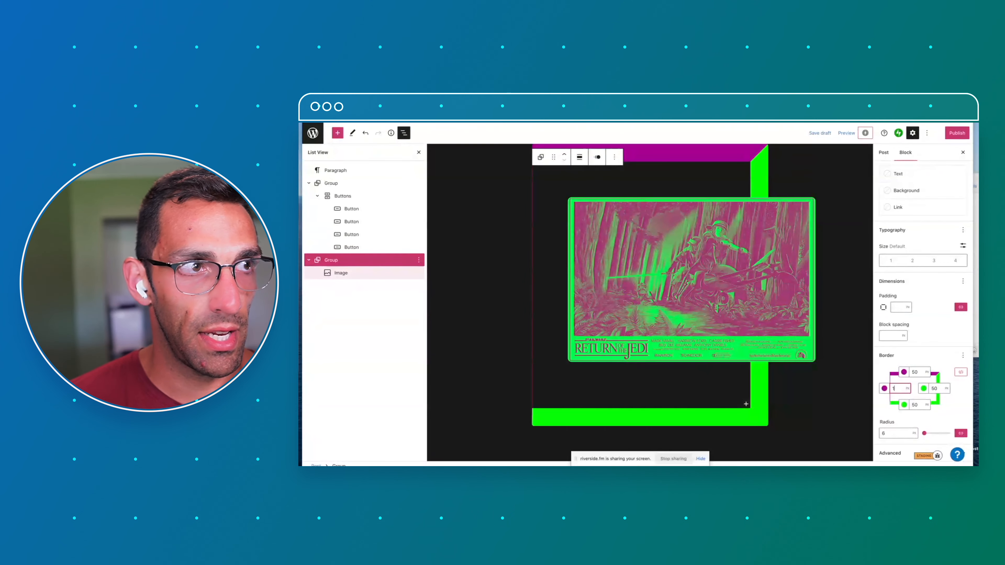
type("5")
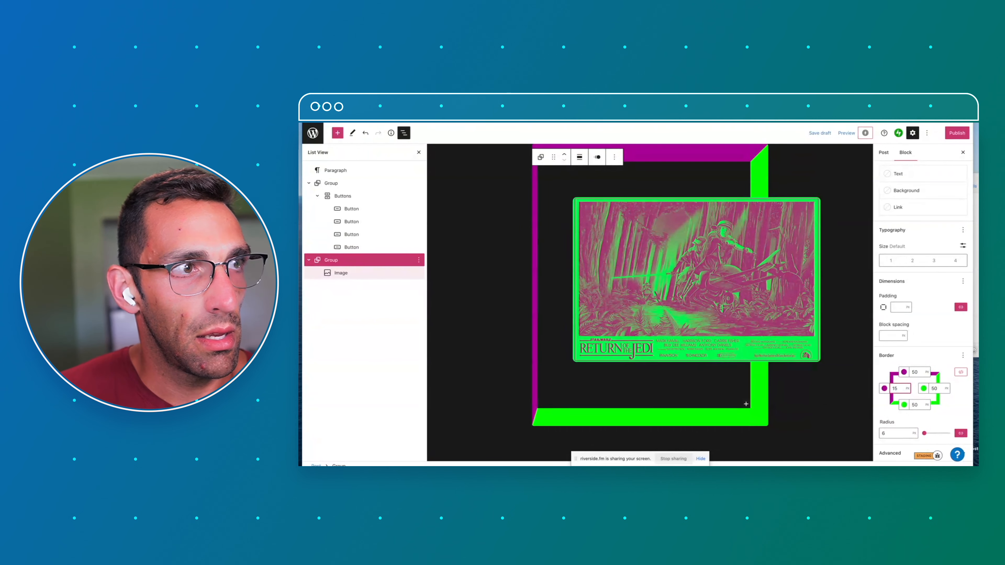
double_click(916, 372)
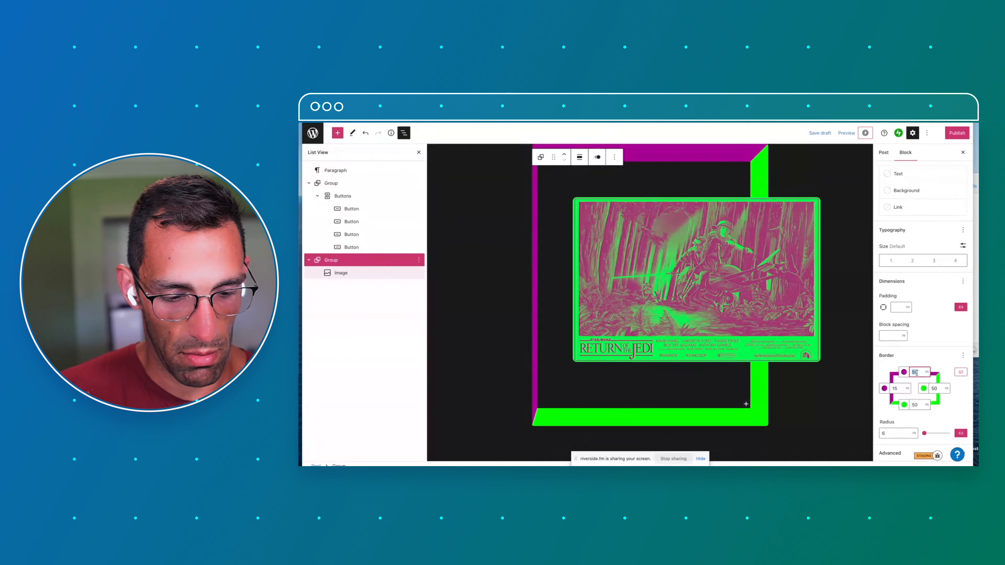
type("25")
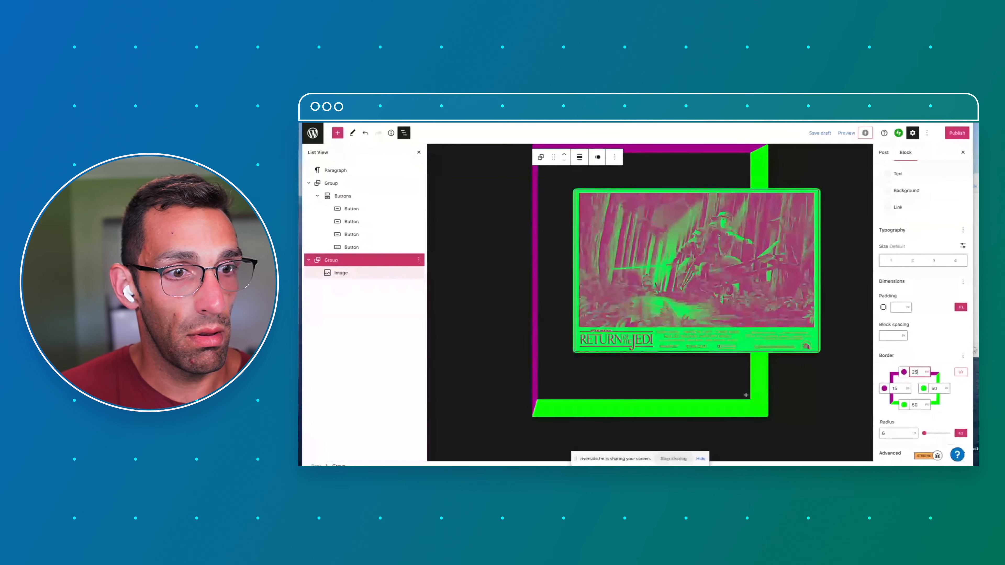
left_click(894, 388)
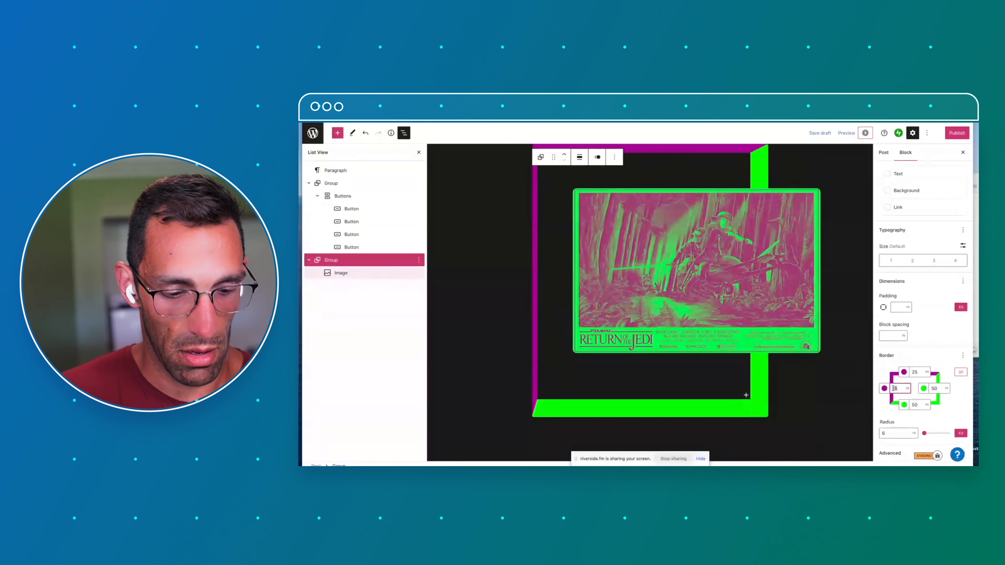
left_click(766, 373)
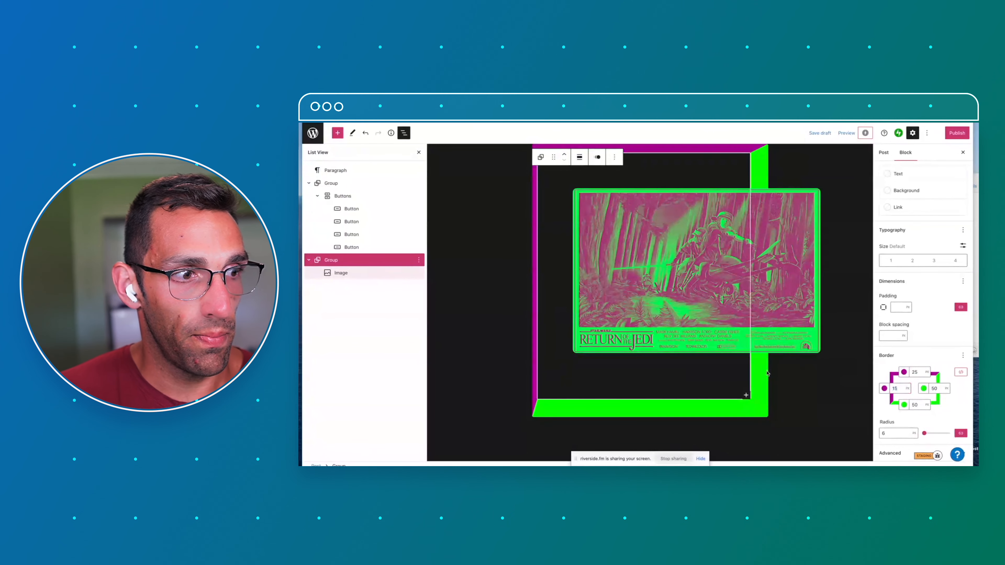
Step: Set the image group's bottom border width to 25 px
scroll(767, 373, "up", 2)
scroll(767, 374, "down", 2)
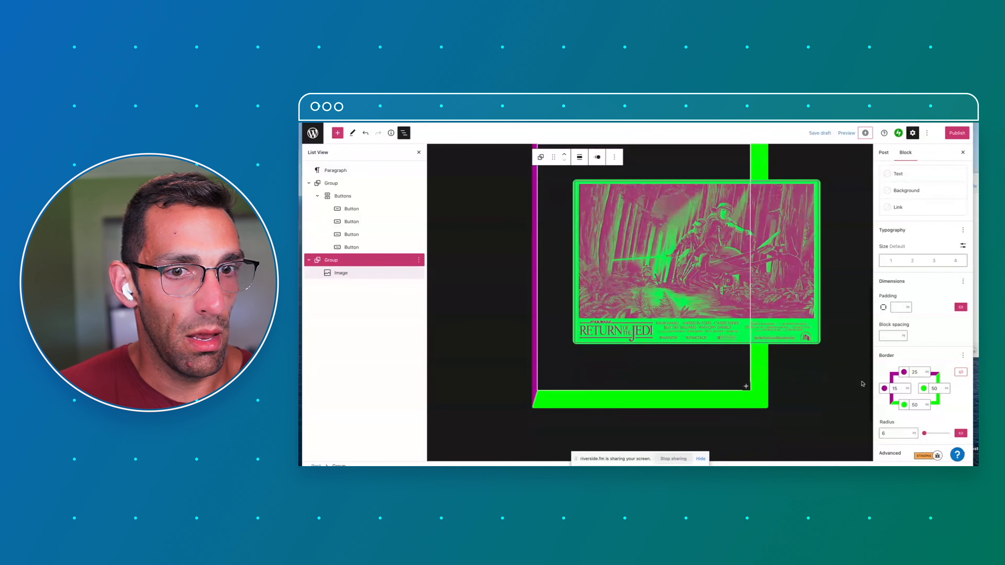
left_click(918, 405)
key("BackSpace")
key("BackSpace")
type("25")
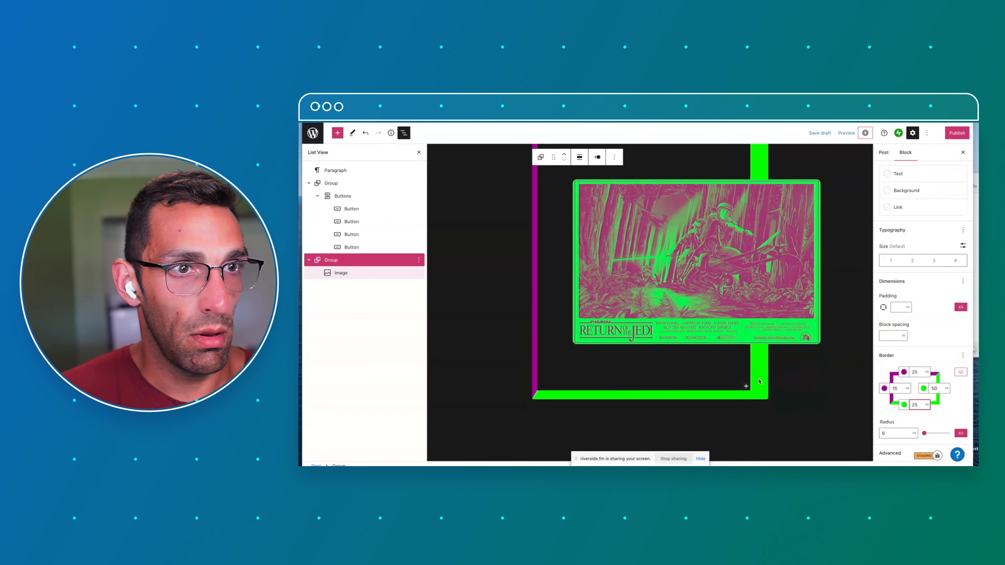
Step: Set the image group's left border width to 50 px, and then reduce it step by step to 44 px
scroll(760, 381, "up", 1)
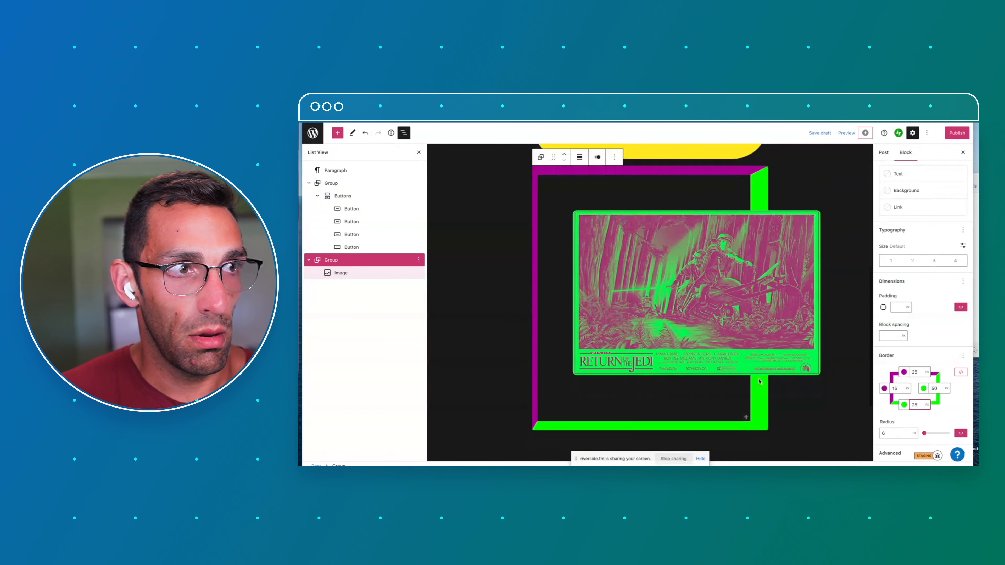
scroll(760, 382, "down", 1)
scroll(760, 381, "up", 2)
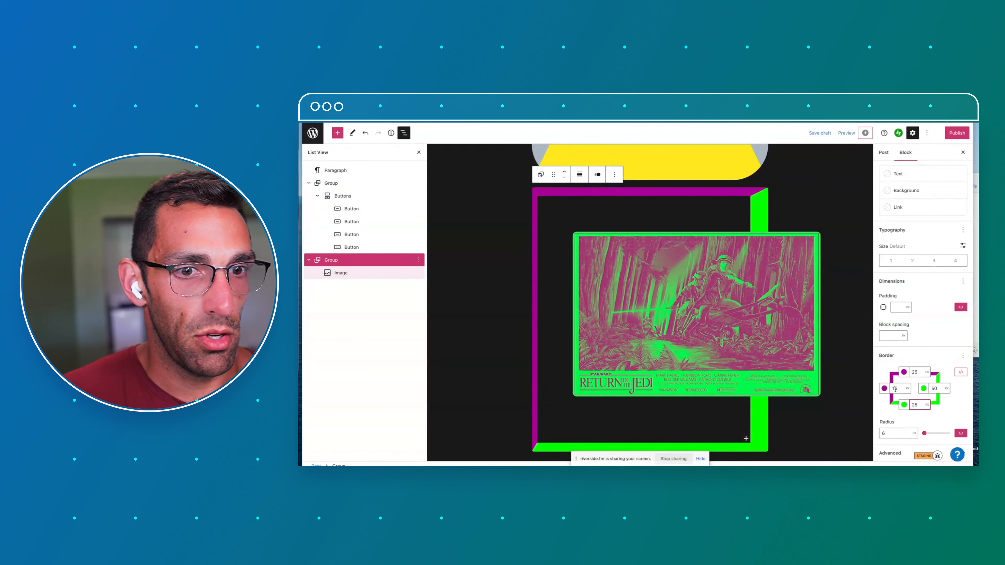
left_click(900, 388)
key("BackSpace")
key("BackSpace")
type("50")
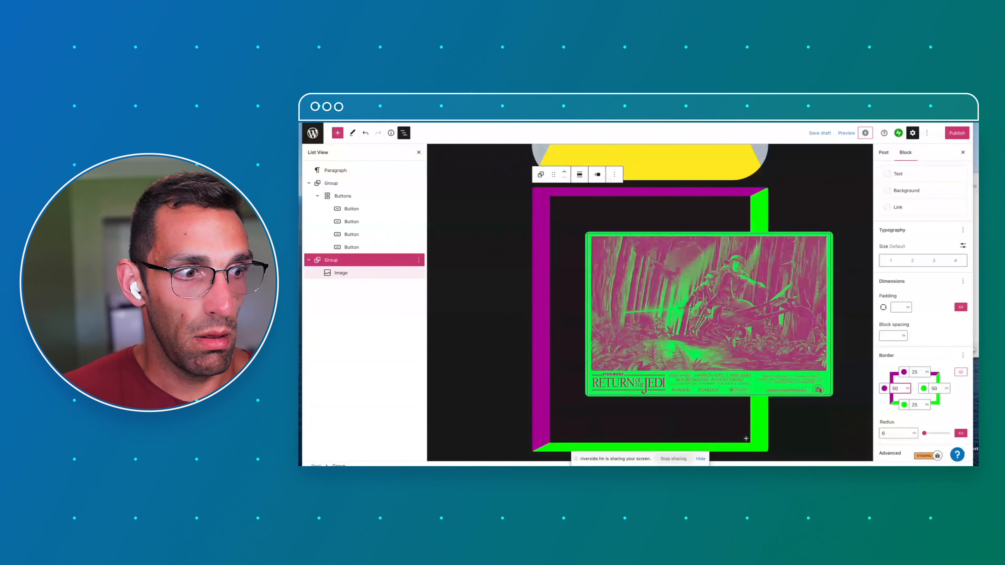
key("Down")
key("Down")
key("Down")
key("Down")
key("Down")
key("Down")
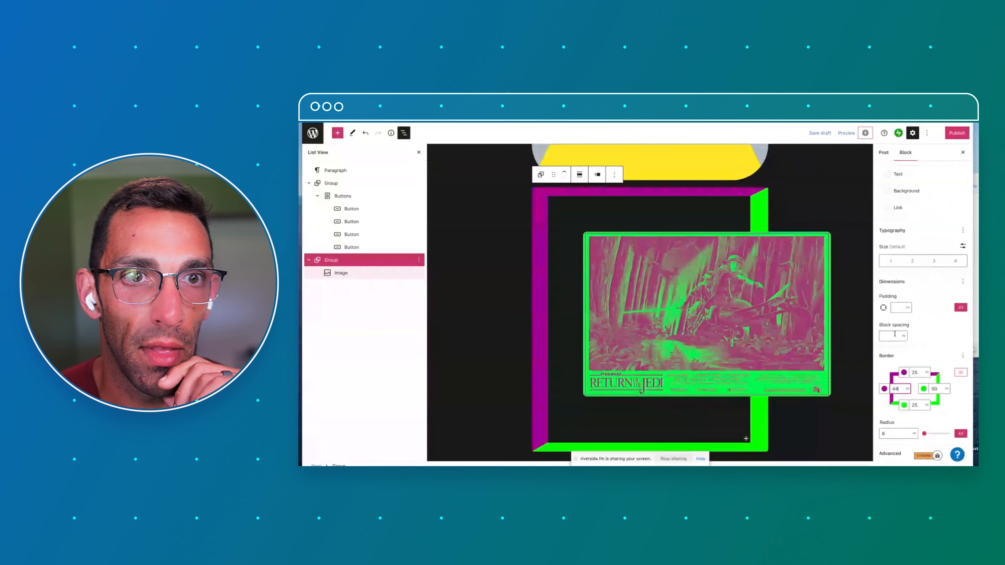
Step: Preview the post in a new tab, look over both bordered groups on the page and return to the editor
scroll(910, 329, "up", 5)
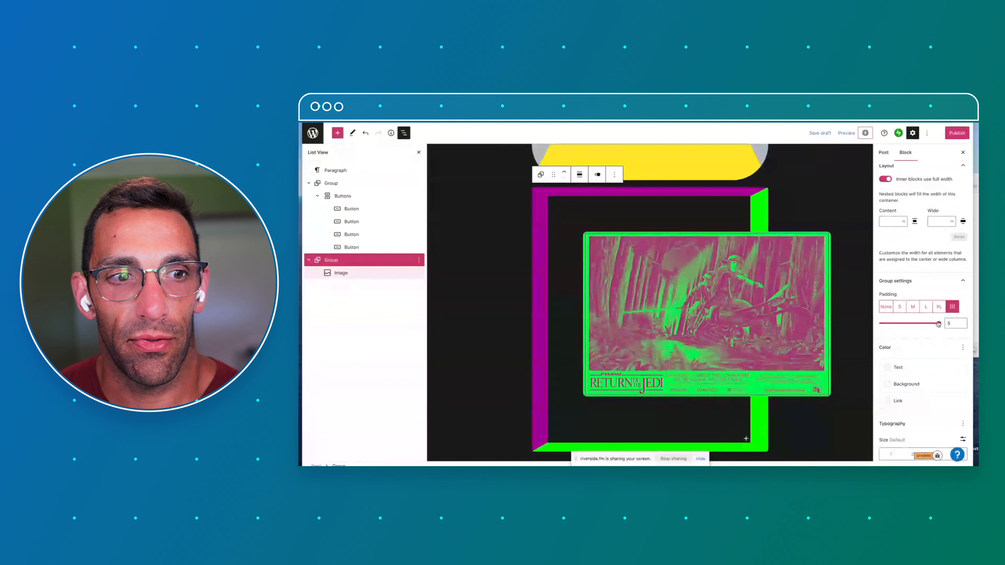
scroll(904, 329, "down", 5)
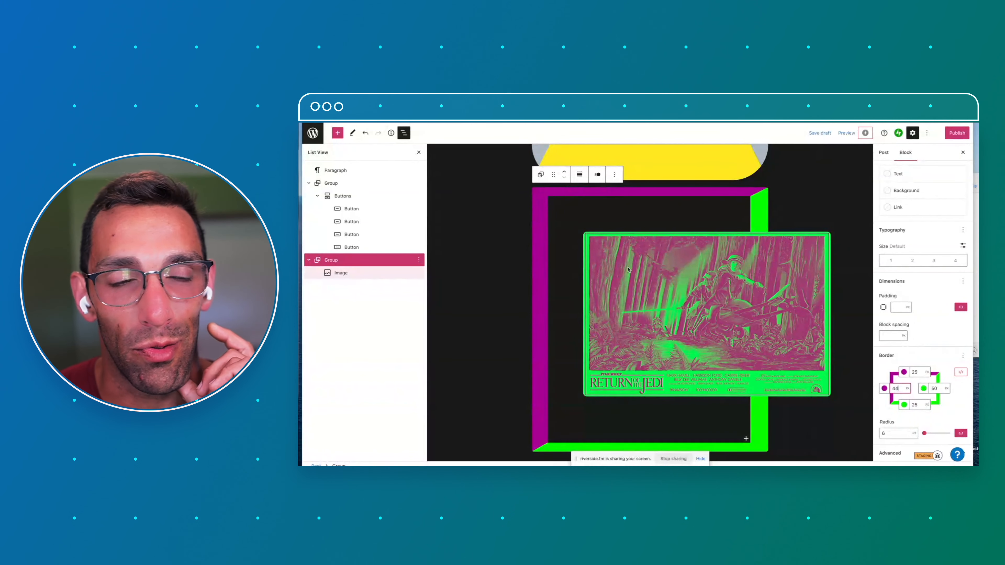
left_click(865, 133)
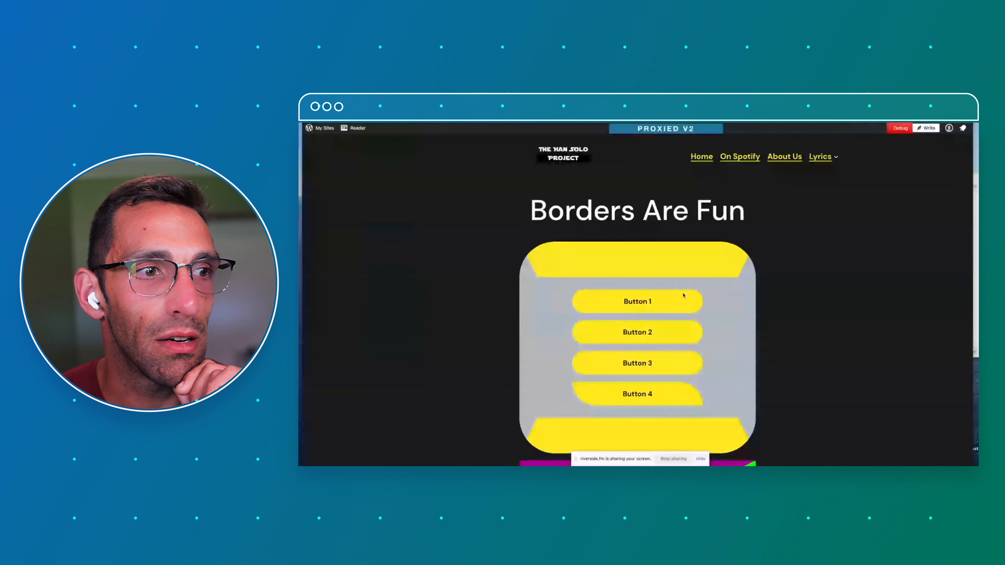
scroll(684, 293, "down", 5)
scroll(684, 294, "up", 2)
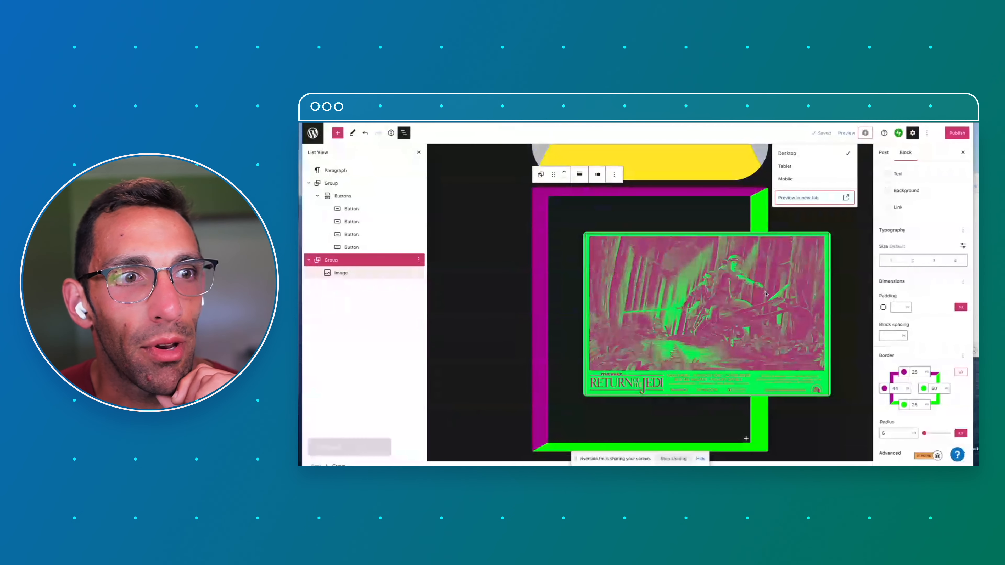
left_click(970, 274)
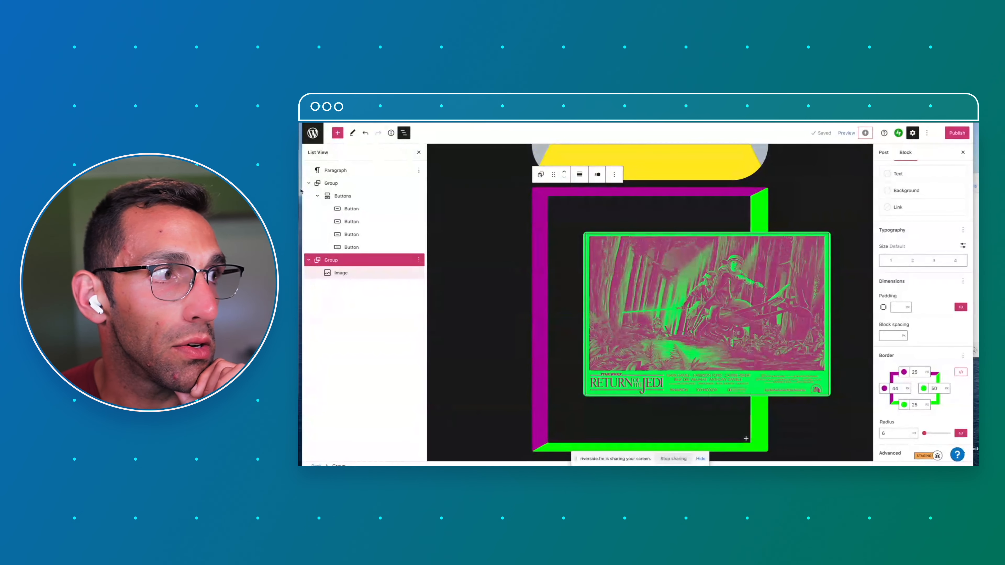
Step: Narrow the browser window to see how the editor layout responds, restore its width and reposition the window
left_click_drag(303, 191, 454, 198)
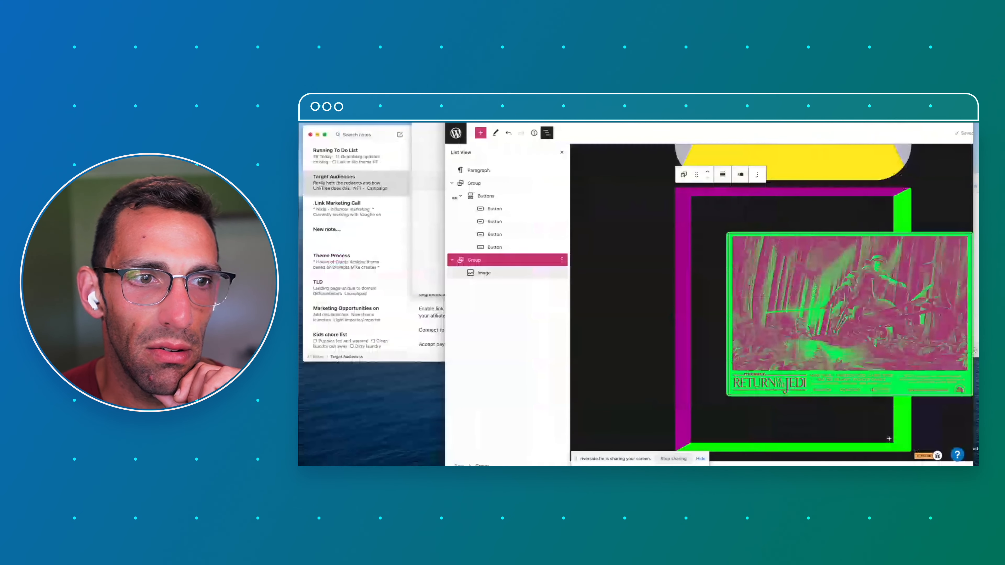
left_click_drag(454, 198, 300, 180)
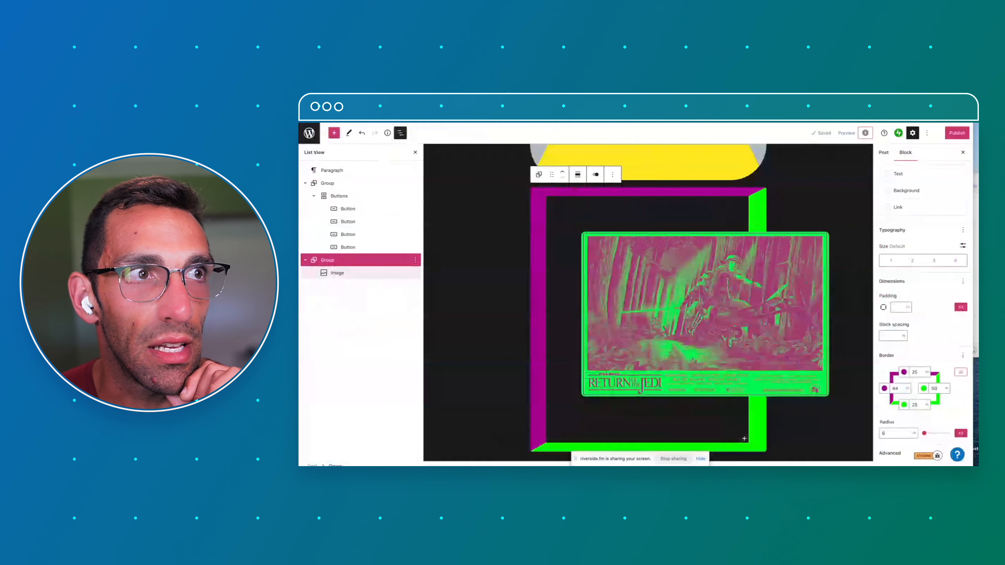
left_click_drag(435, 104, 474, 115)
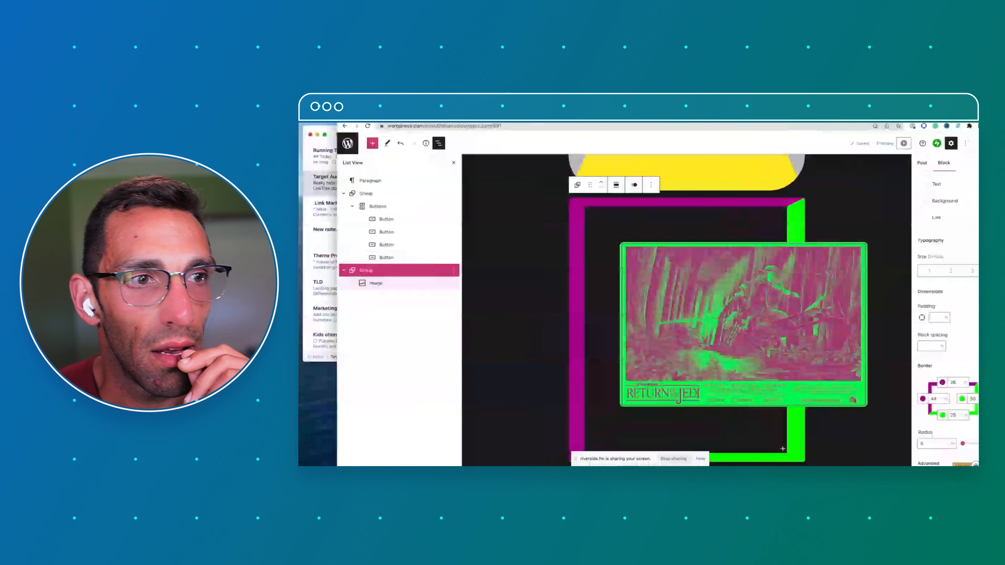
left_click_drag(710, 113, 682, 104)
Step: Examine the finished image group and its four borders in the editor
scroll(683, 147, "down", 4)
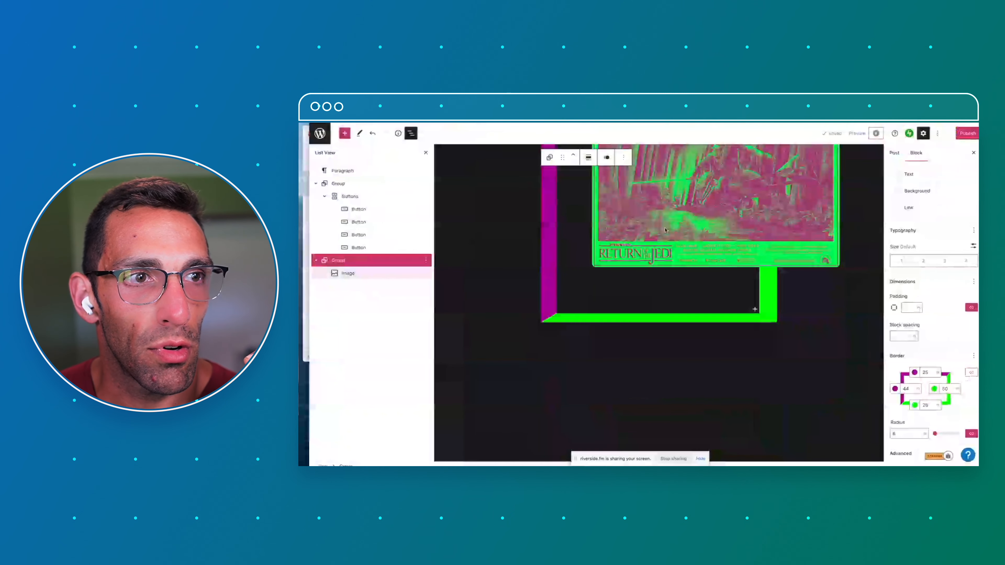
scroll(665, 231, "up", 10)
scroll(665, 230, "down", 6)
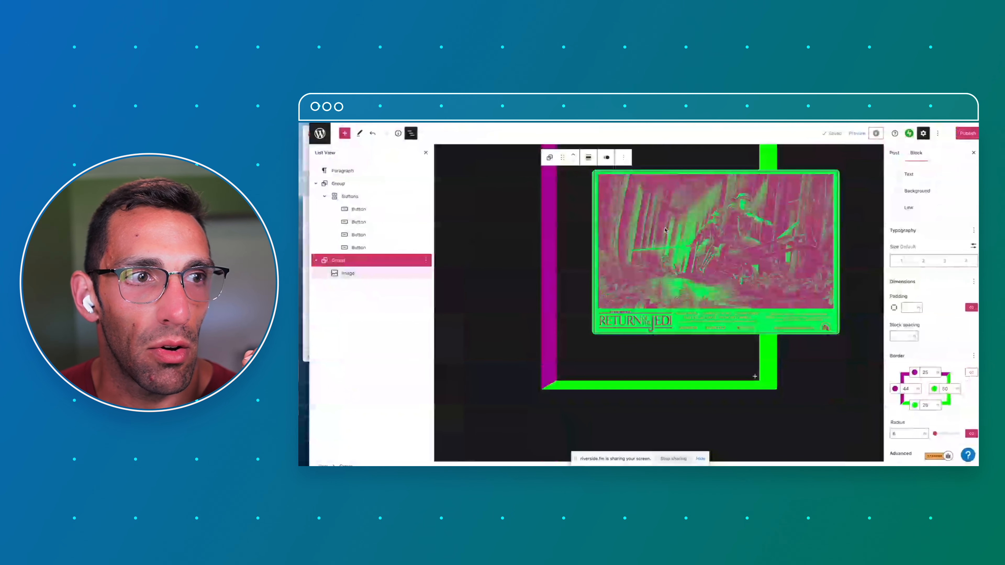
scroll(665, 229, "down", 1)
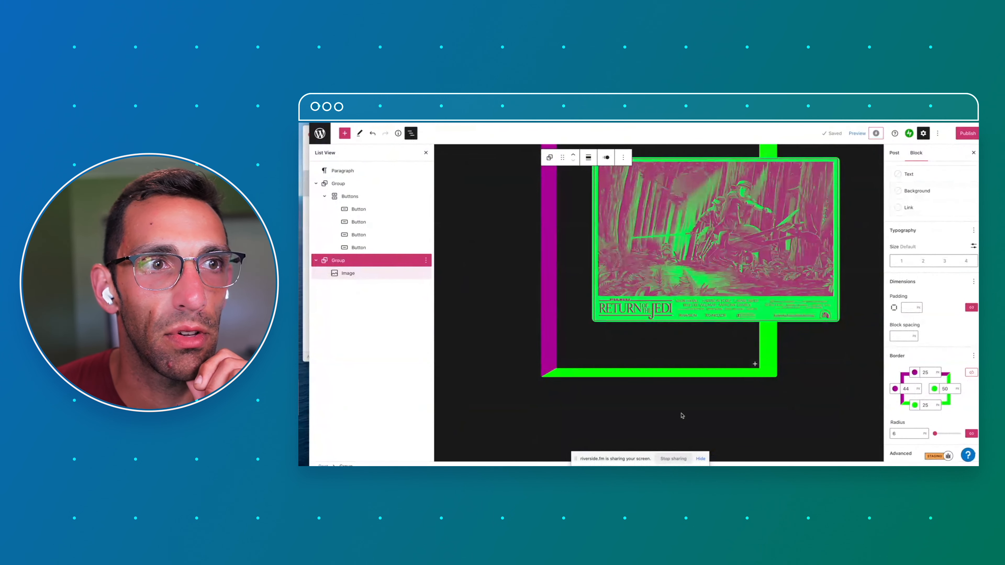
scroll(682, 416, "up", 2)
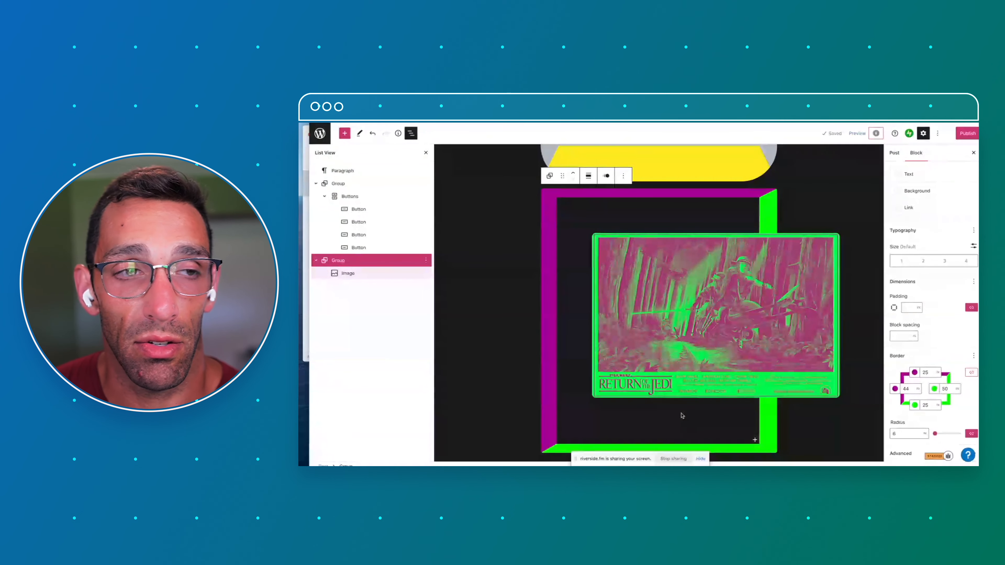
Step: Select Button 1 in the first group and preview the Fill button style
scroll(682, 415, "up", 5)
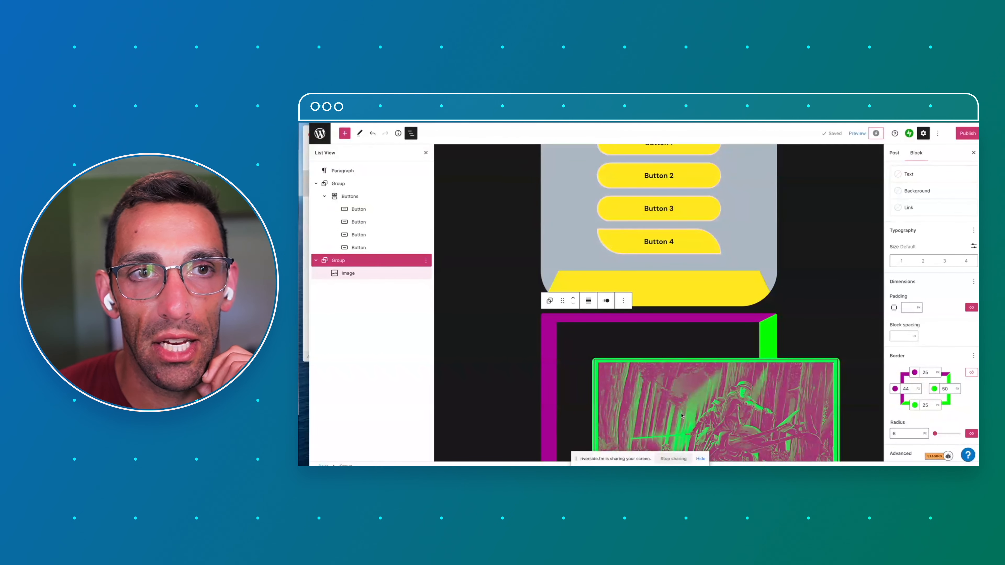
scroll(588, 330, "up", 3)
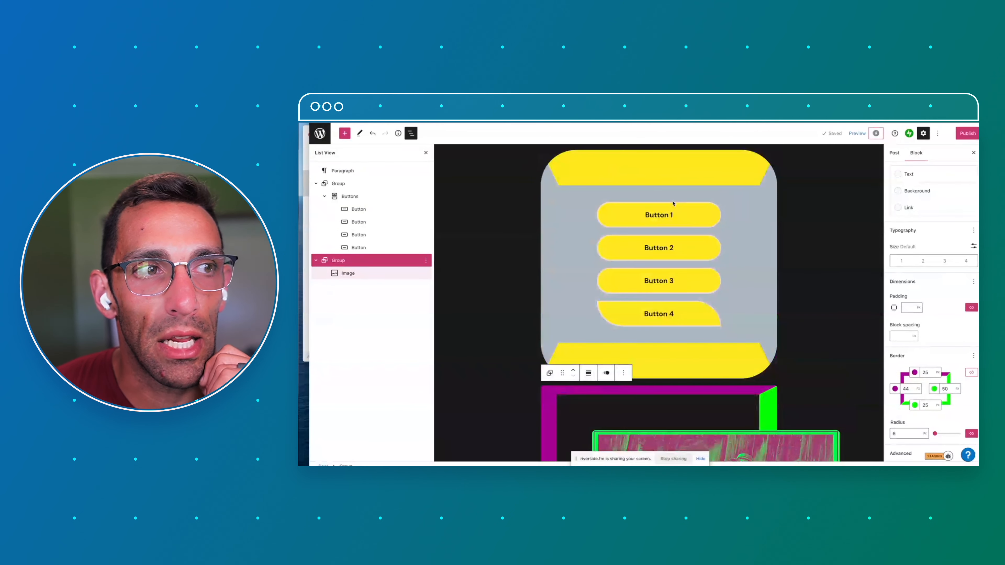
left_click(621, 217)
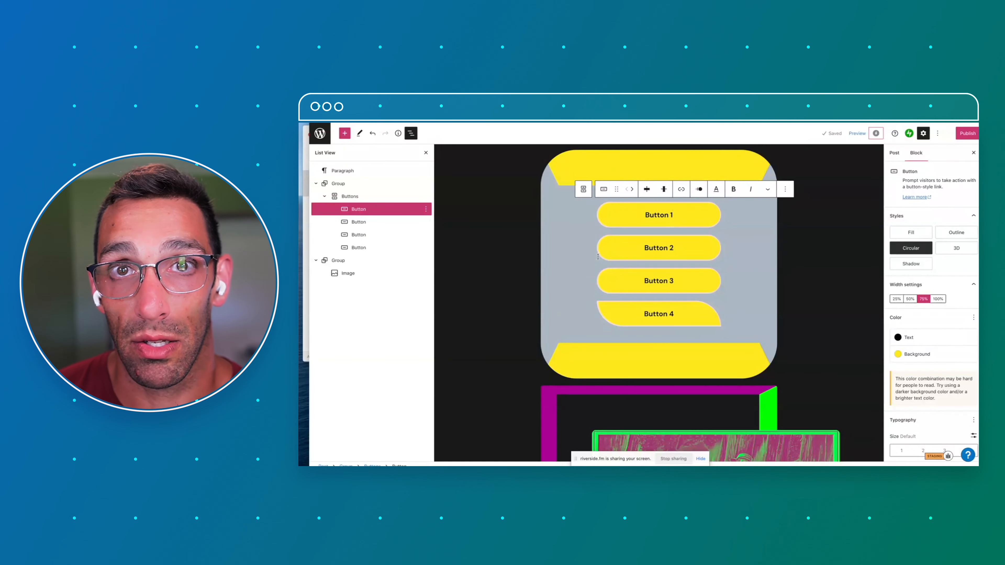
mouse_move(911, 234)
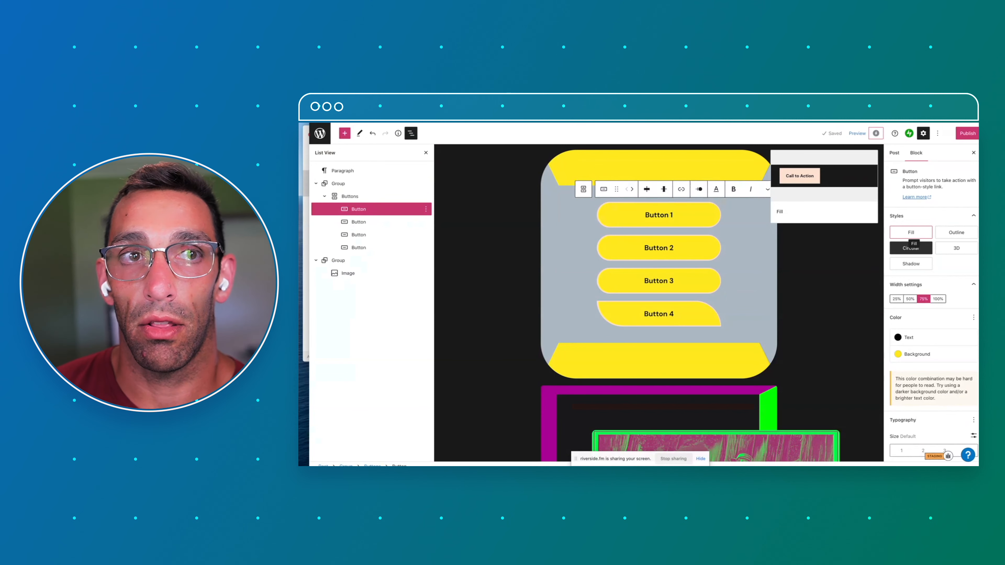